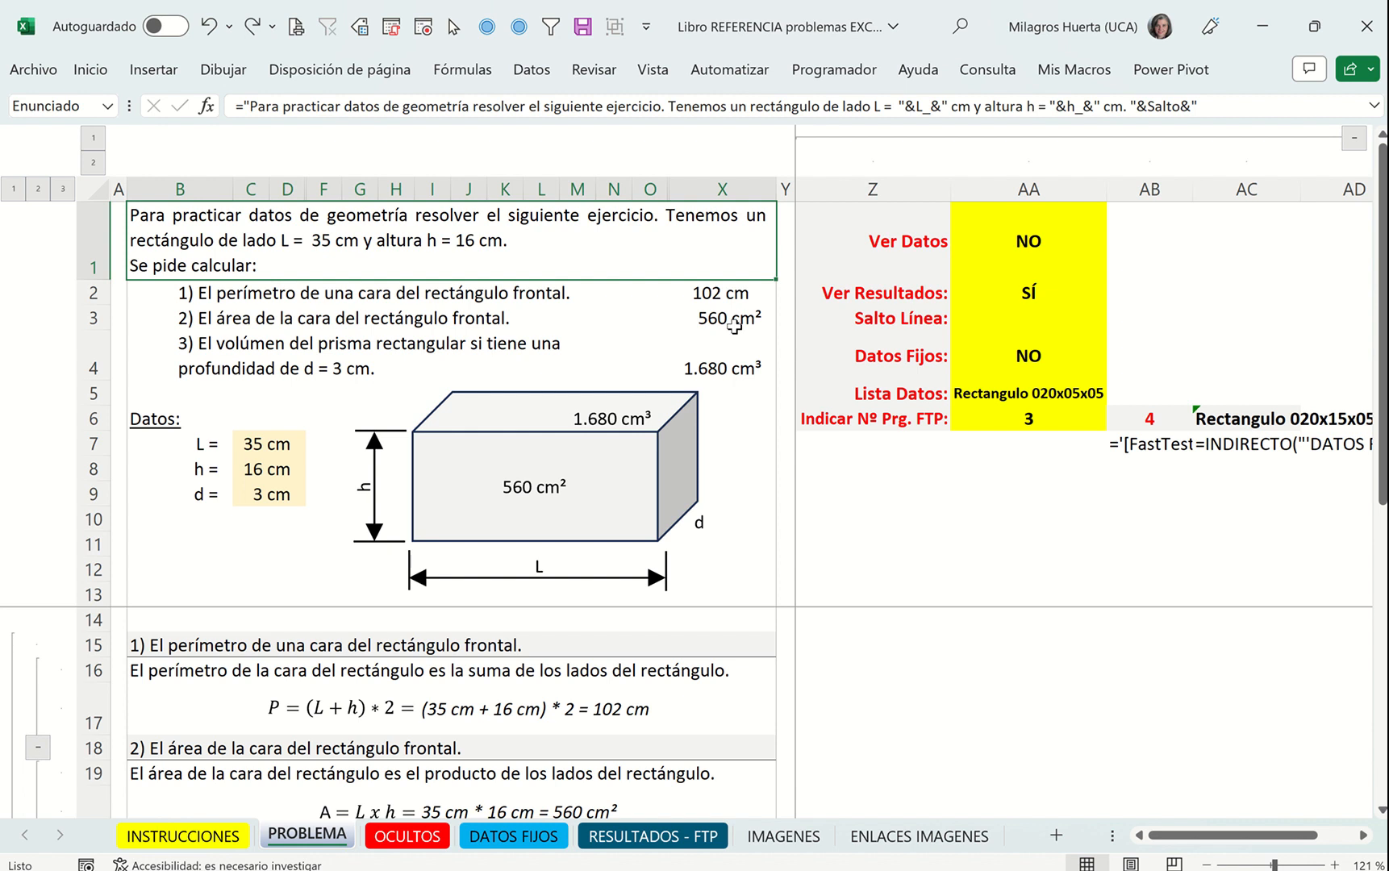
Check the perimeter formula and the summary statistics of the calculated results in X2:X4
left_click(717, 293)
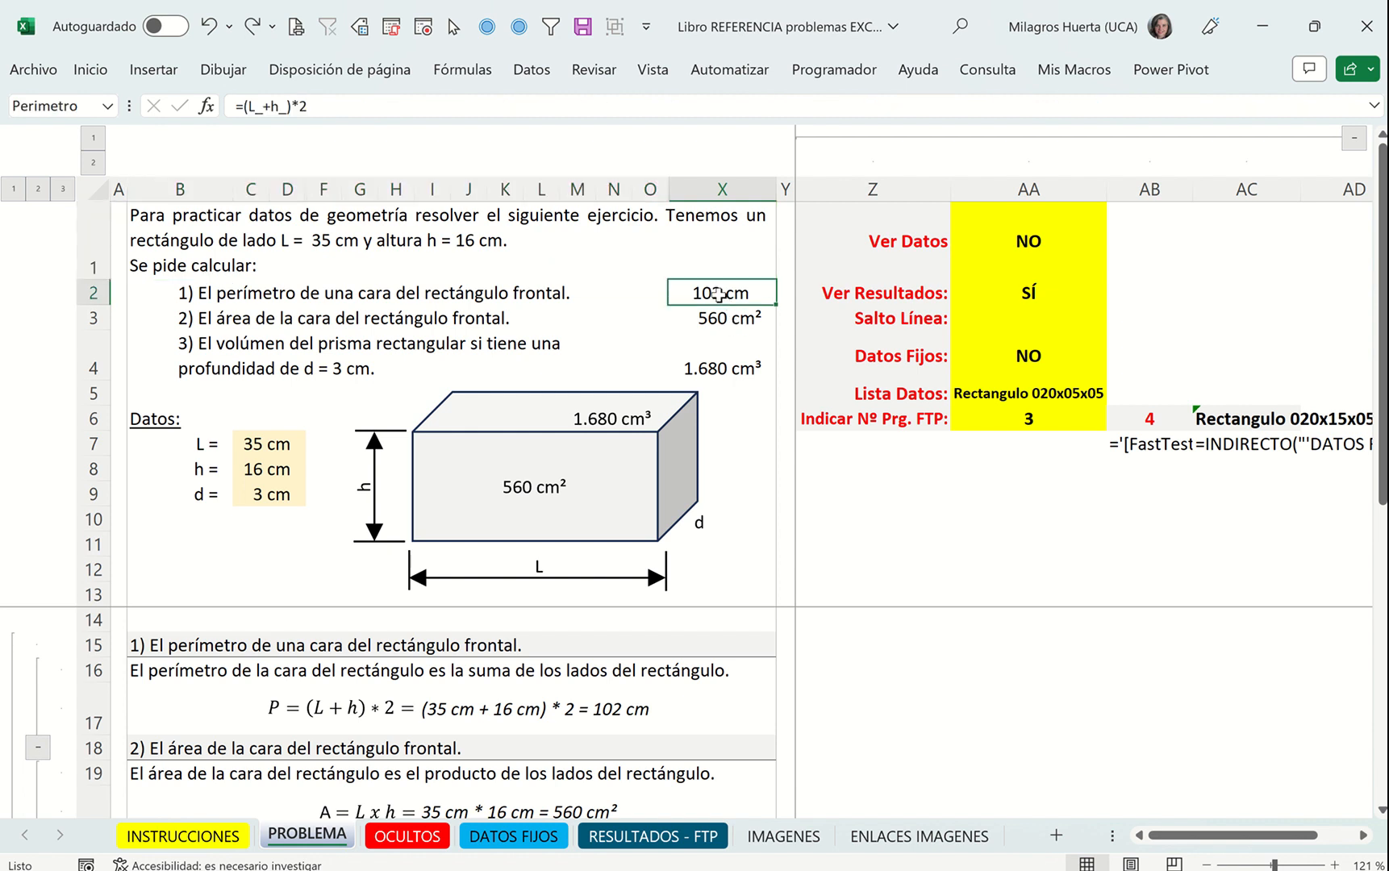
left_click_drag(717, 293, 726, 371)
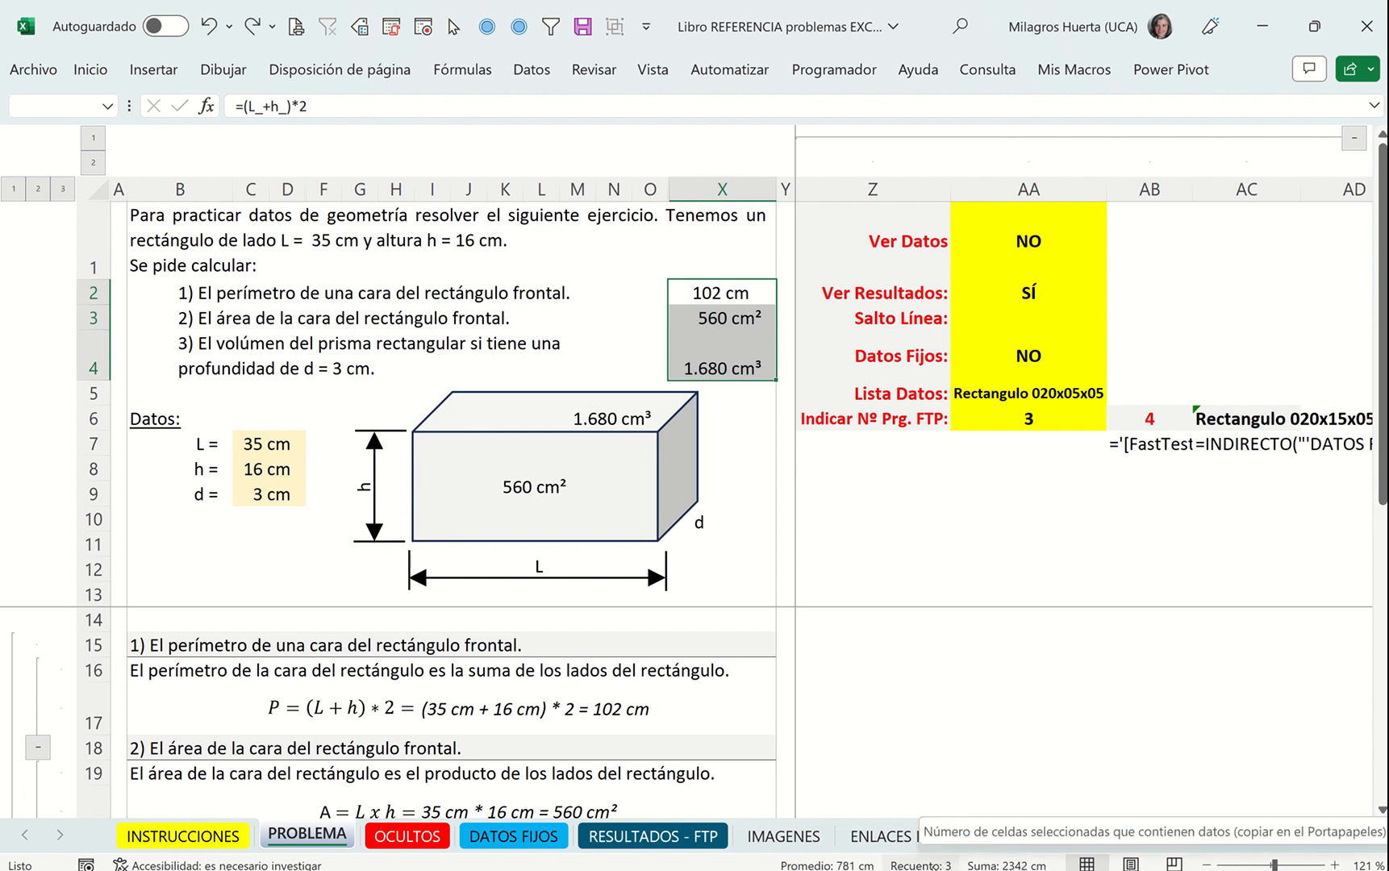
left_click(1003, 865)
left_click(996, 671)
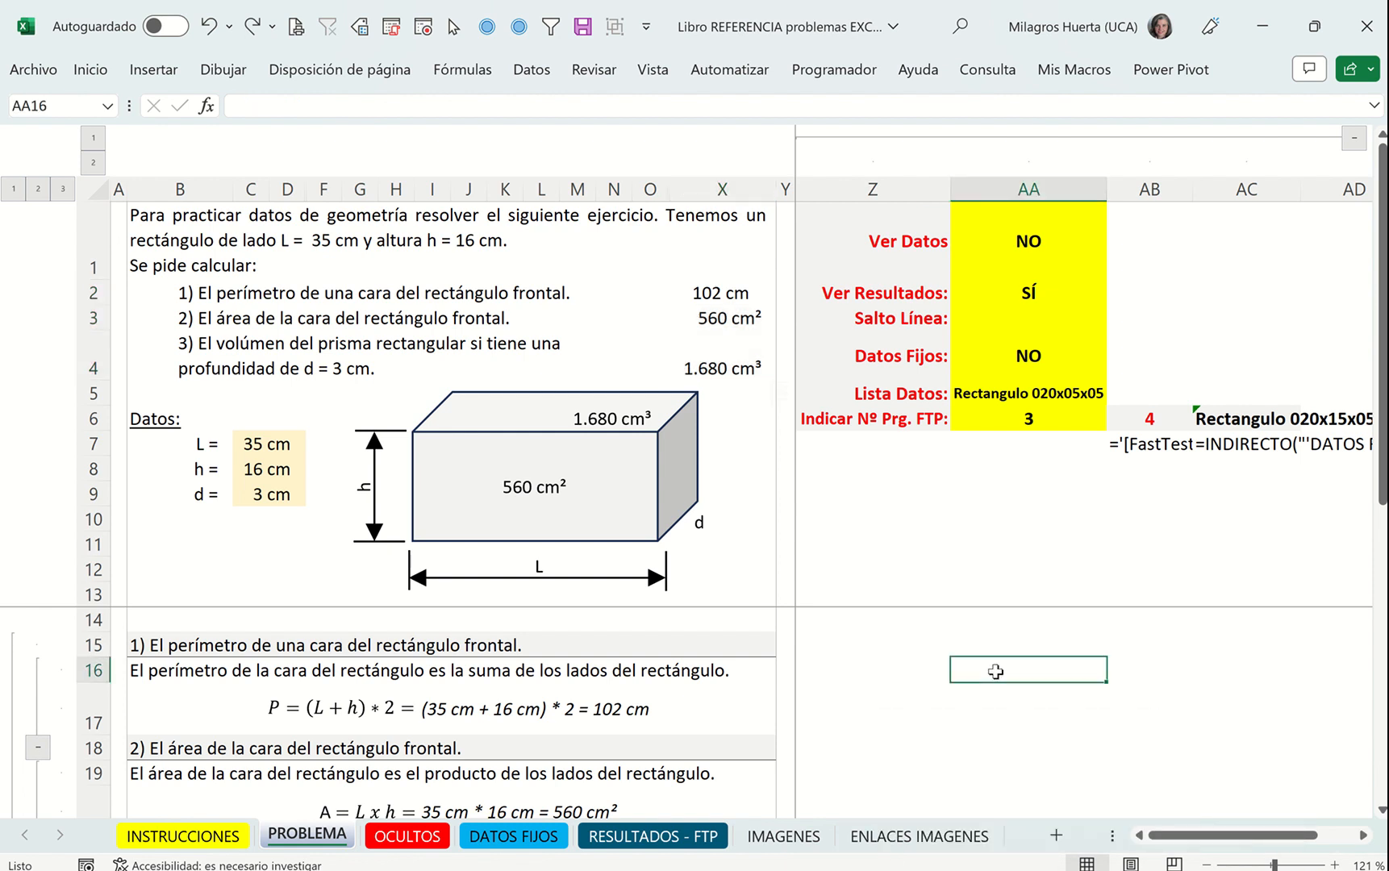
left_click(708, 291)
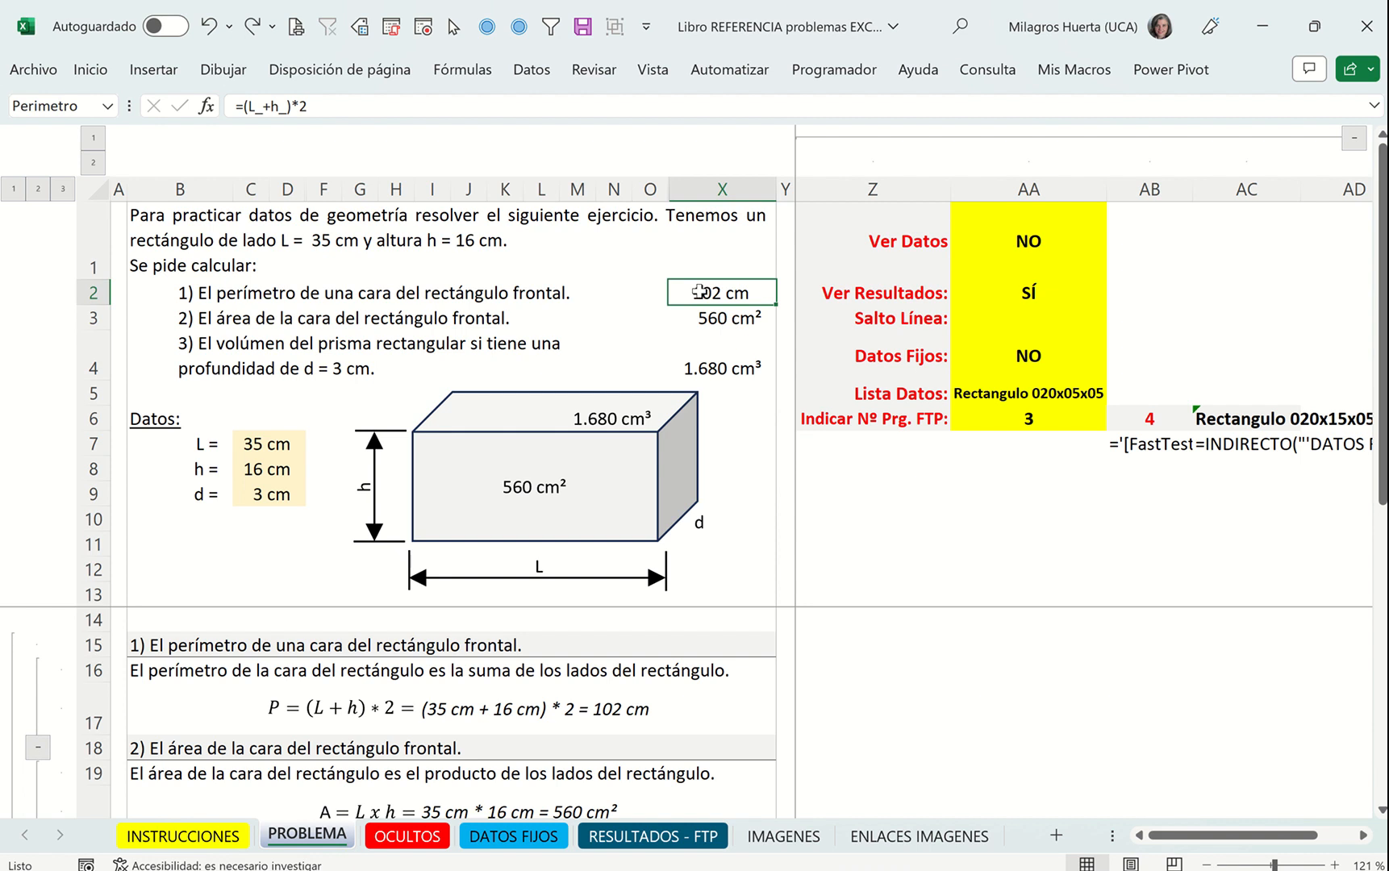
Inspect the custom number format applied to the area result in X3 and the list of available format codes
left_click(721, 324)
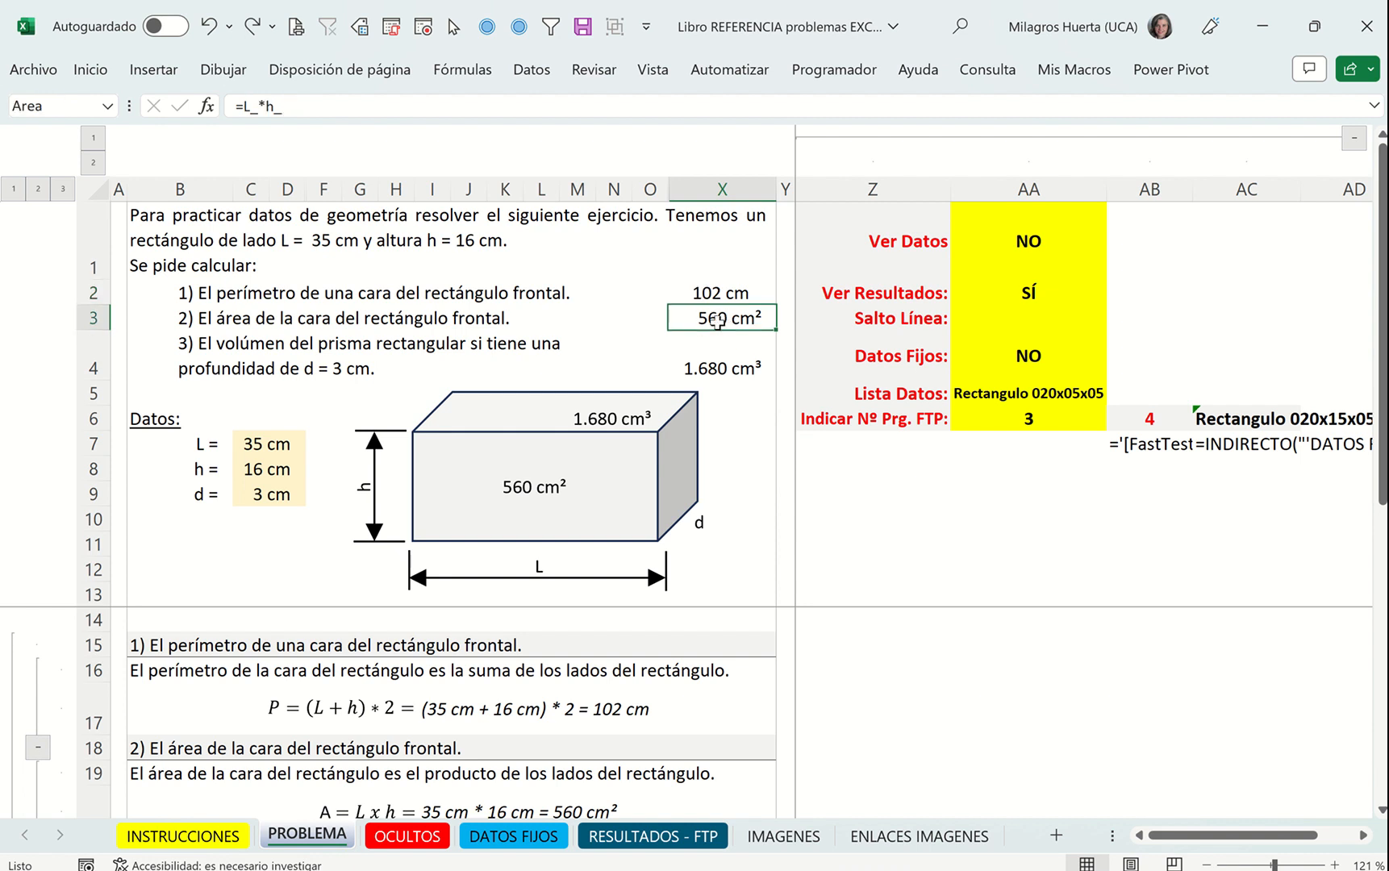
left_click(92, 71)
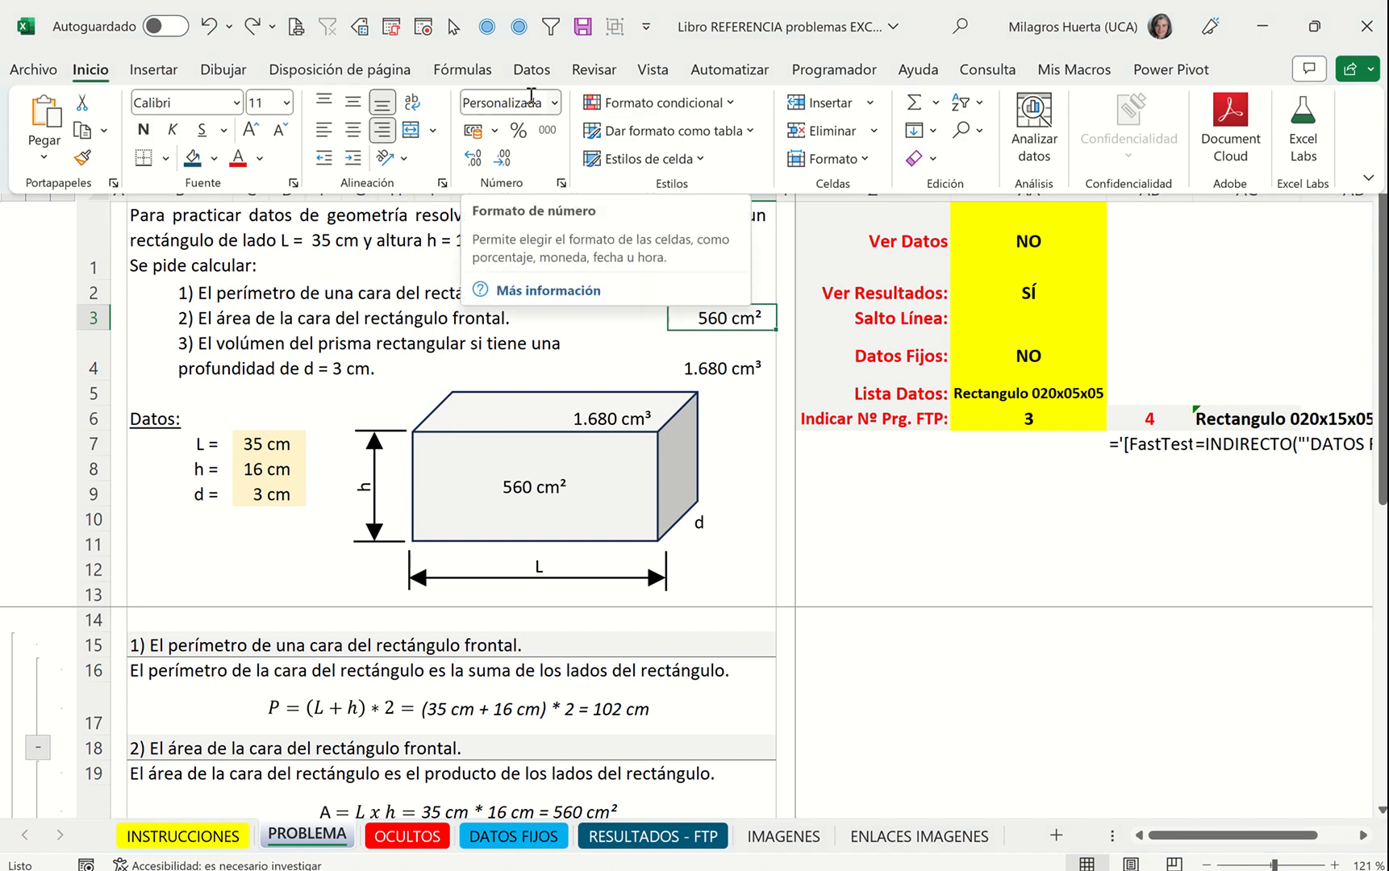
left_click(561, 182)
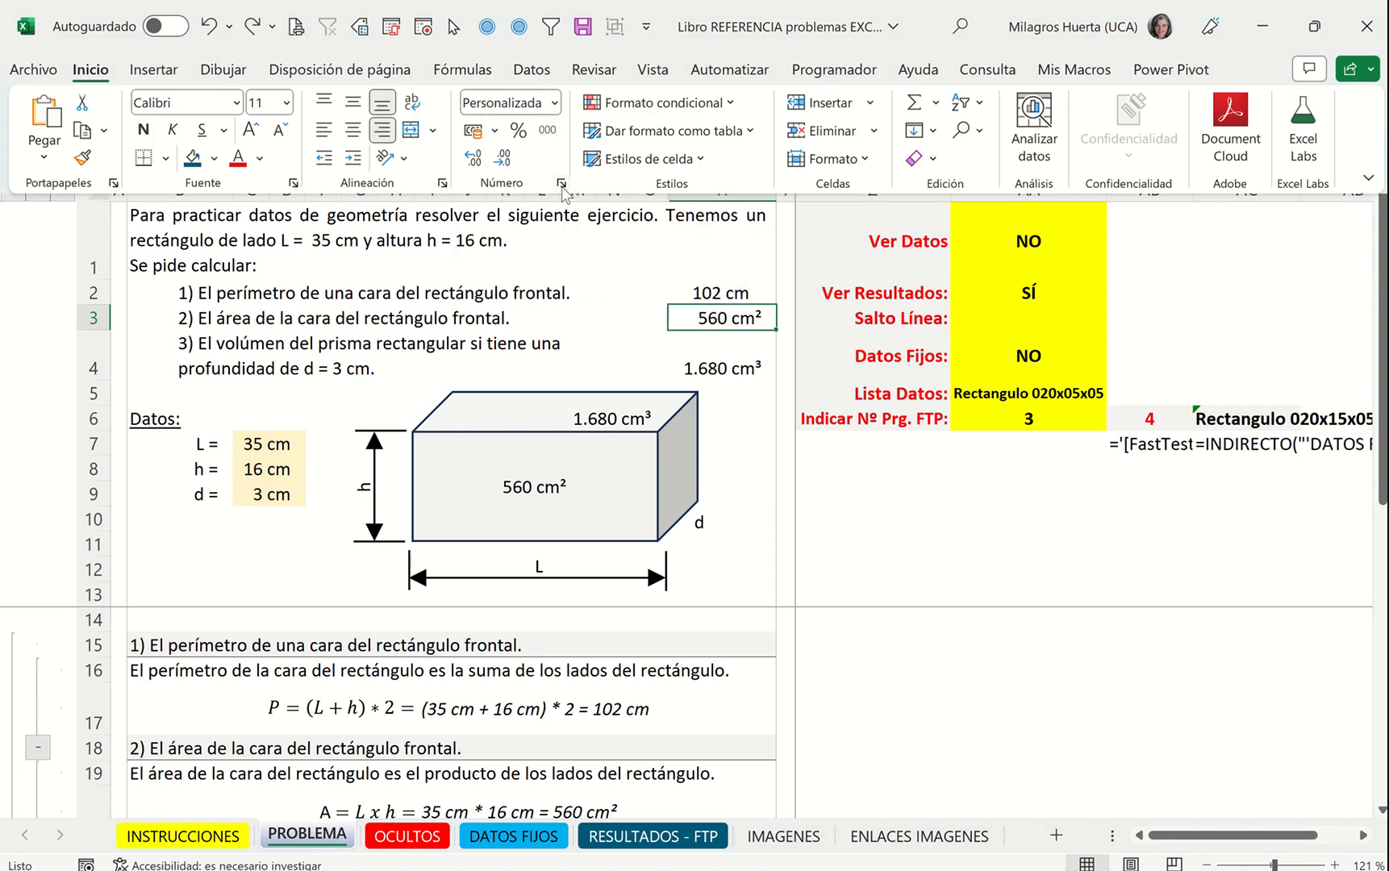
left_click(561, 184)
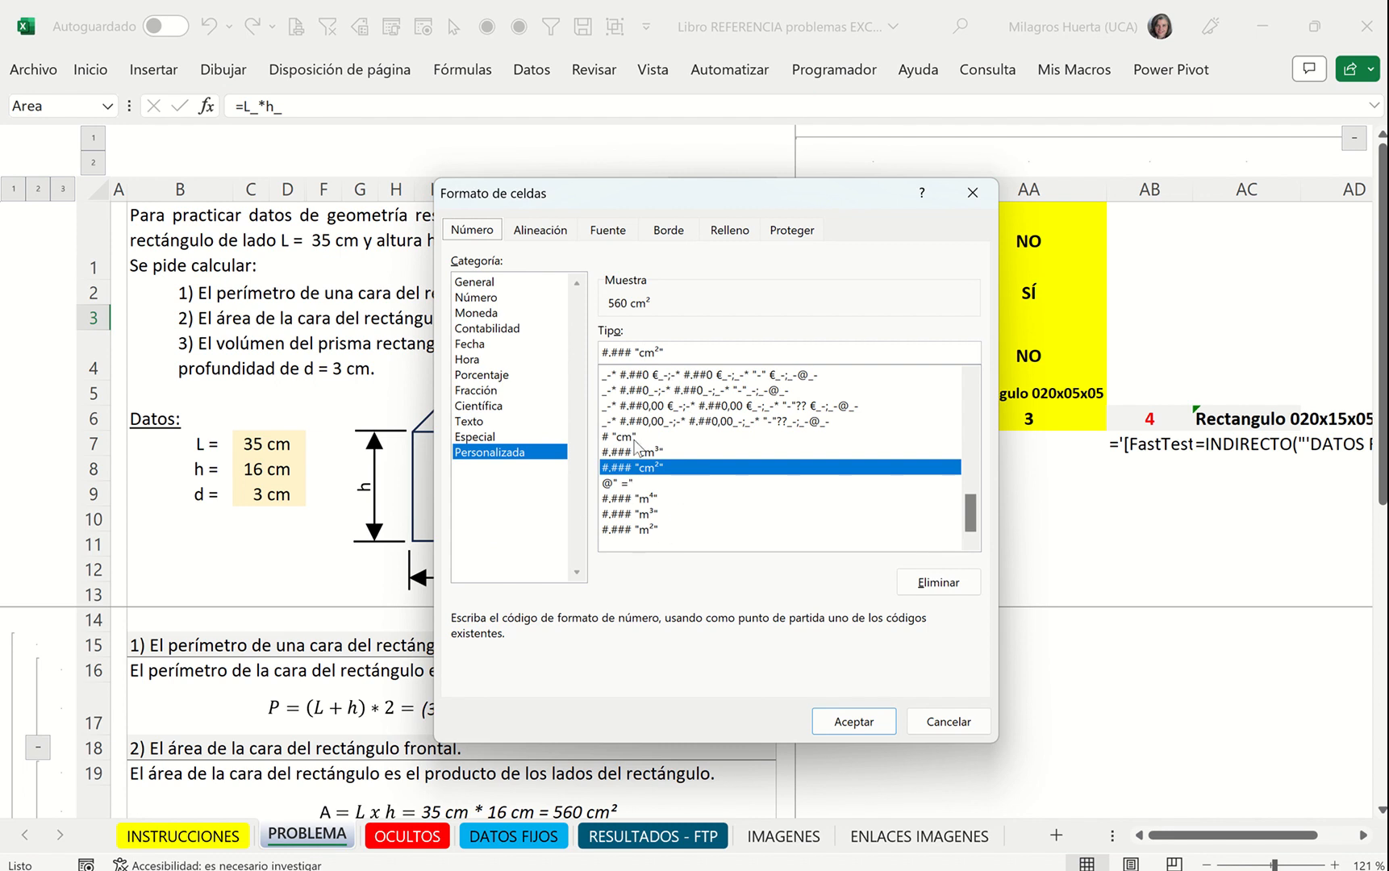
left_click_drag(968, 517, 966, 386)
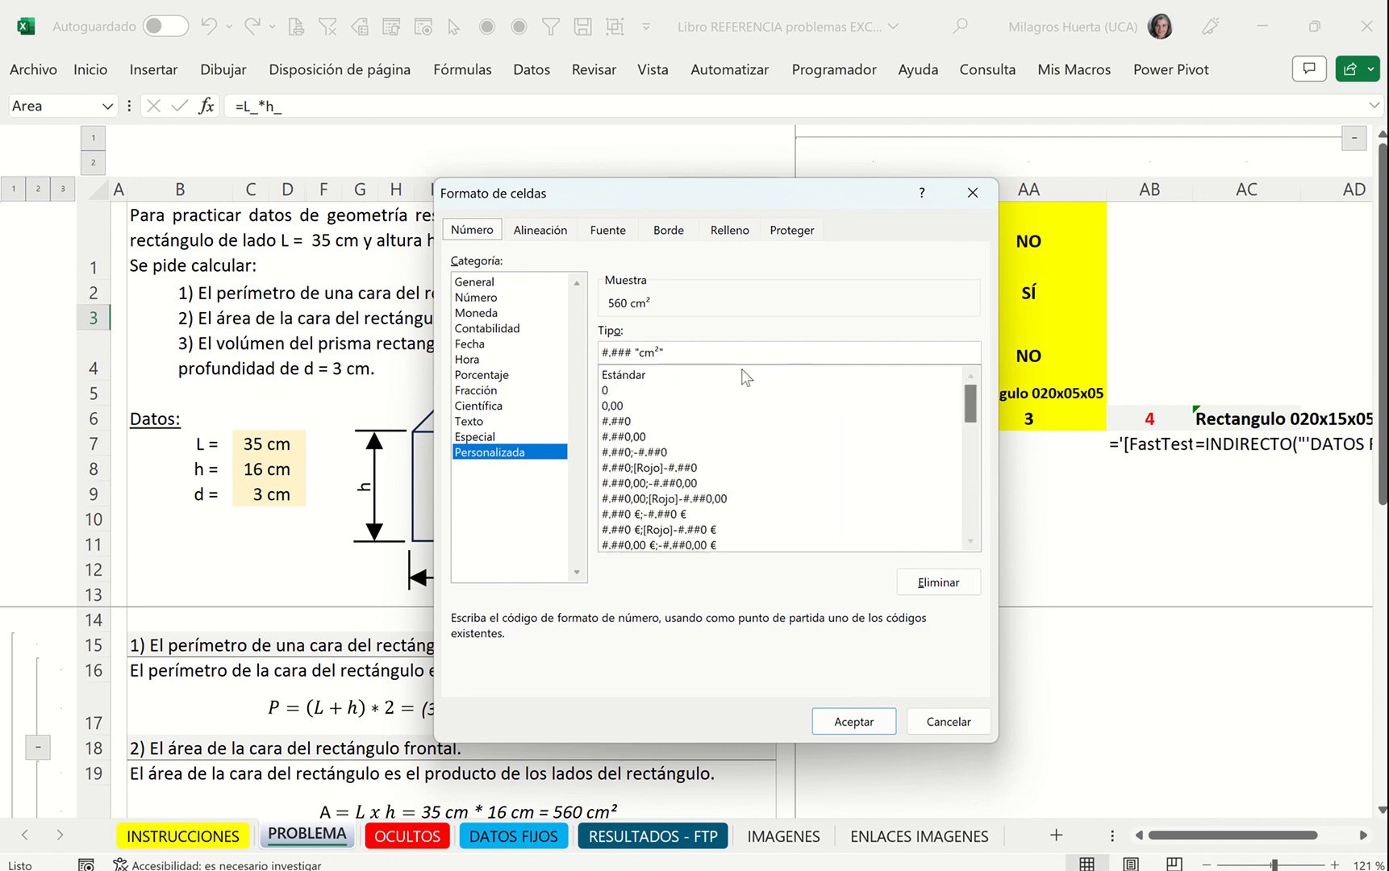
key("Return")
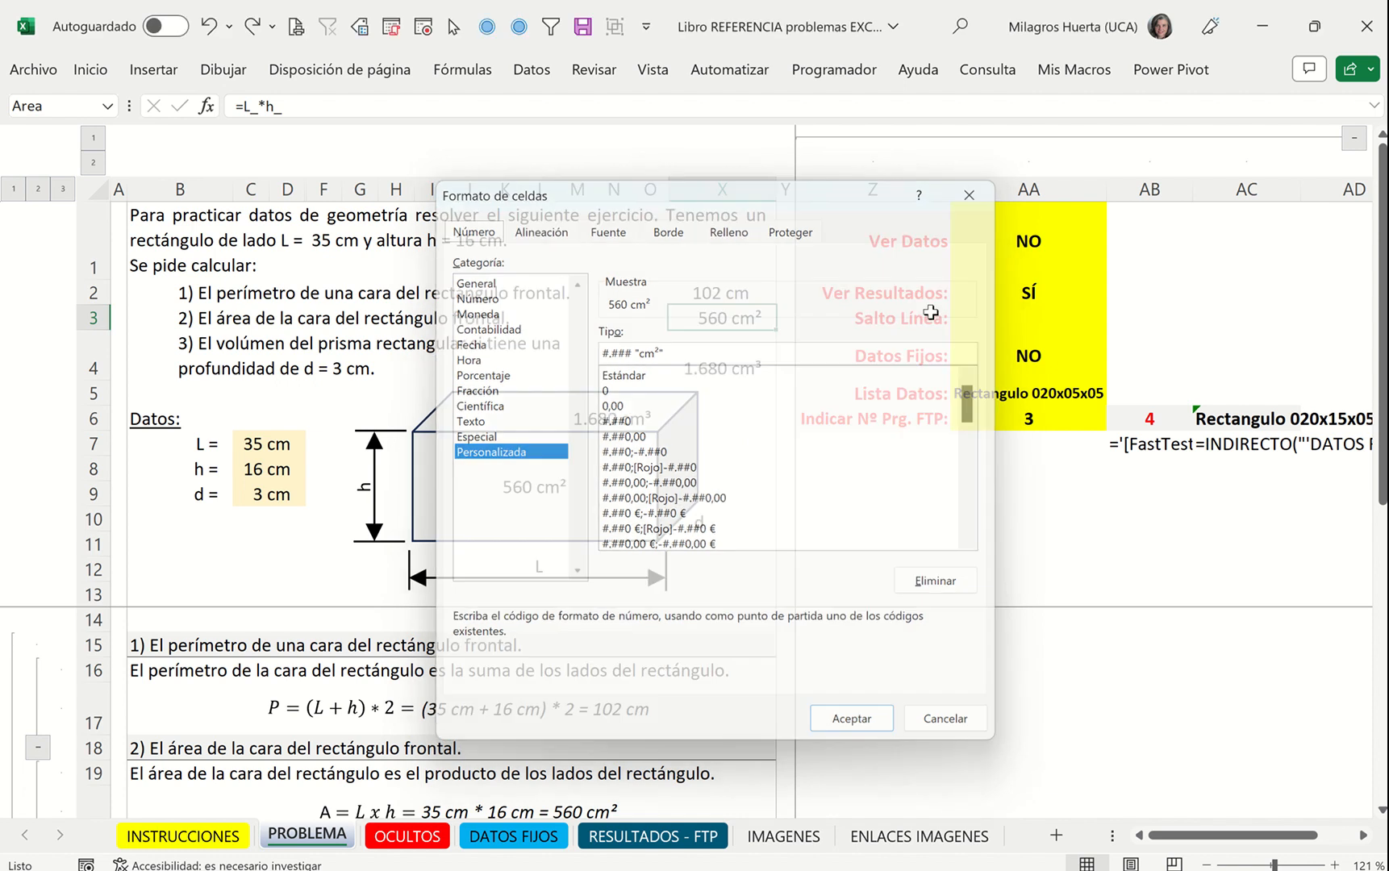
Open the custom number formats for empty cell Z10 and preview the codes 0, 0,00, #.##0 and #.### "cm³"
left_click(873, 514)
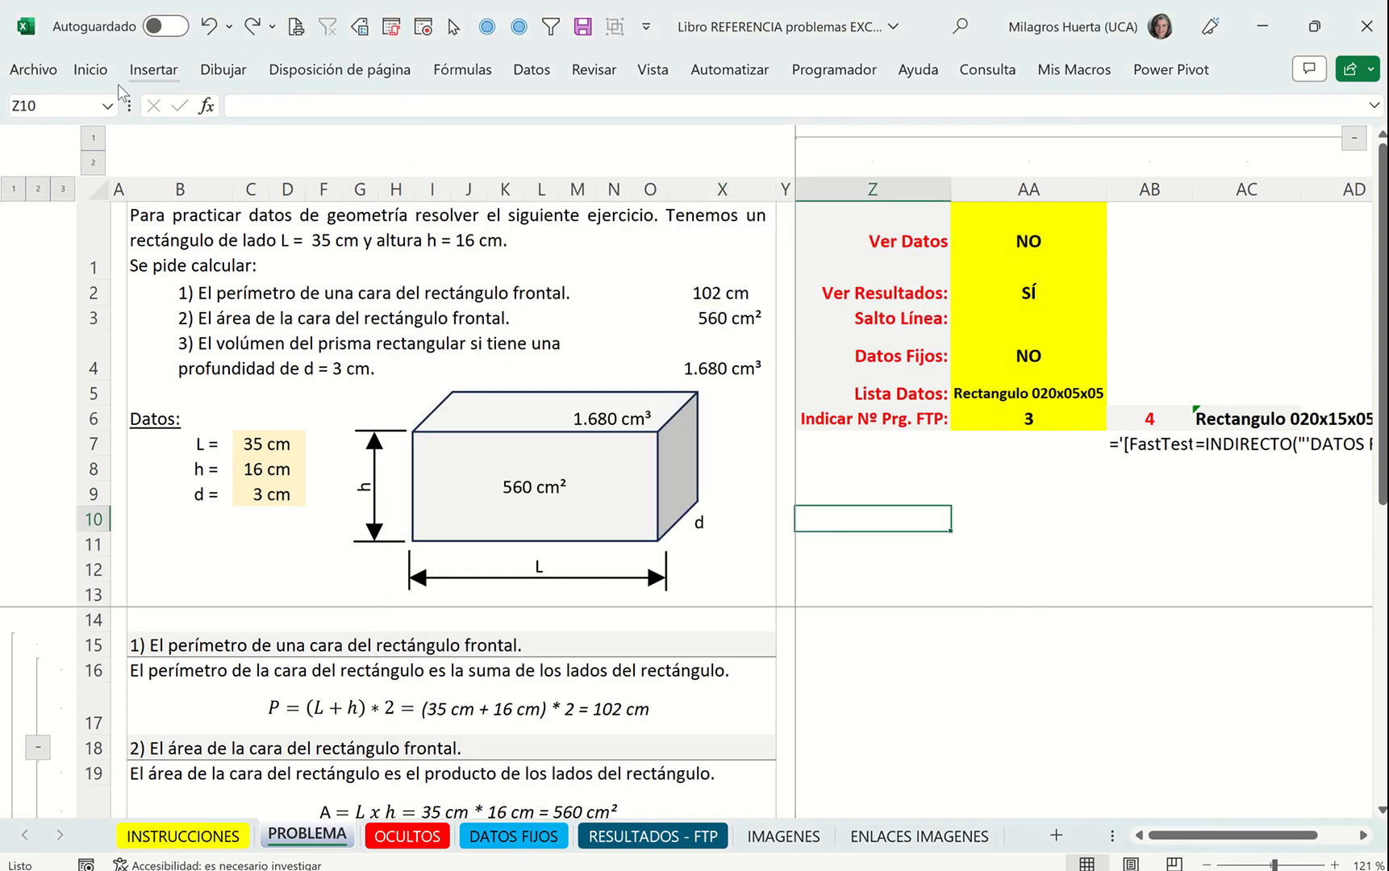
left_click(91, 70)
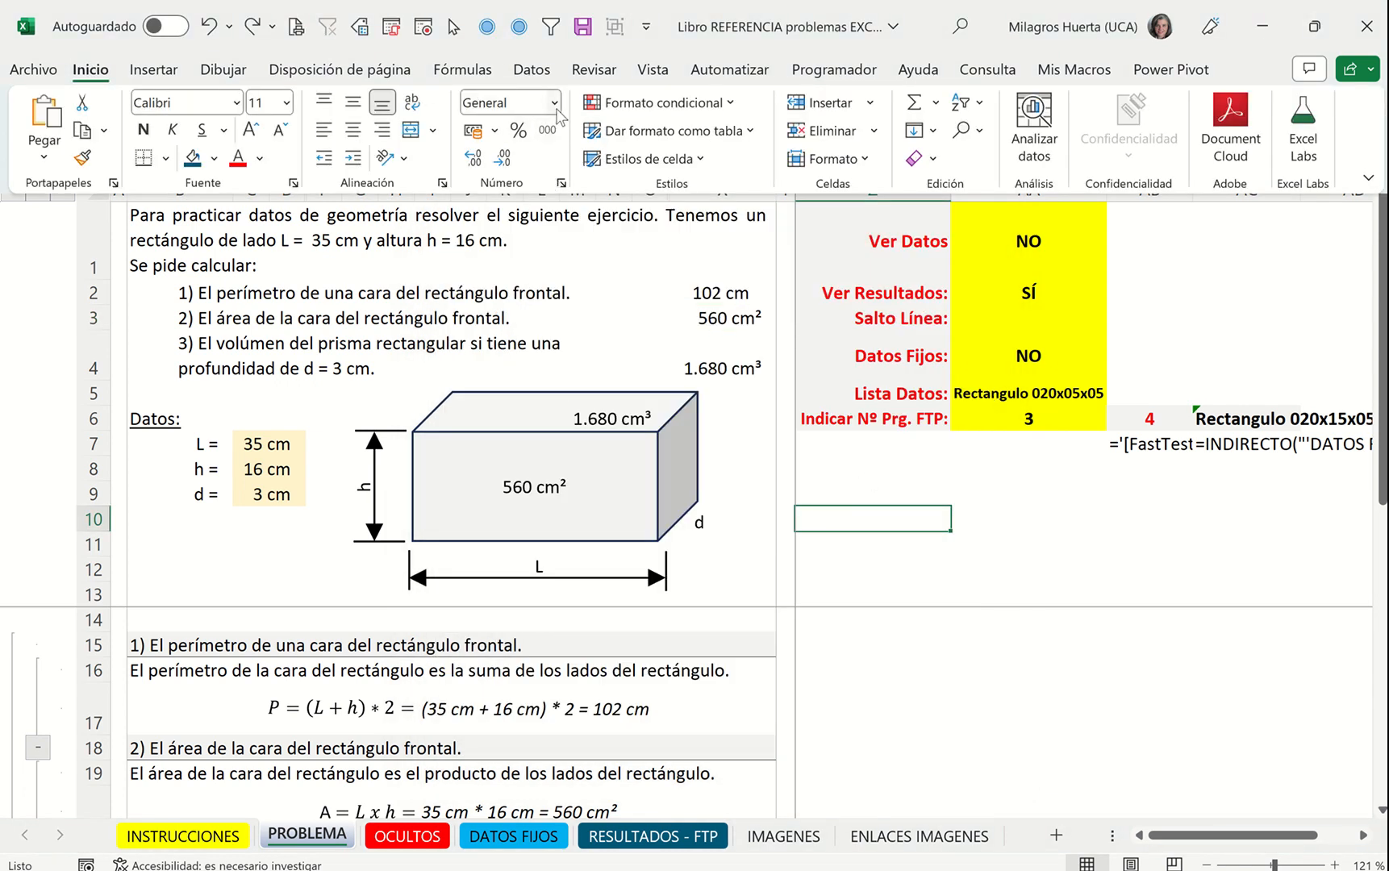
left_click(562, 183)
left_click(498, 453)
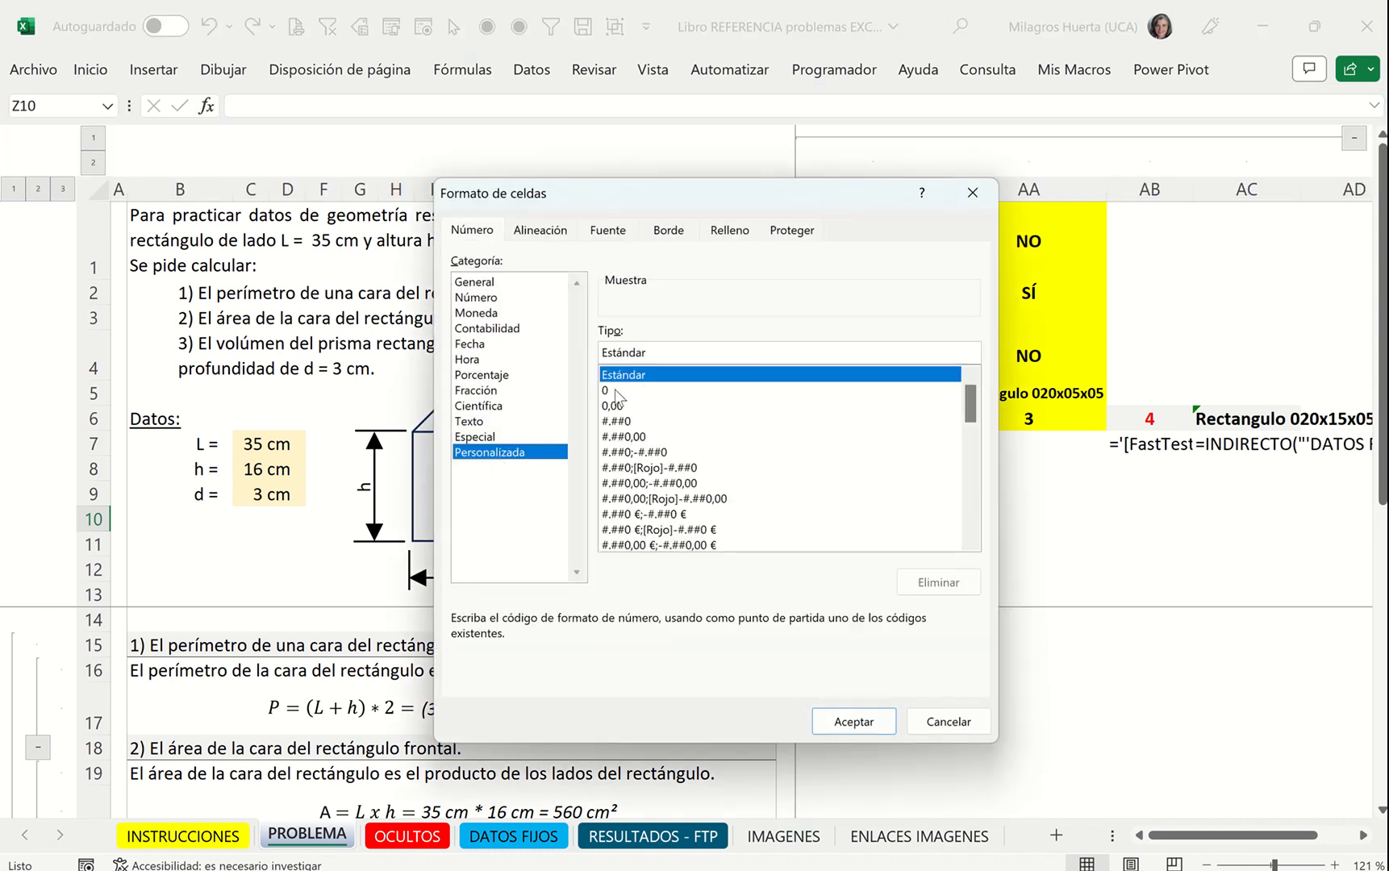
left_click(625, 392)
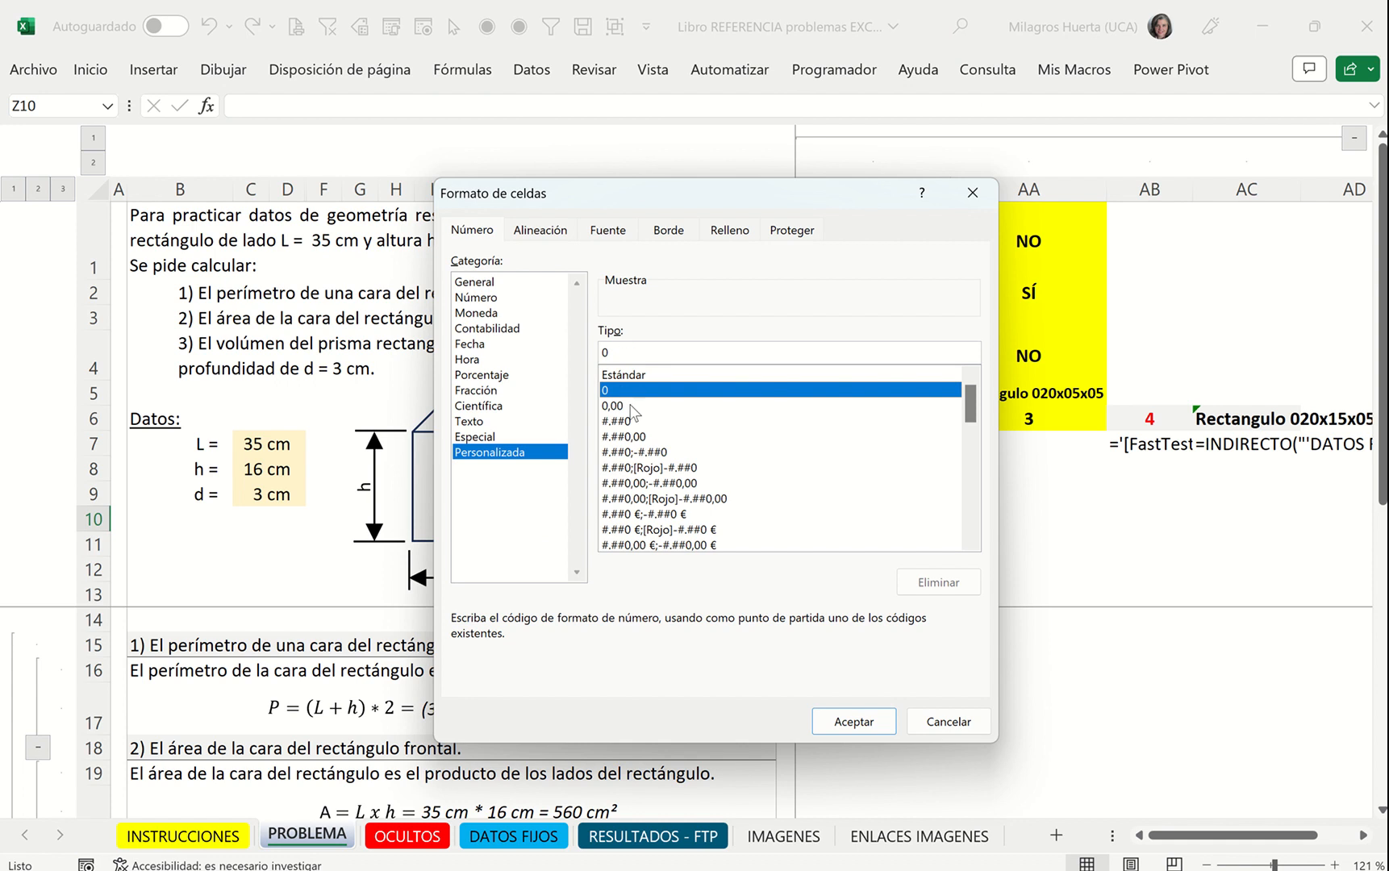
left_click(632, 408)
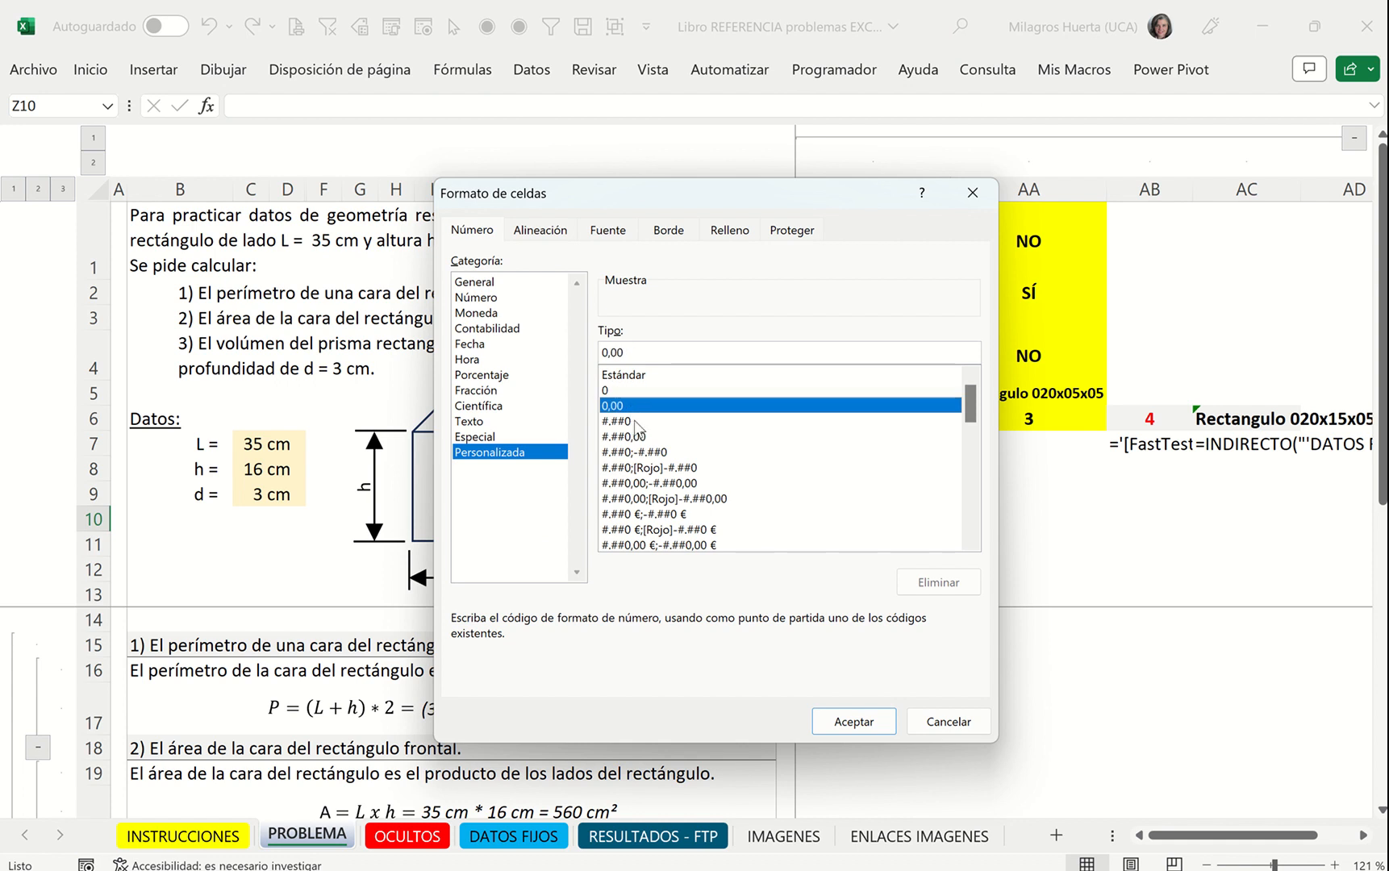
left_click(637, 421)
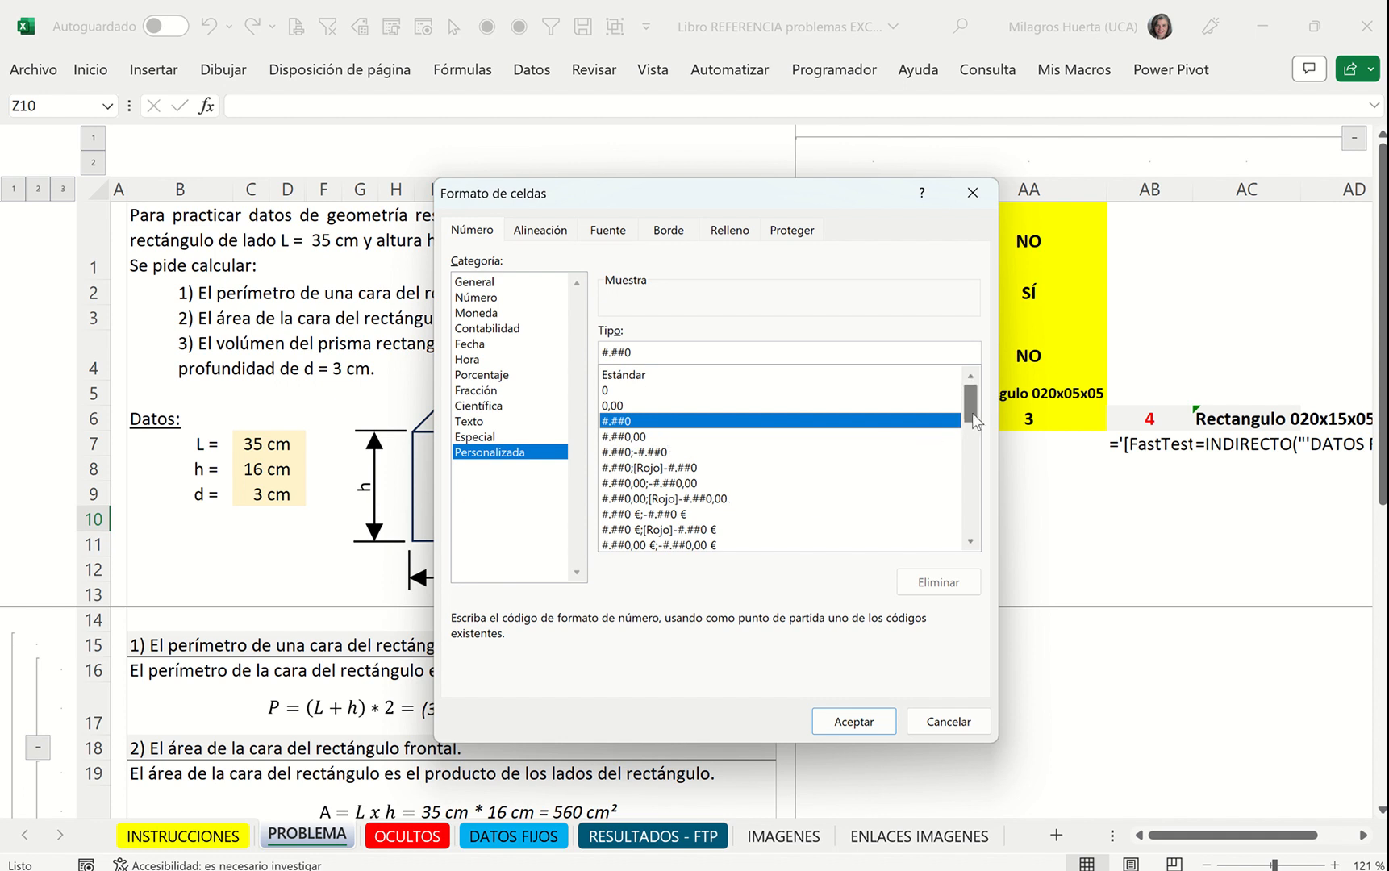
left_click_drag(972, 414, 962, 530)
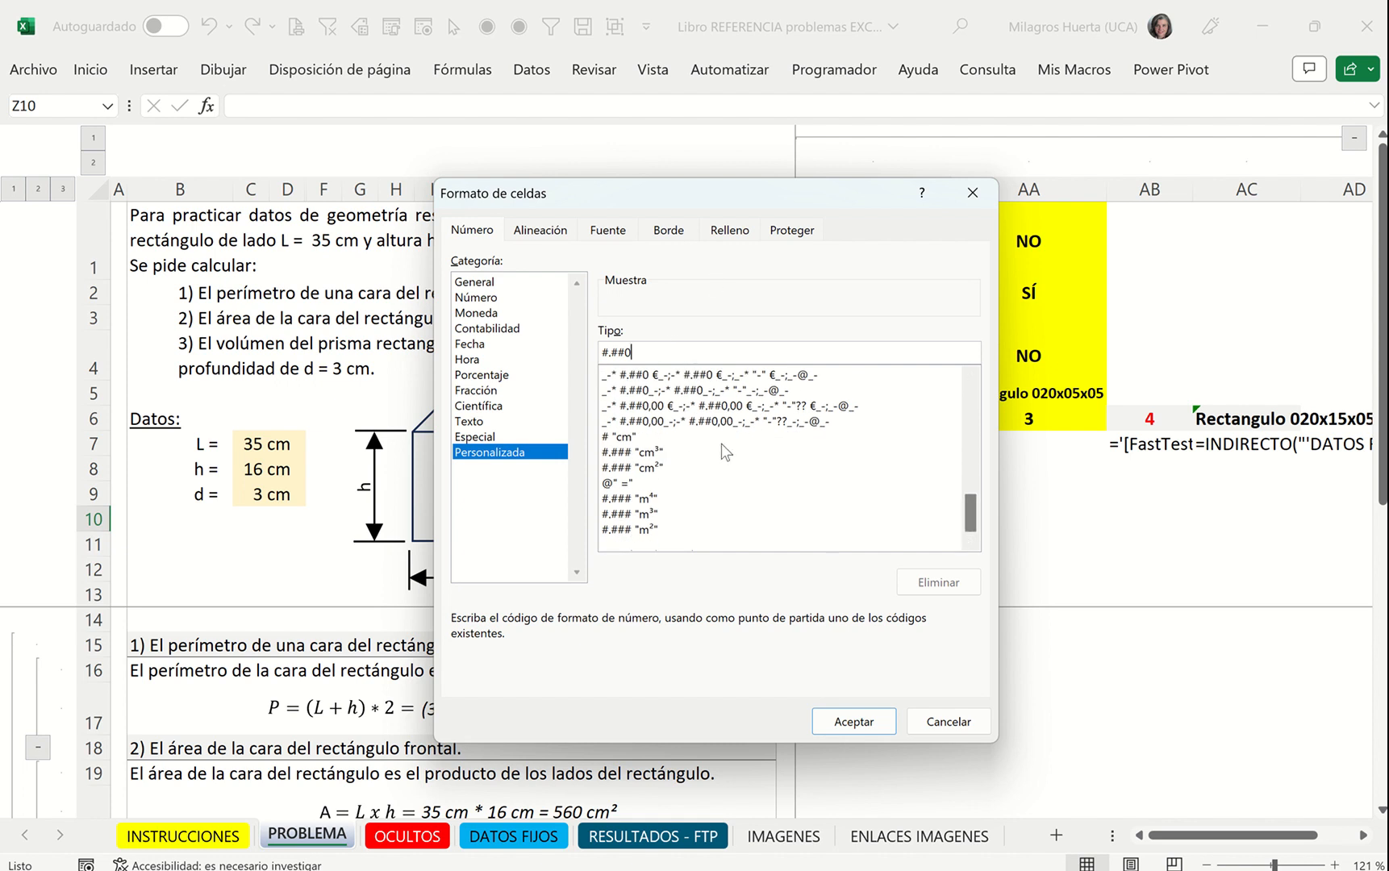
left_click(650, 454)
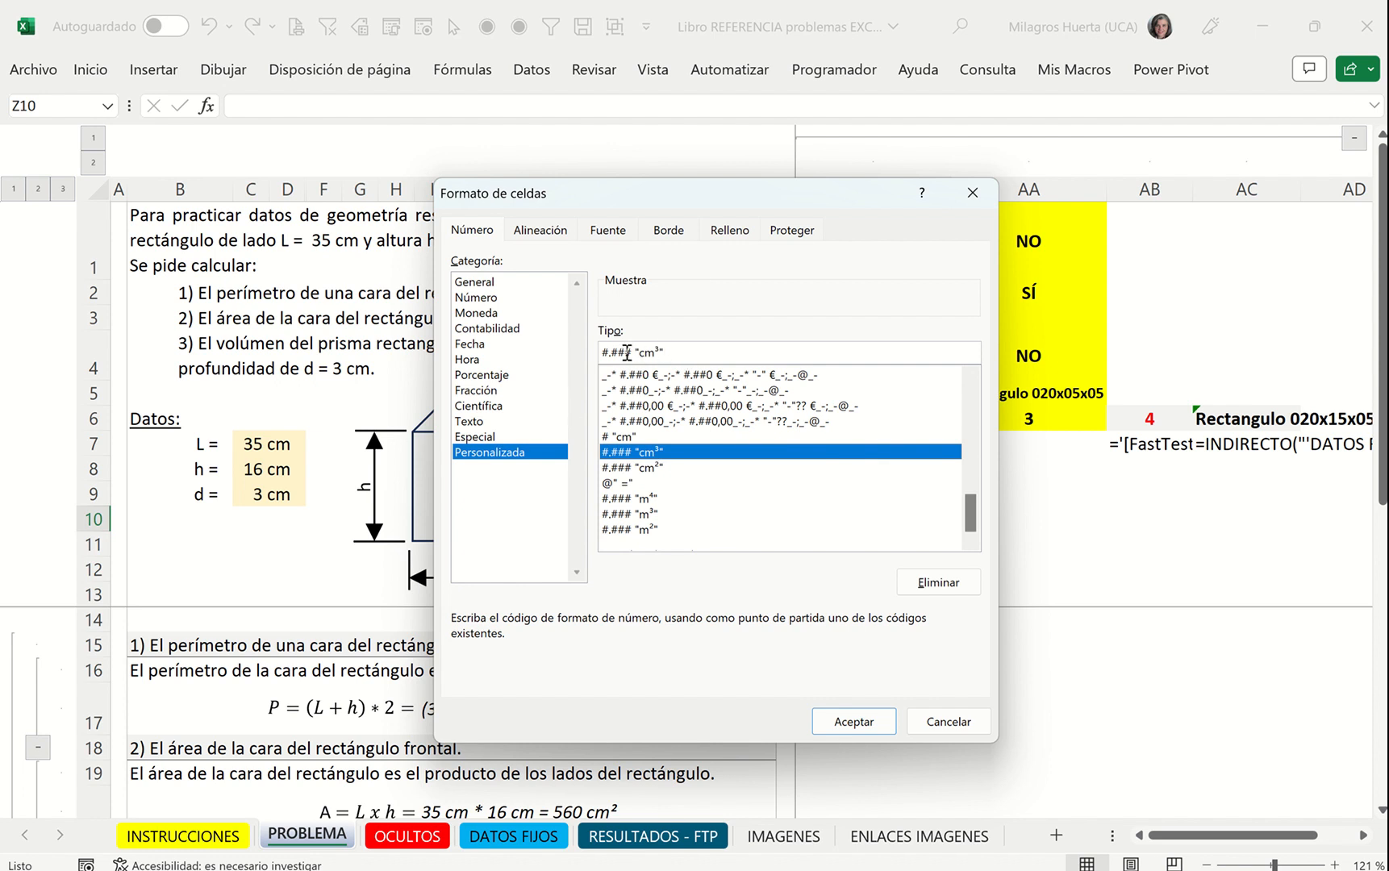
Apply the custom number format # "cm2" to cell Z10, using the # "cm" code as the starting point
left_click(652, 437)
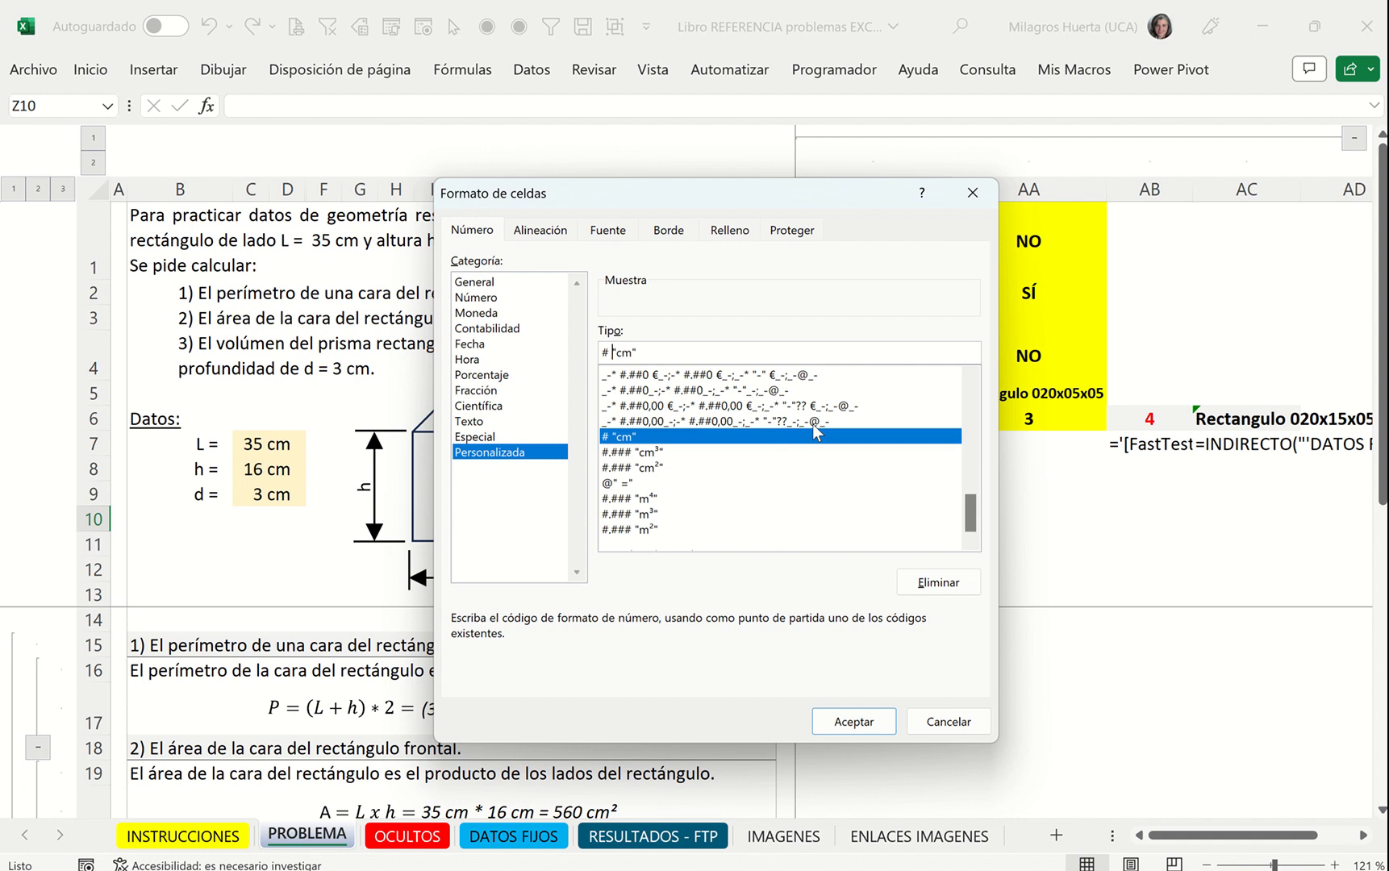
key("Right")
left_click_drag(769, 185, 688, 282)
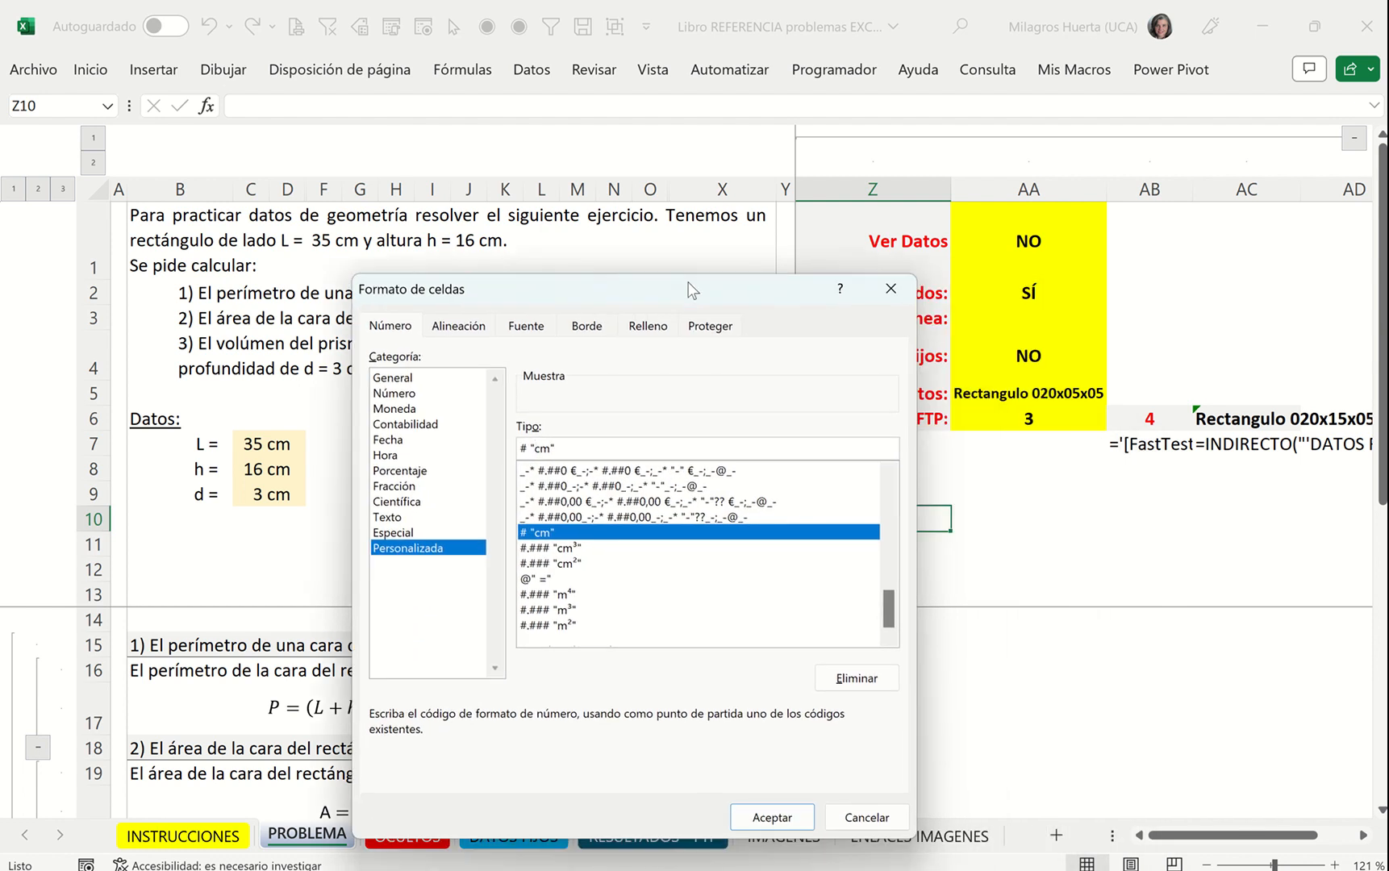
key("Left")
key("Left")
left_click(575, 525)
key("Left")
type("2")
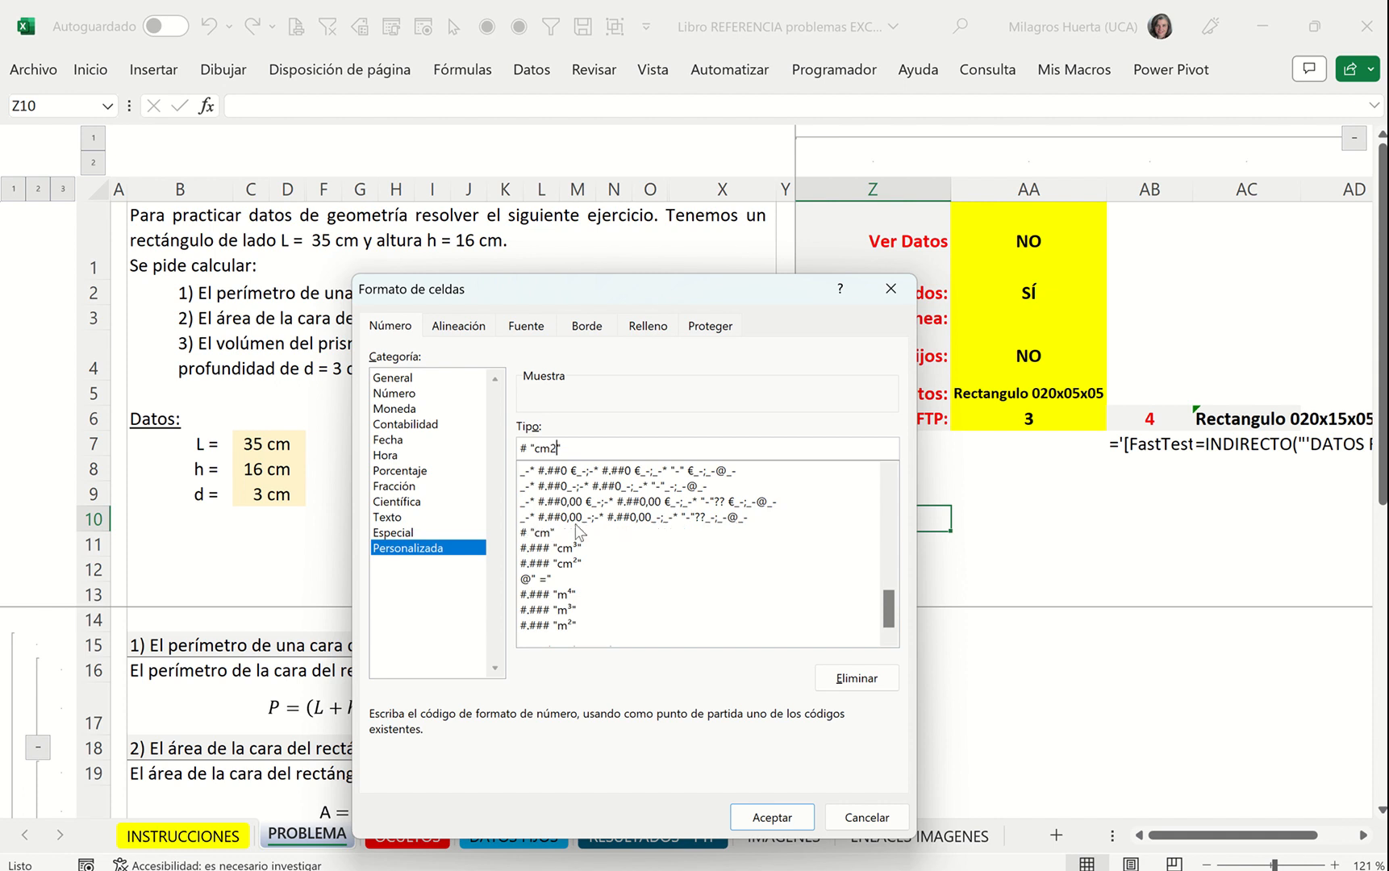
left_click(775, 810)
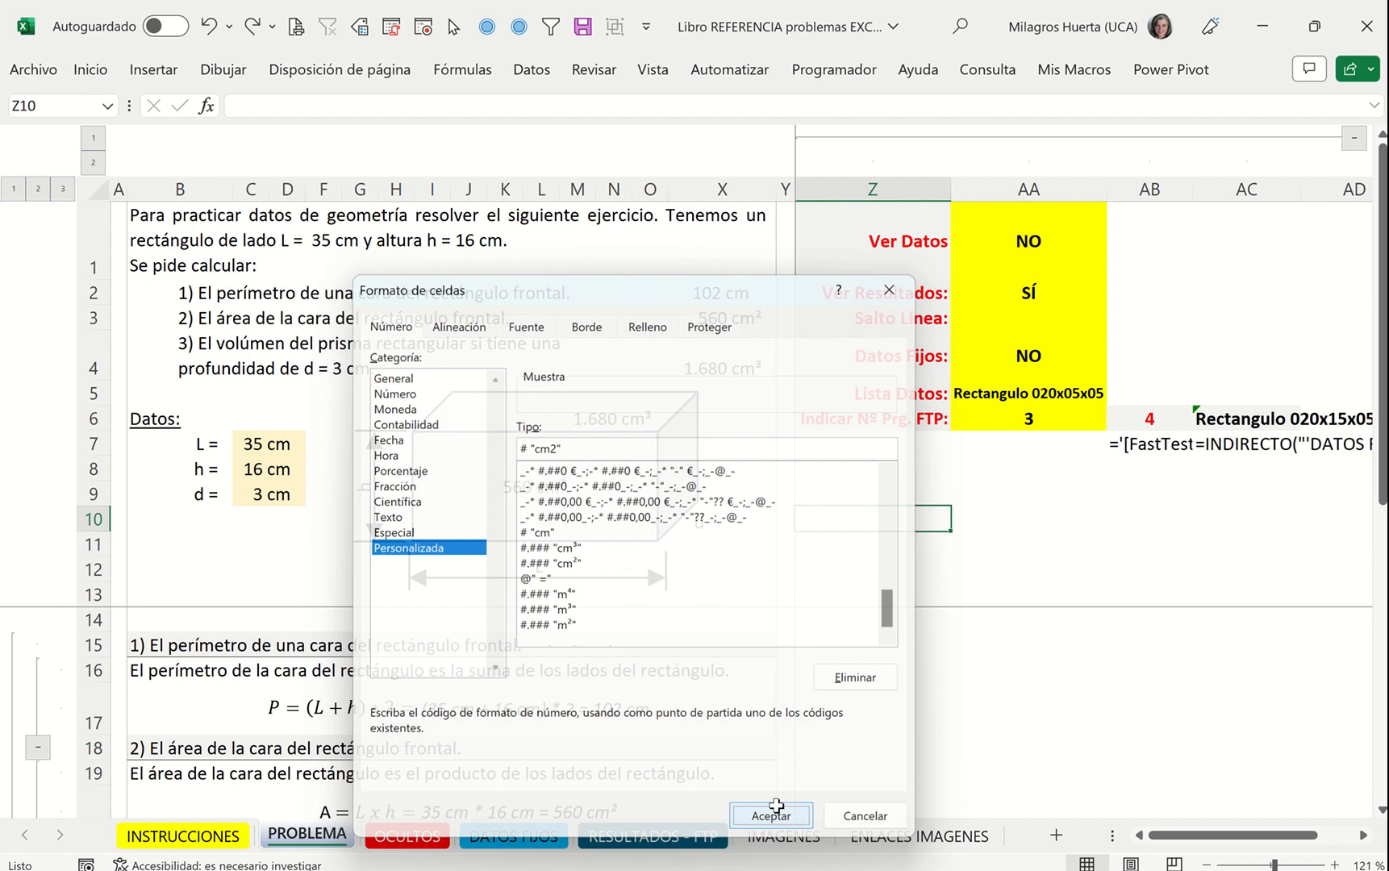
Enter 2 in cell Z10 and keep that cell selected
type("2")
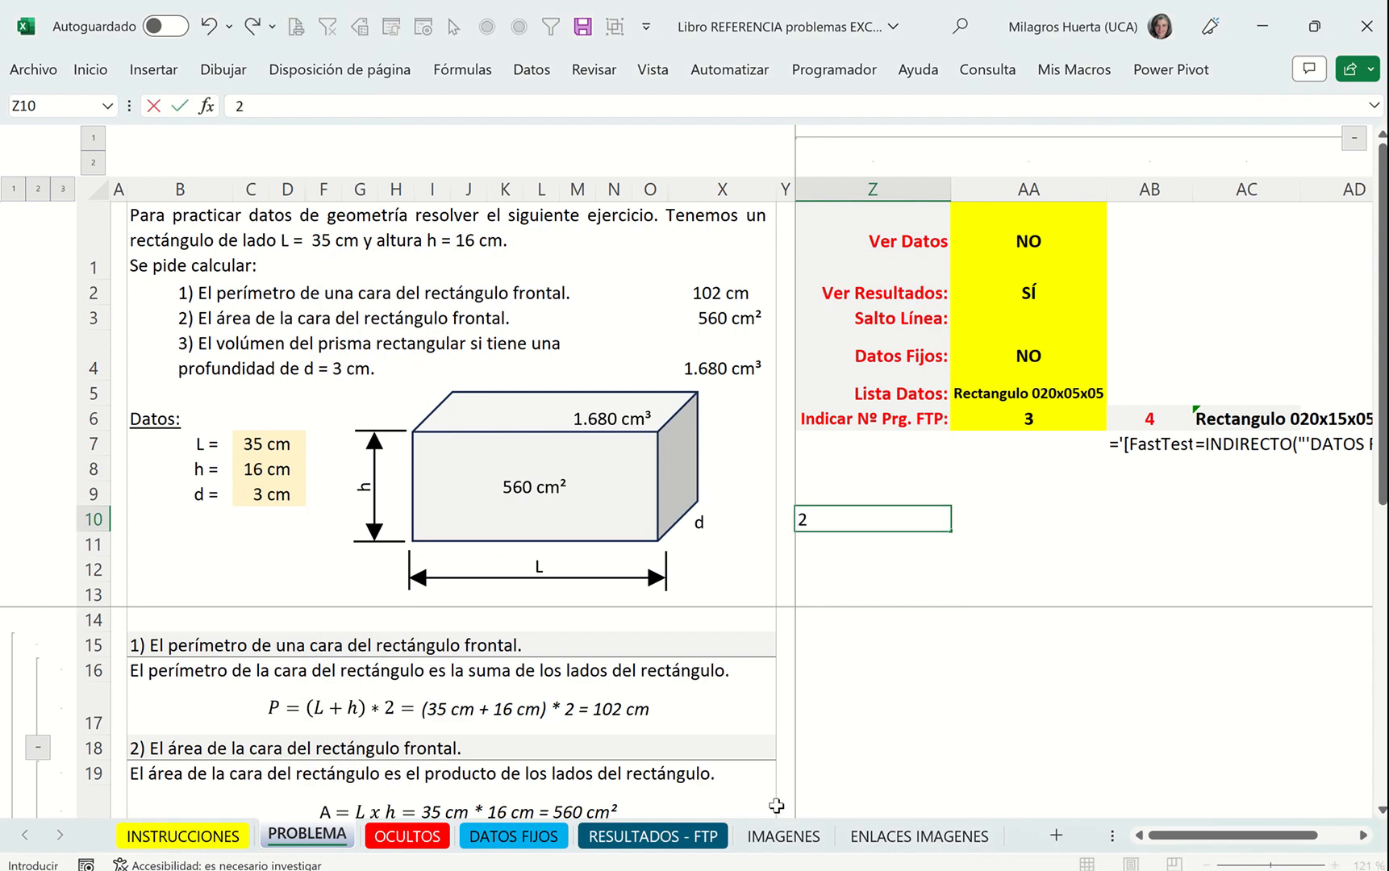
key("Tab")
key("shift+Tab")
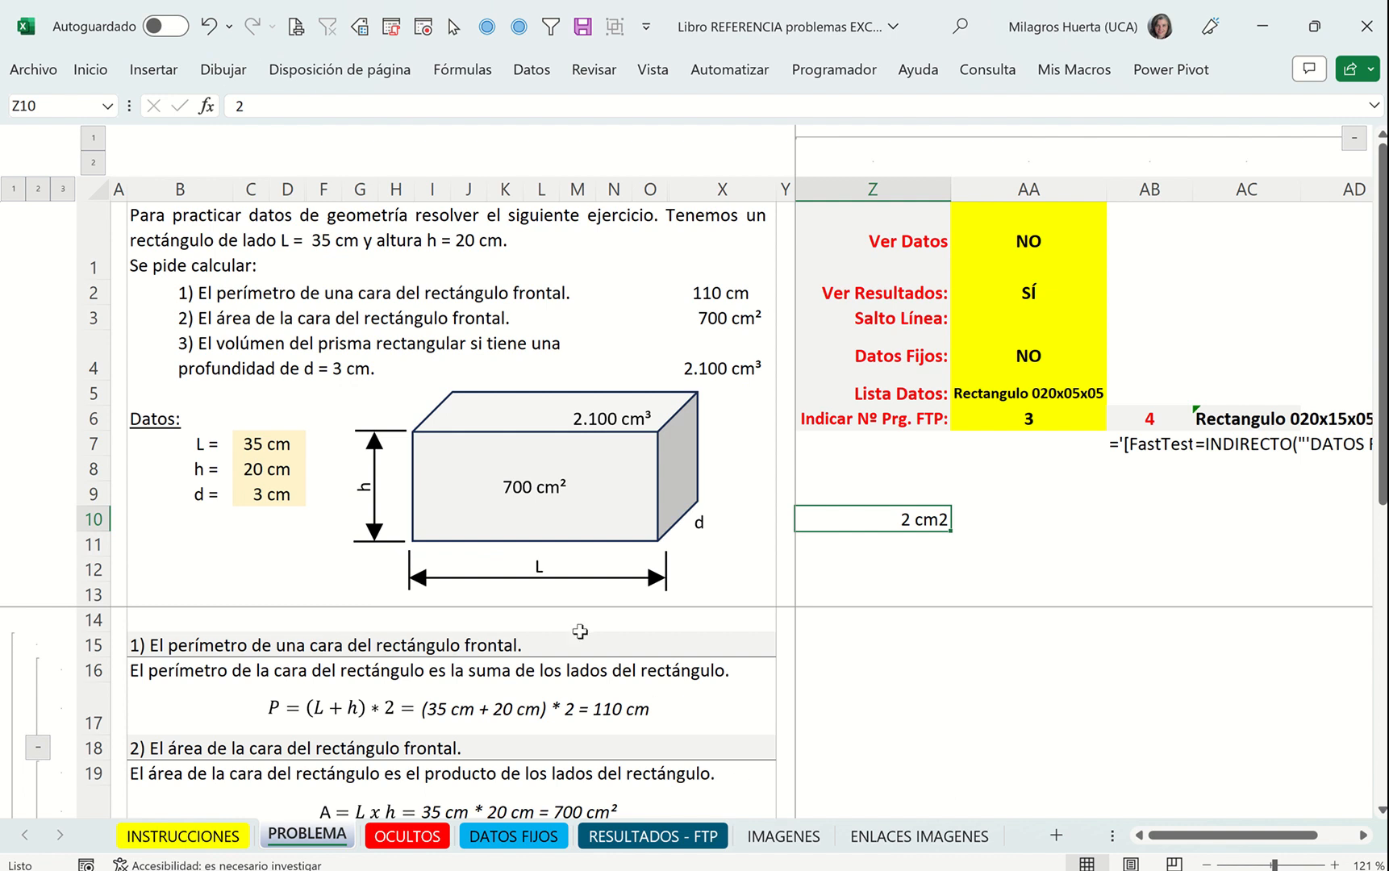
Review the custom format code of cell Z10 in the cell format settings, and close them
left_click(90, 71)
left_click(561, 185)
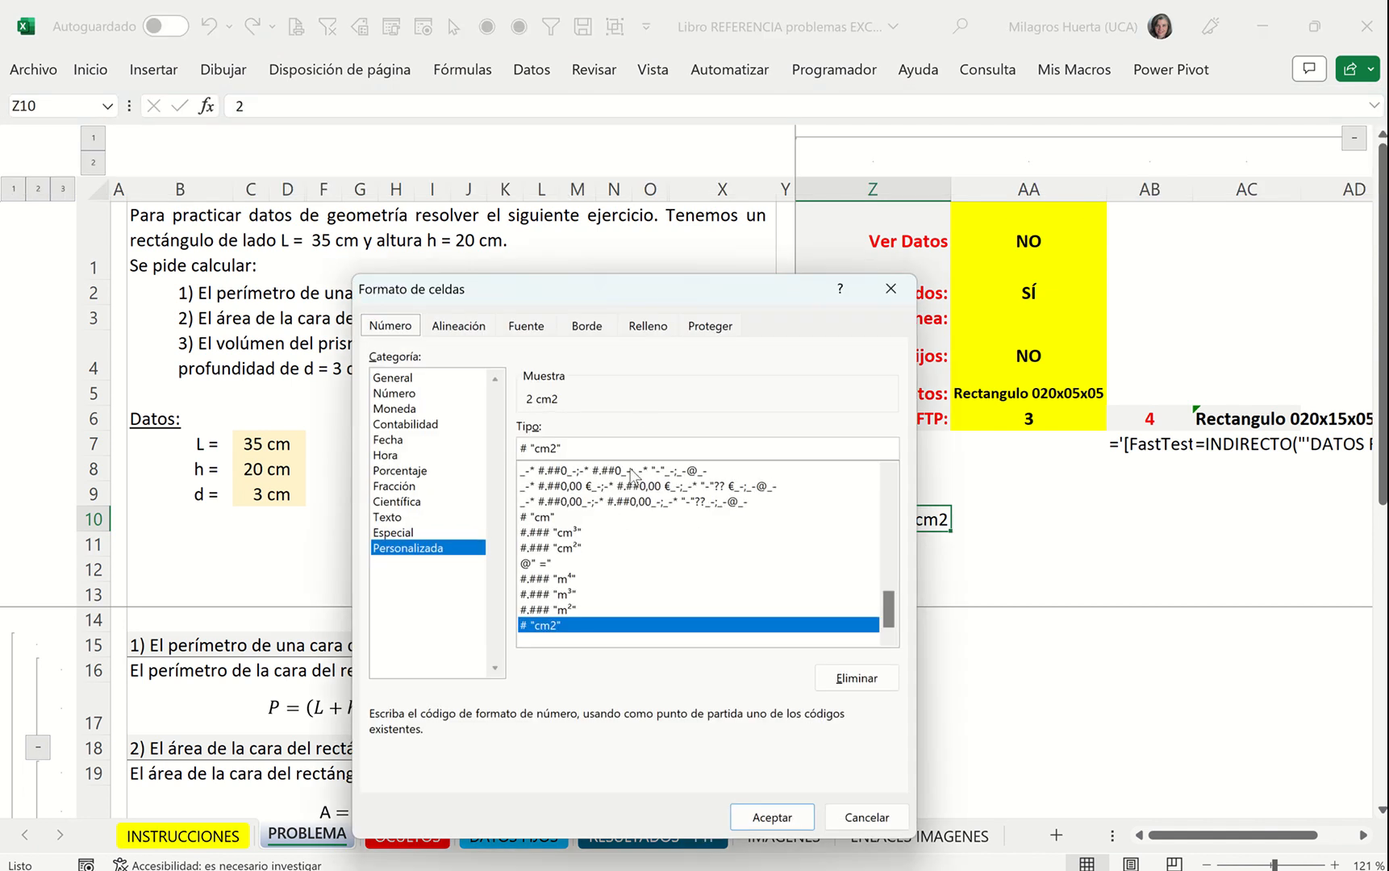
key("Return")
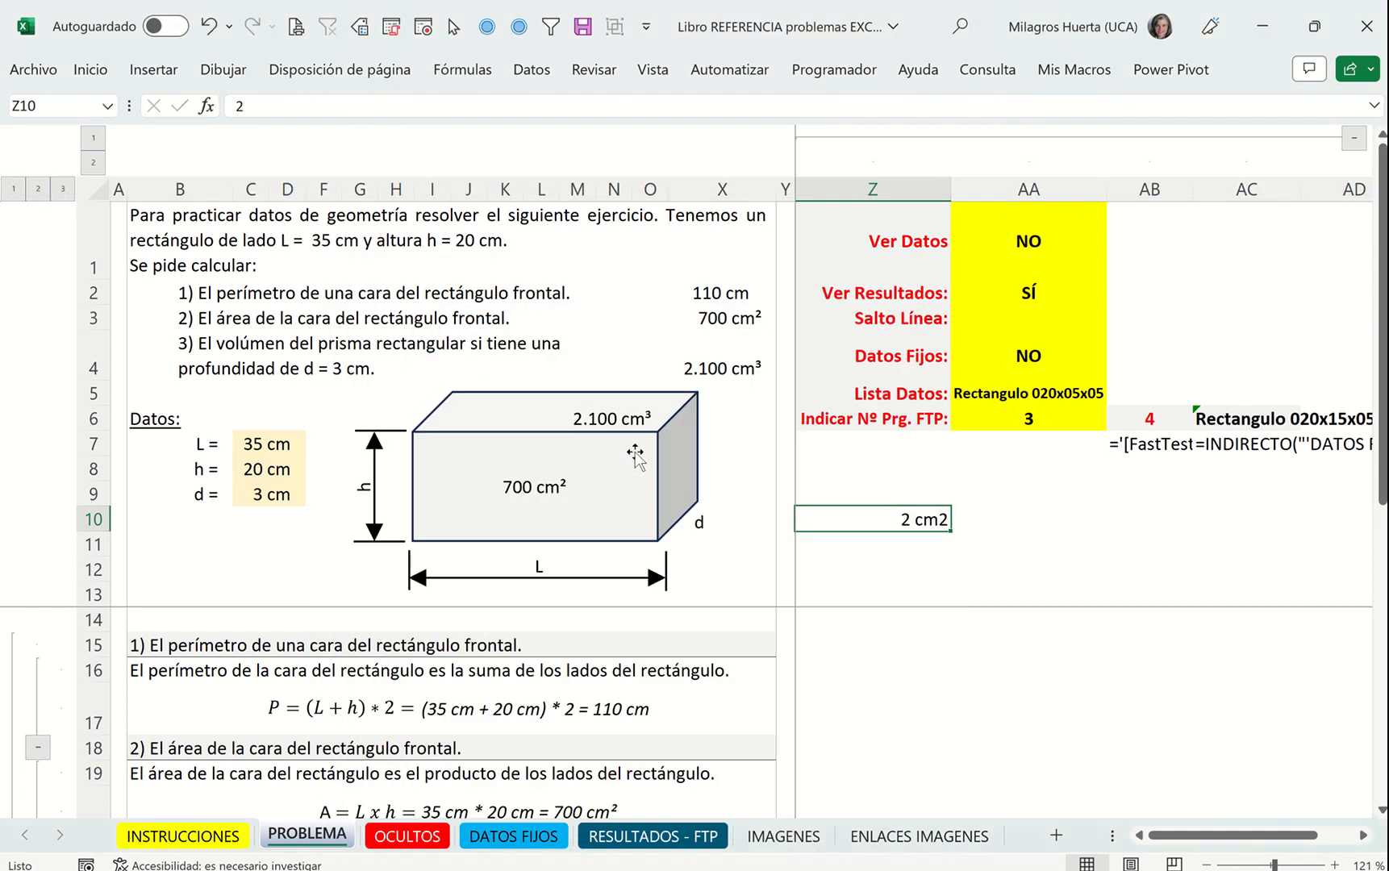
key("Return")
Insert a smiling face, a heart and a person emoji into cell Z12 with the Windows emoji picker
left_click(844, 575)
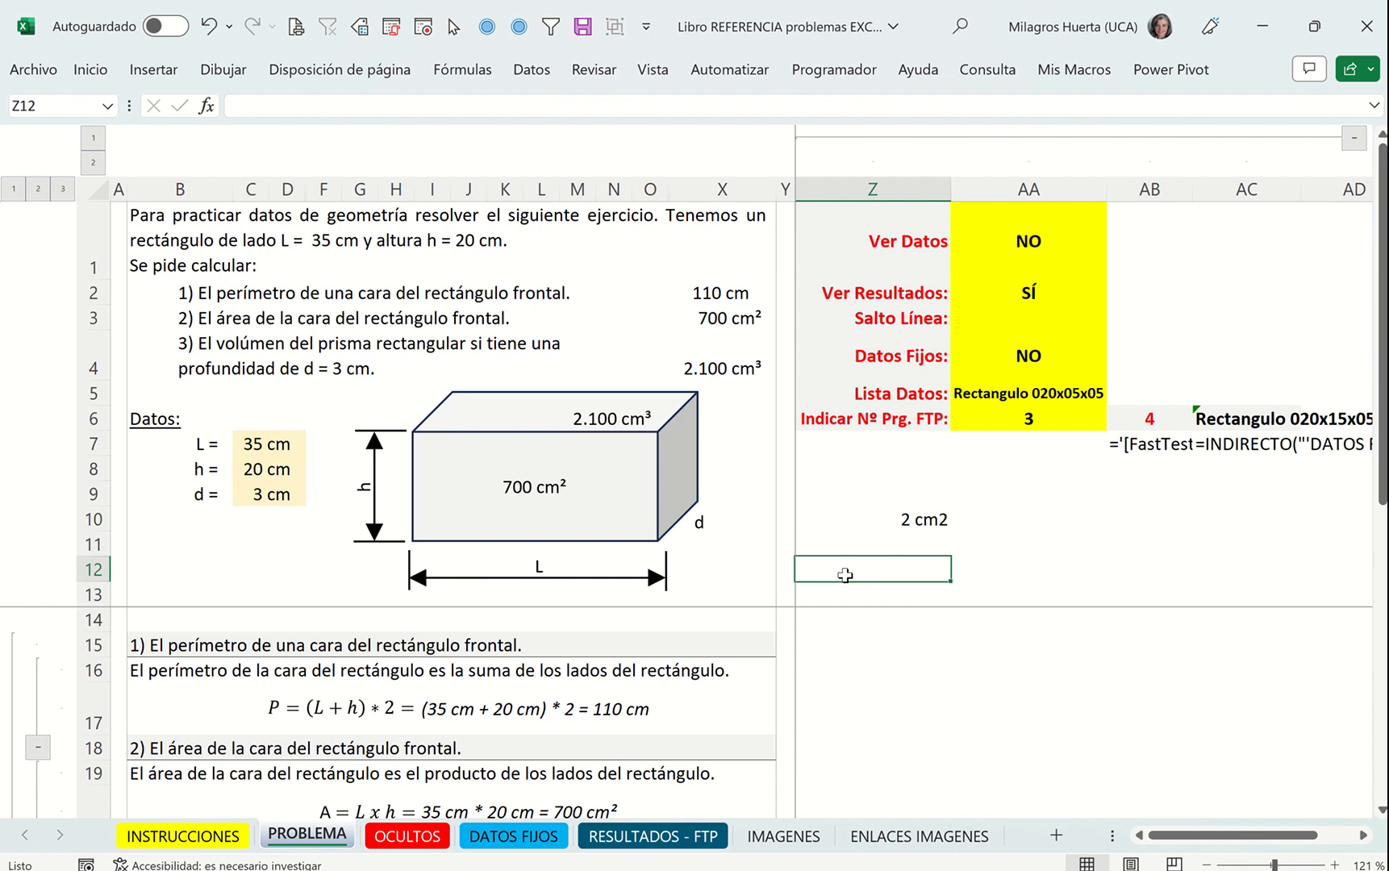
key("super+period")
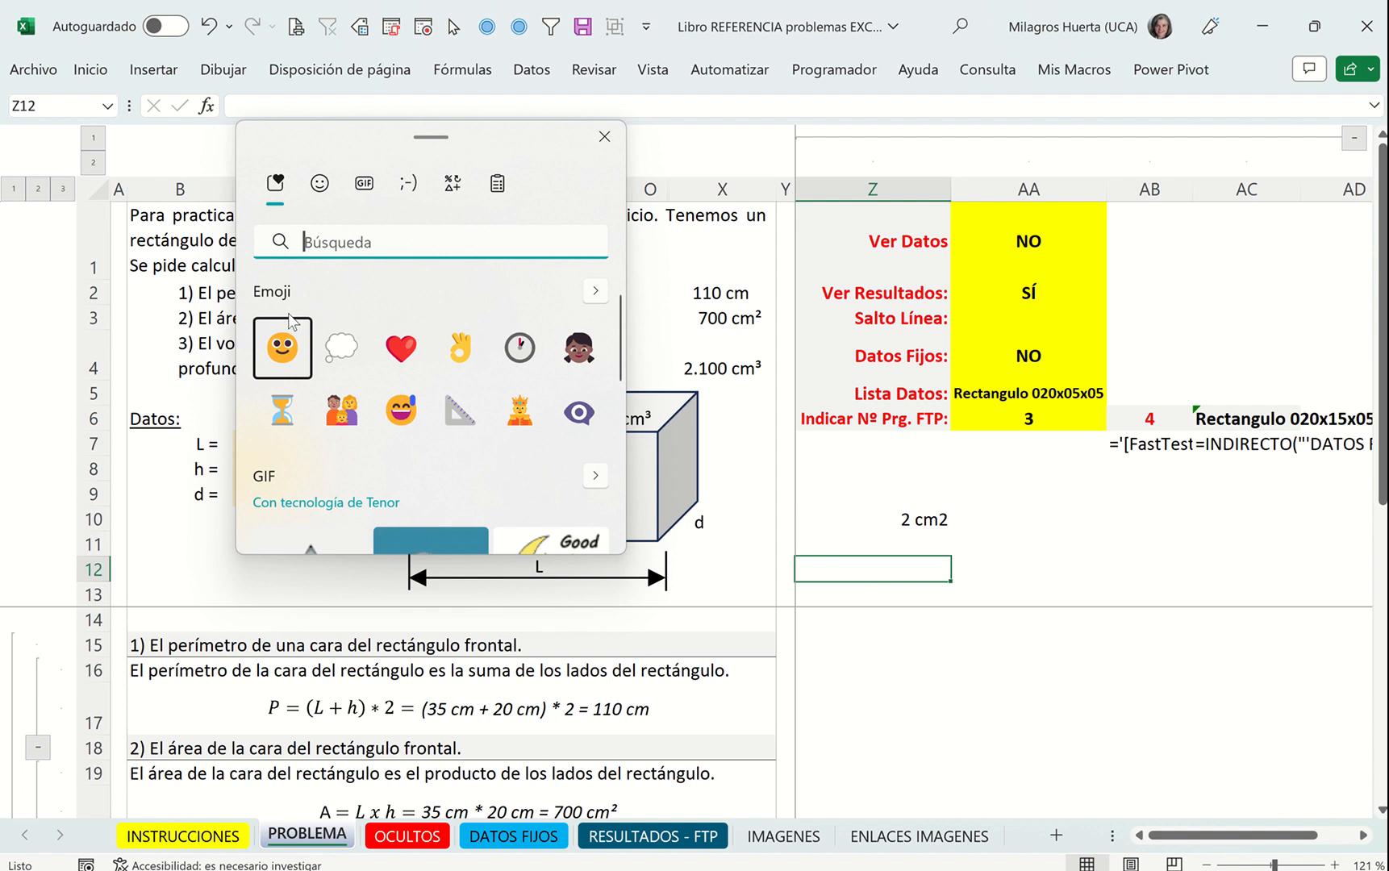
left_click(319, 184)
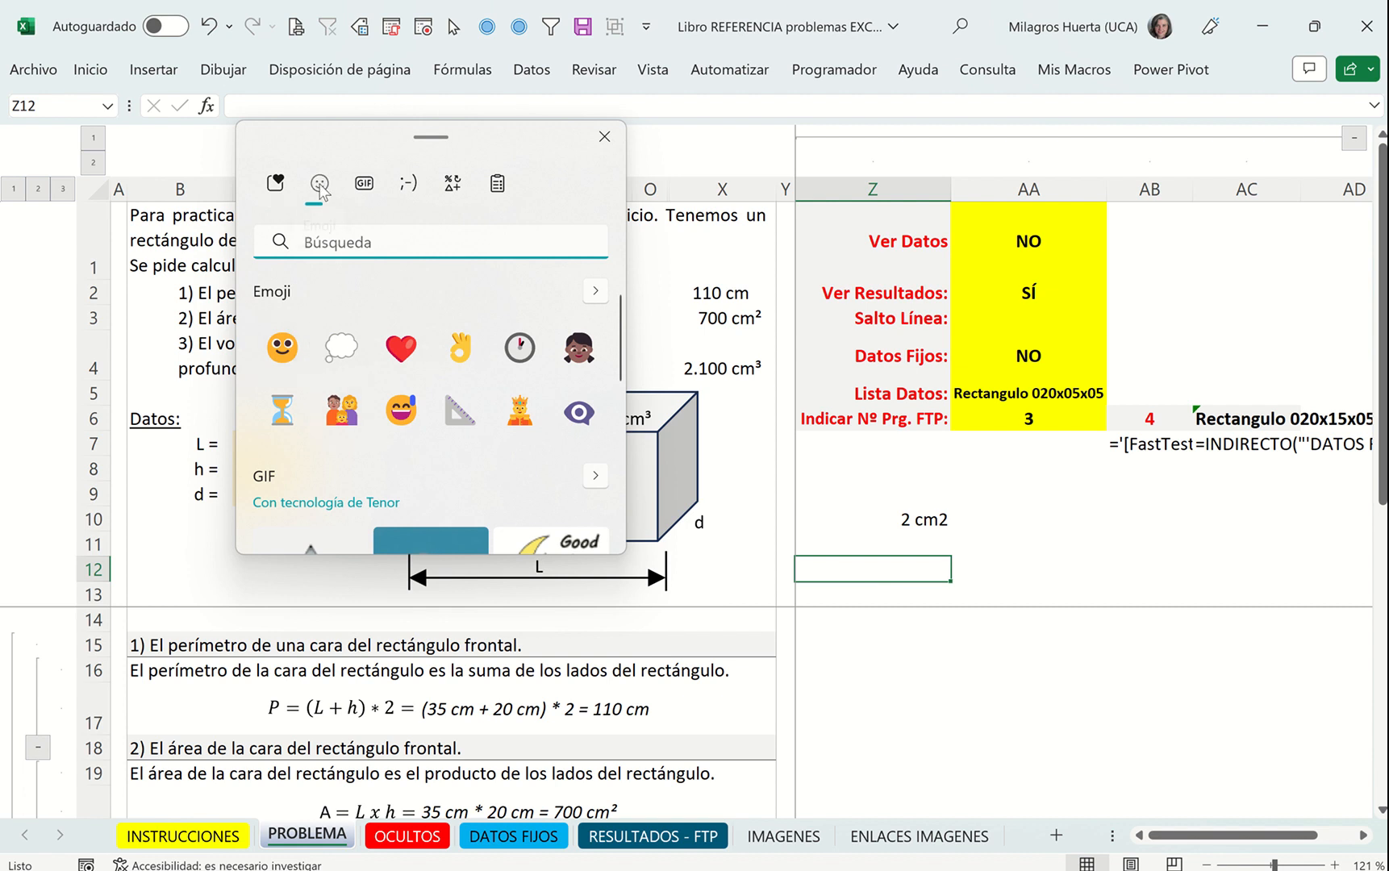
left_click(282, 347)
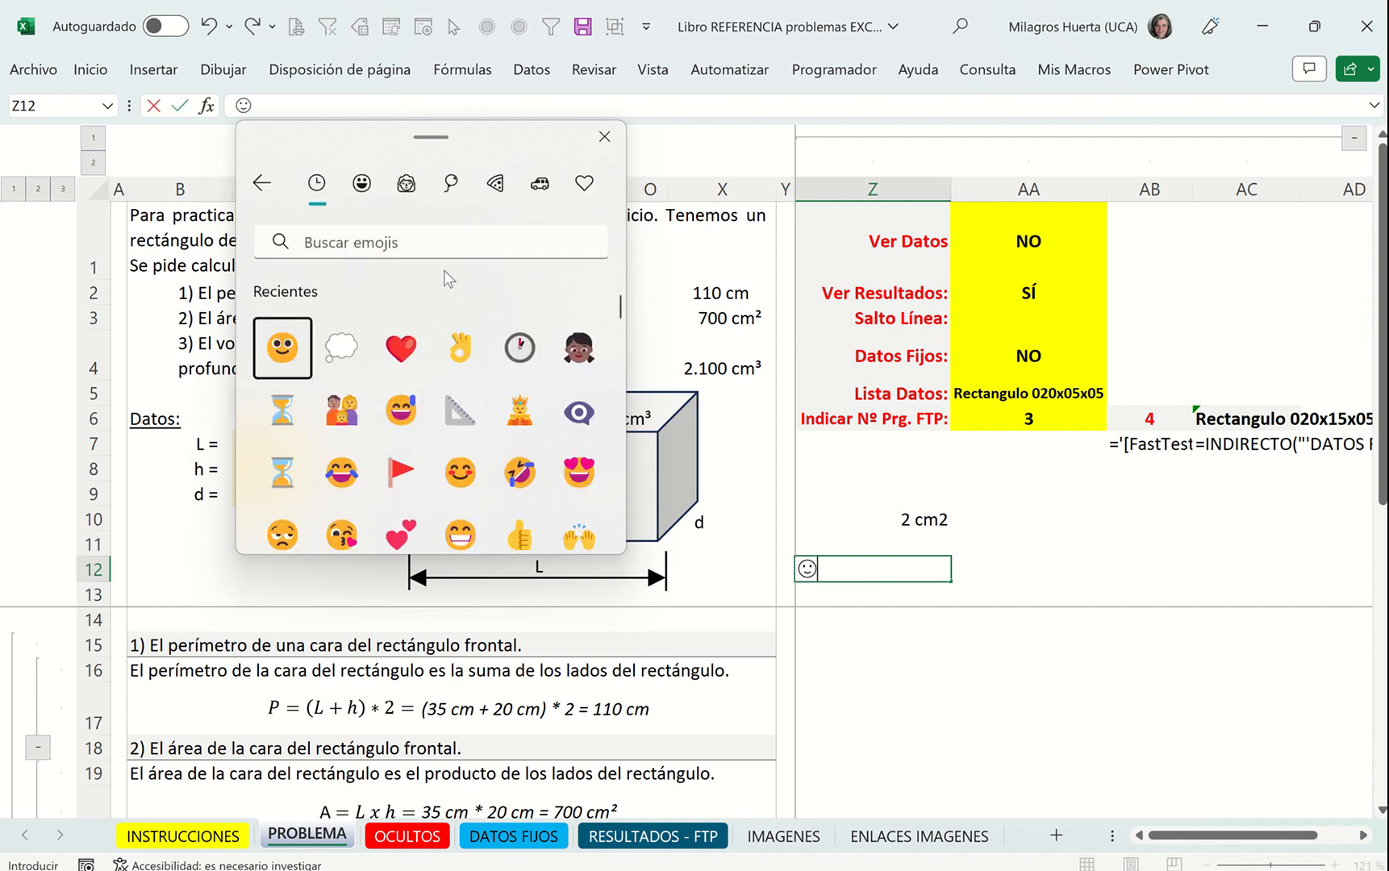
left_click(400, 348)
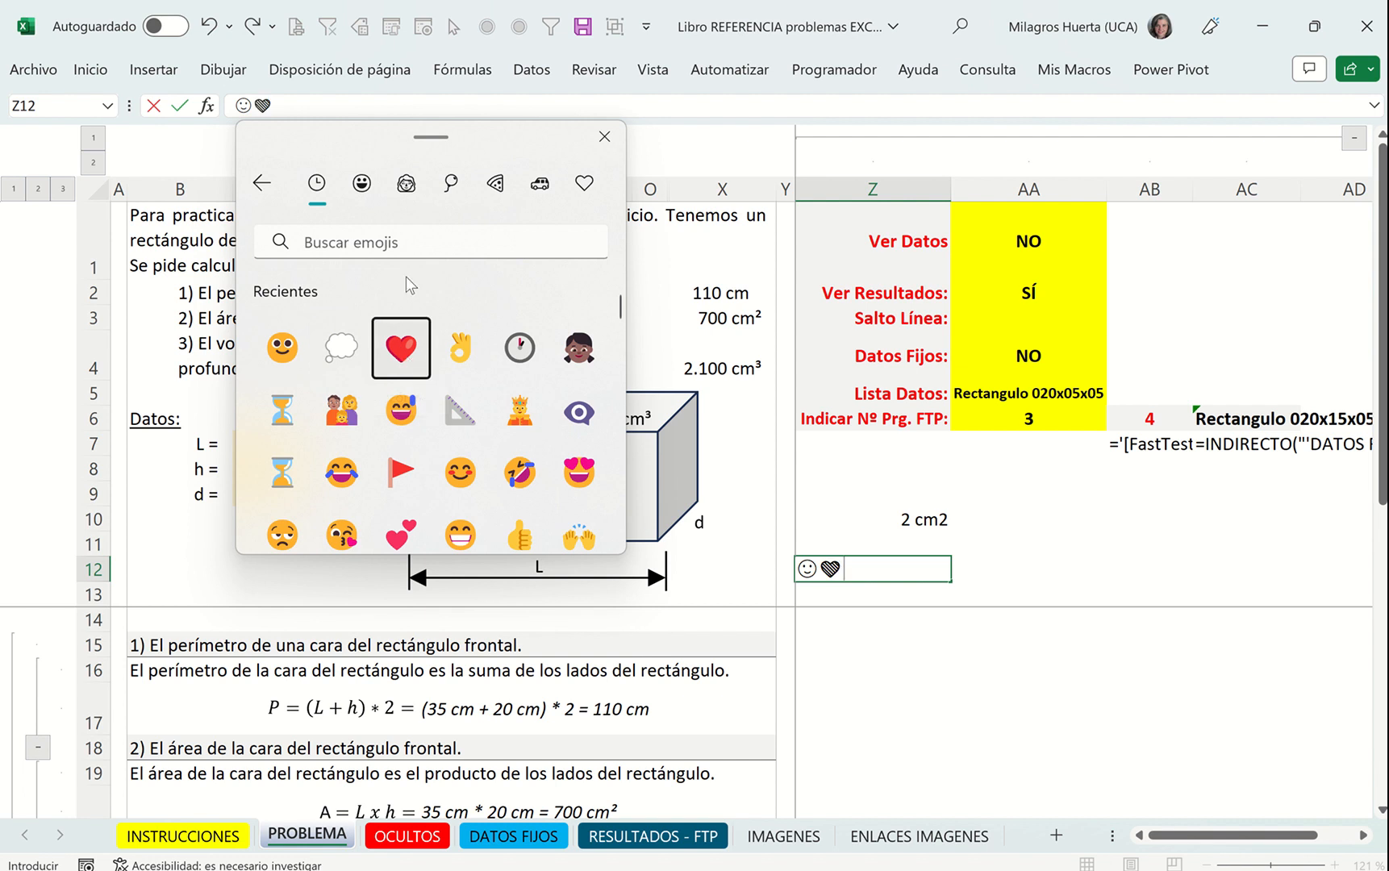
left_click(408, 190)
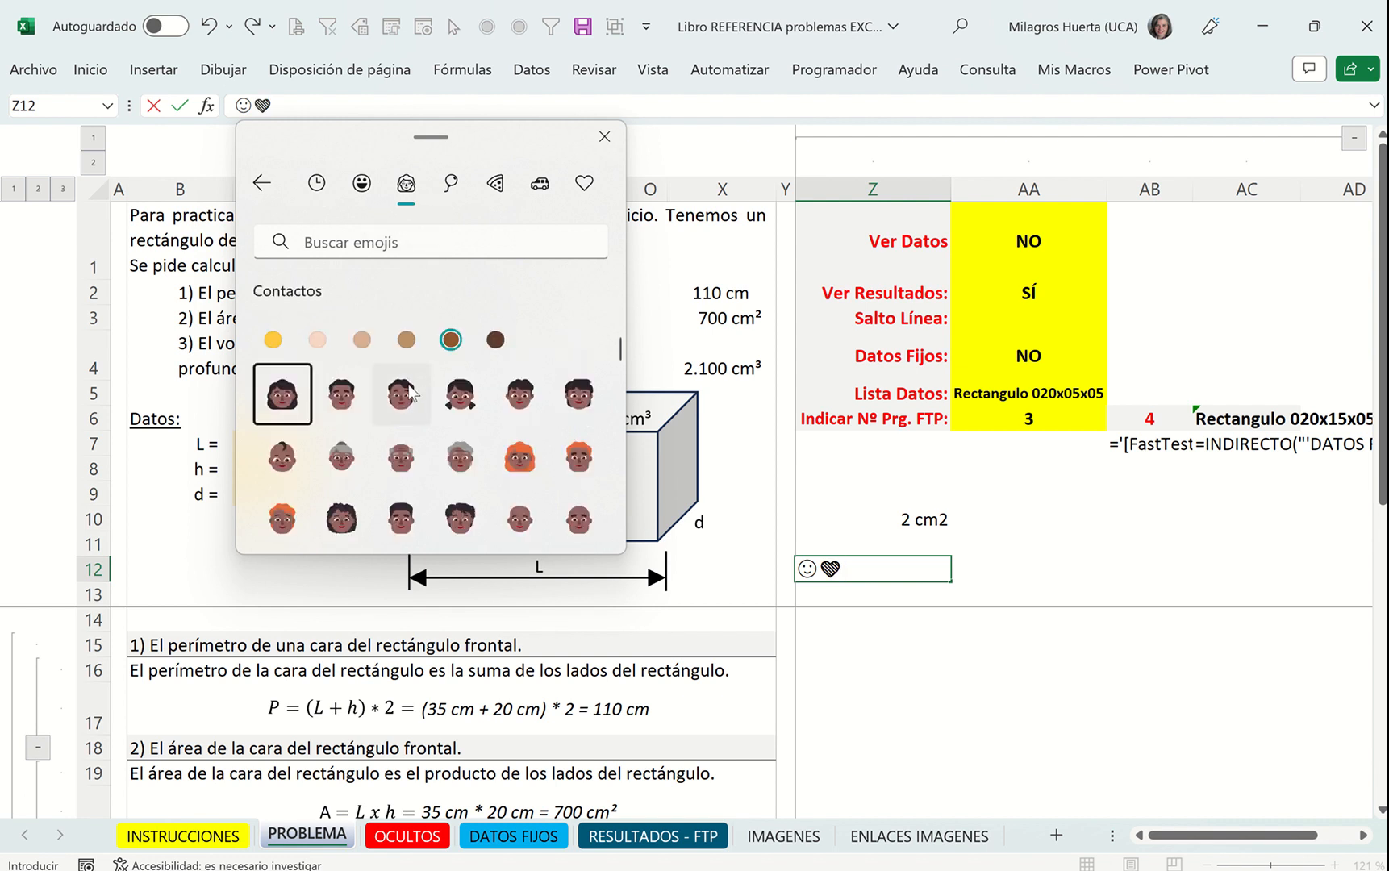
left_click(411, 392)
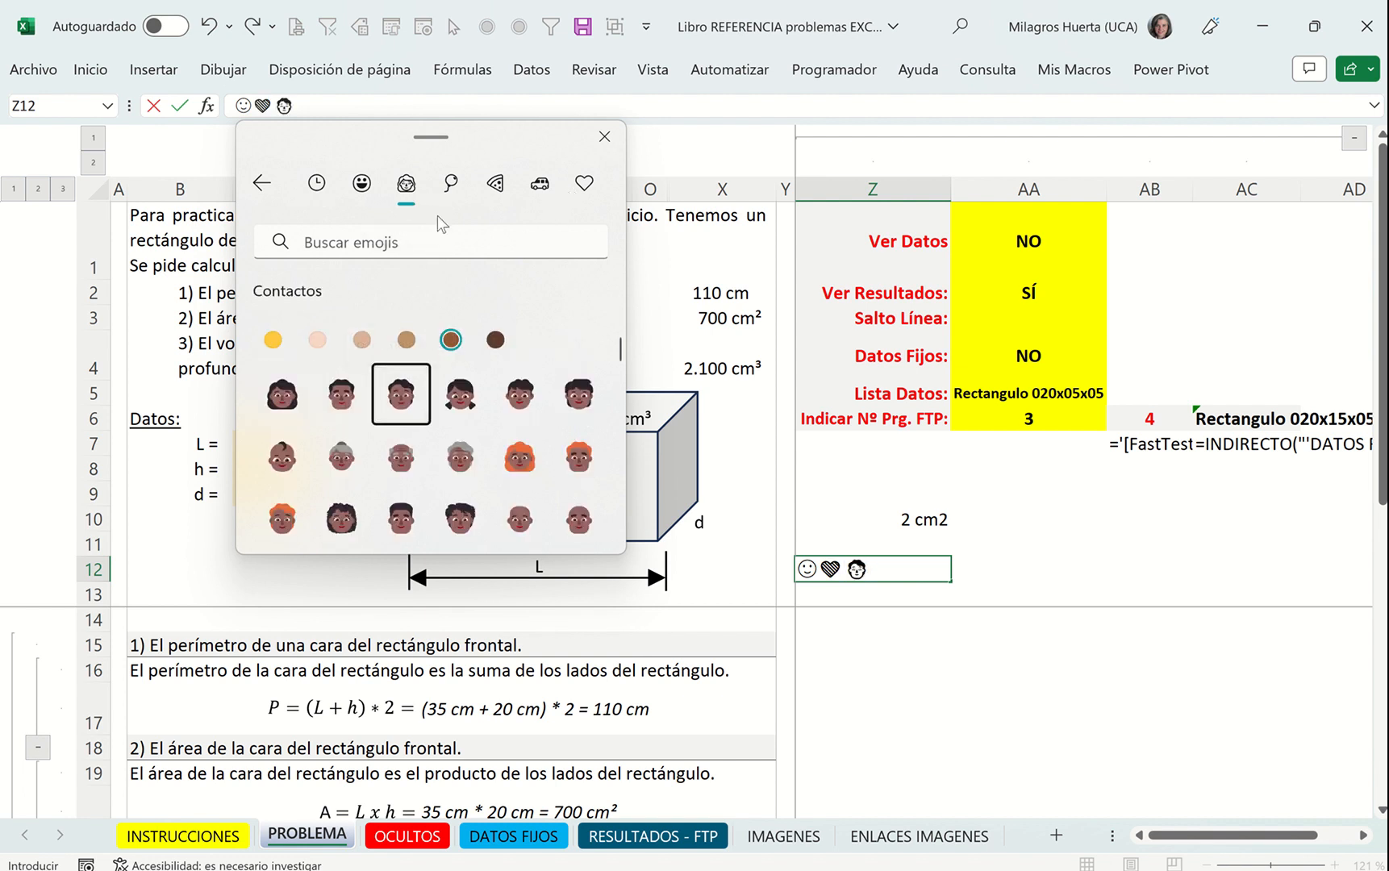
Add a superscript 3, a superscript 2 and a subscript 2 from the symbol picker after the emojis in cell Z12, and commit the entry
left_click(264, 183)
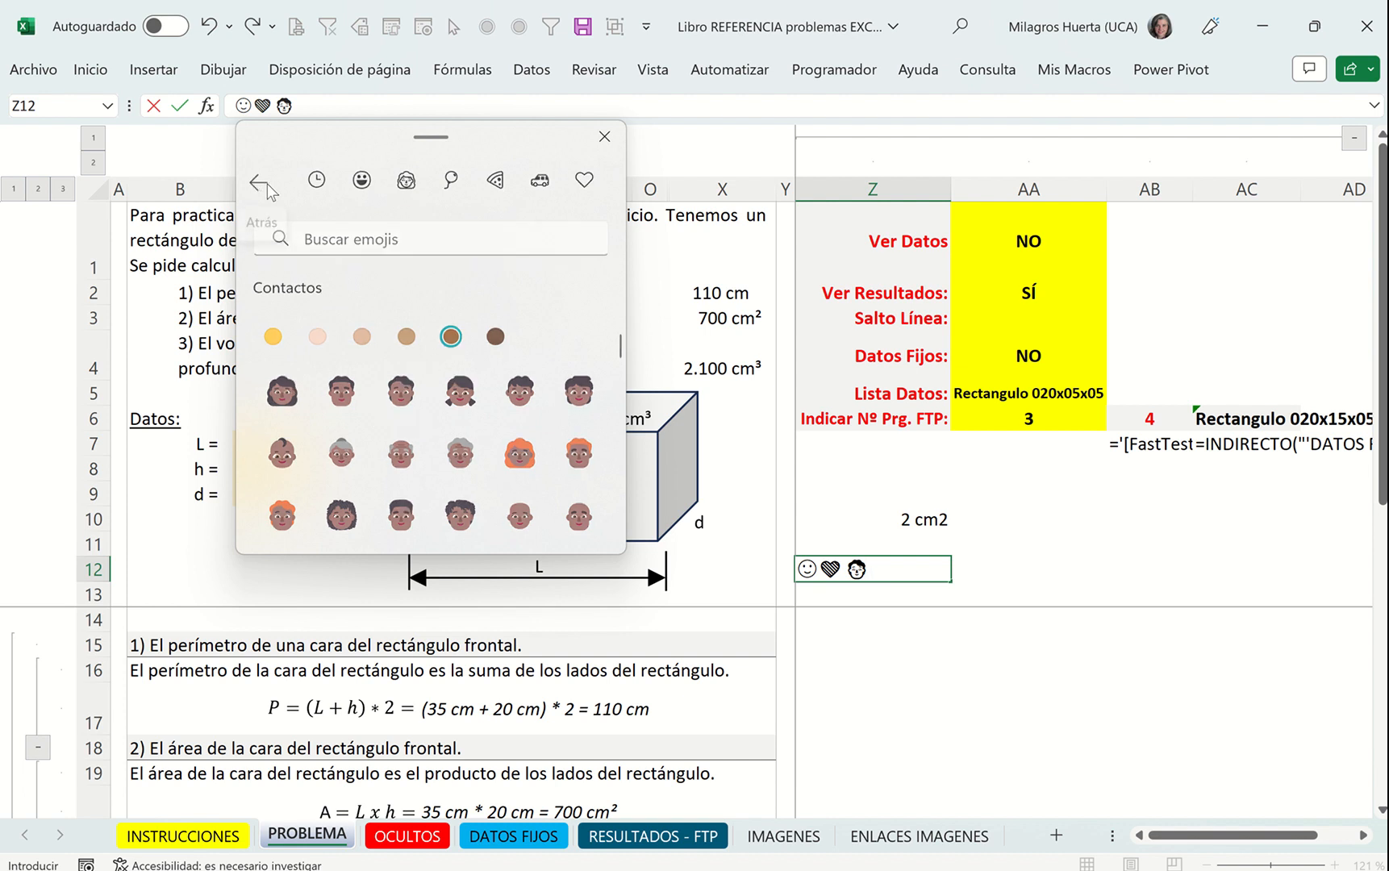
left_click(449, 187)
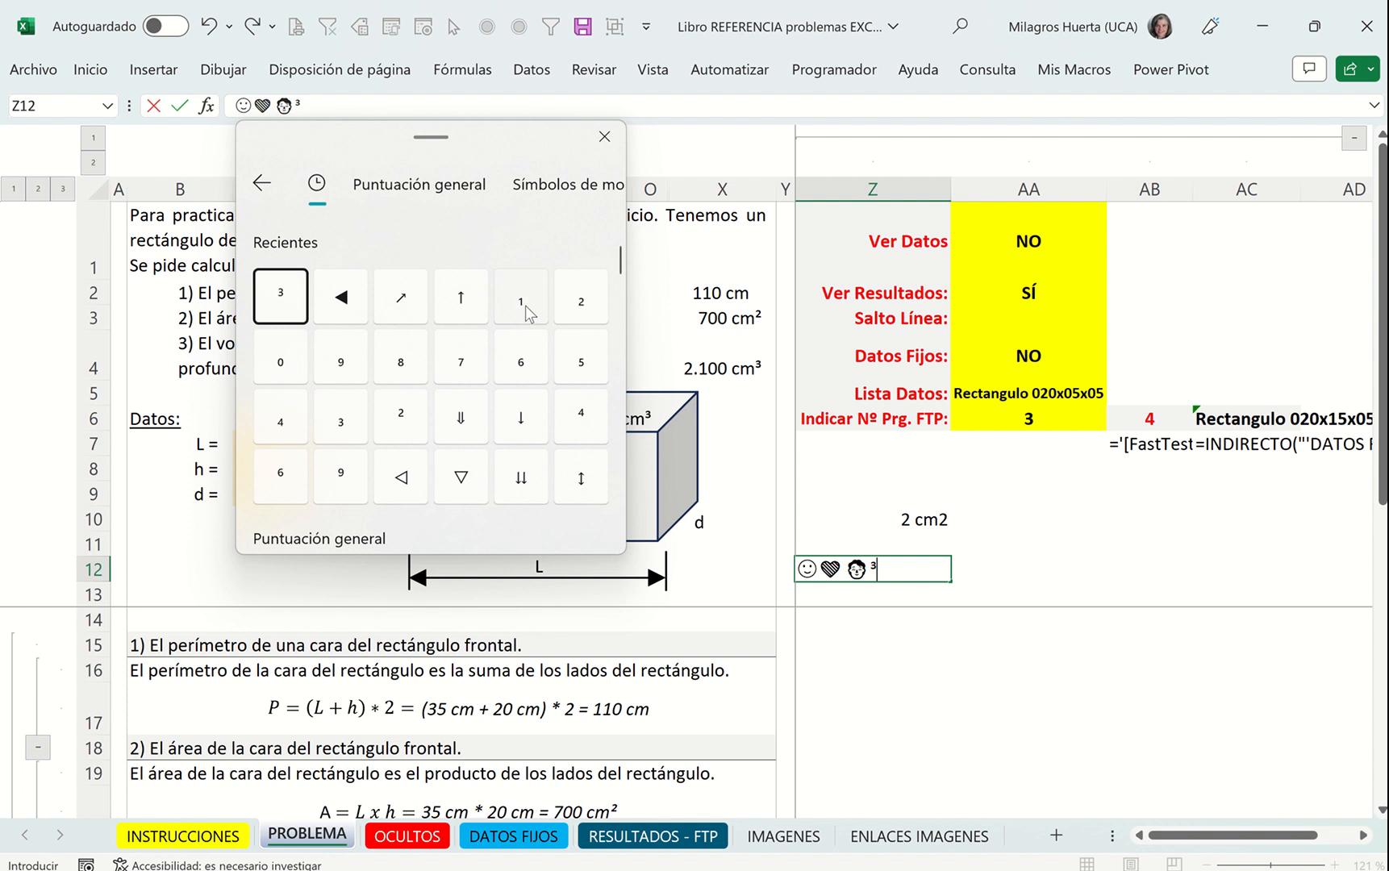
left_click(401, 416)
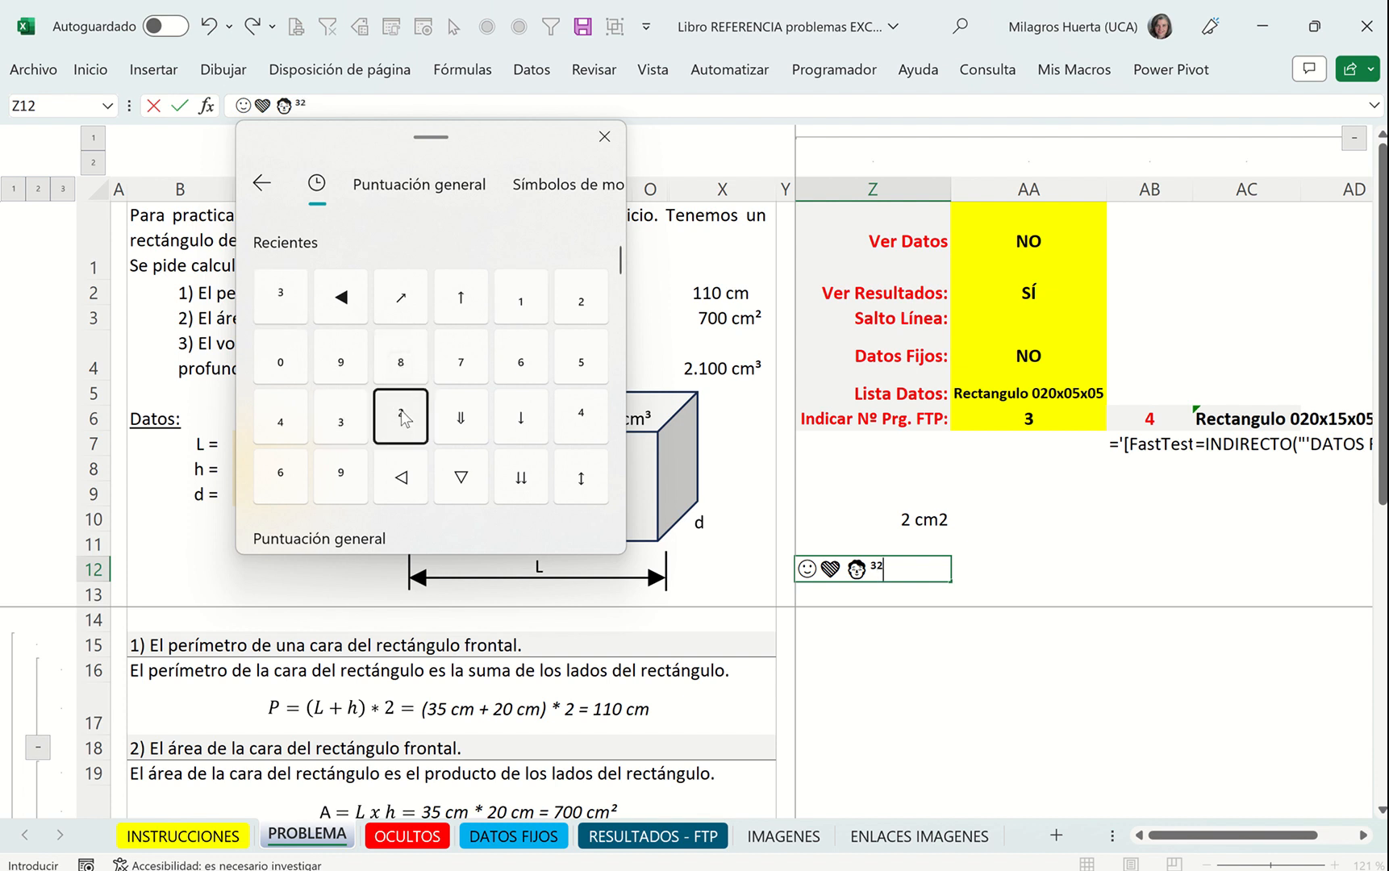
left_click(581, 304)
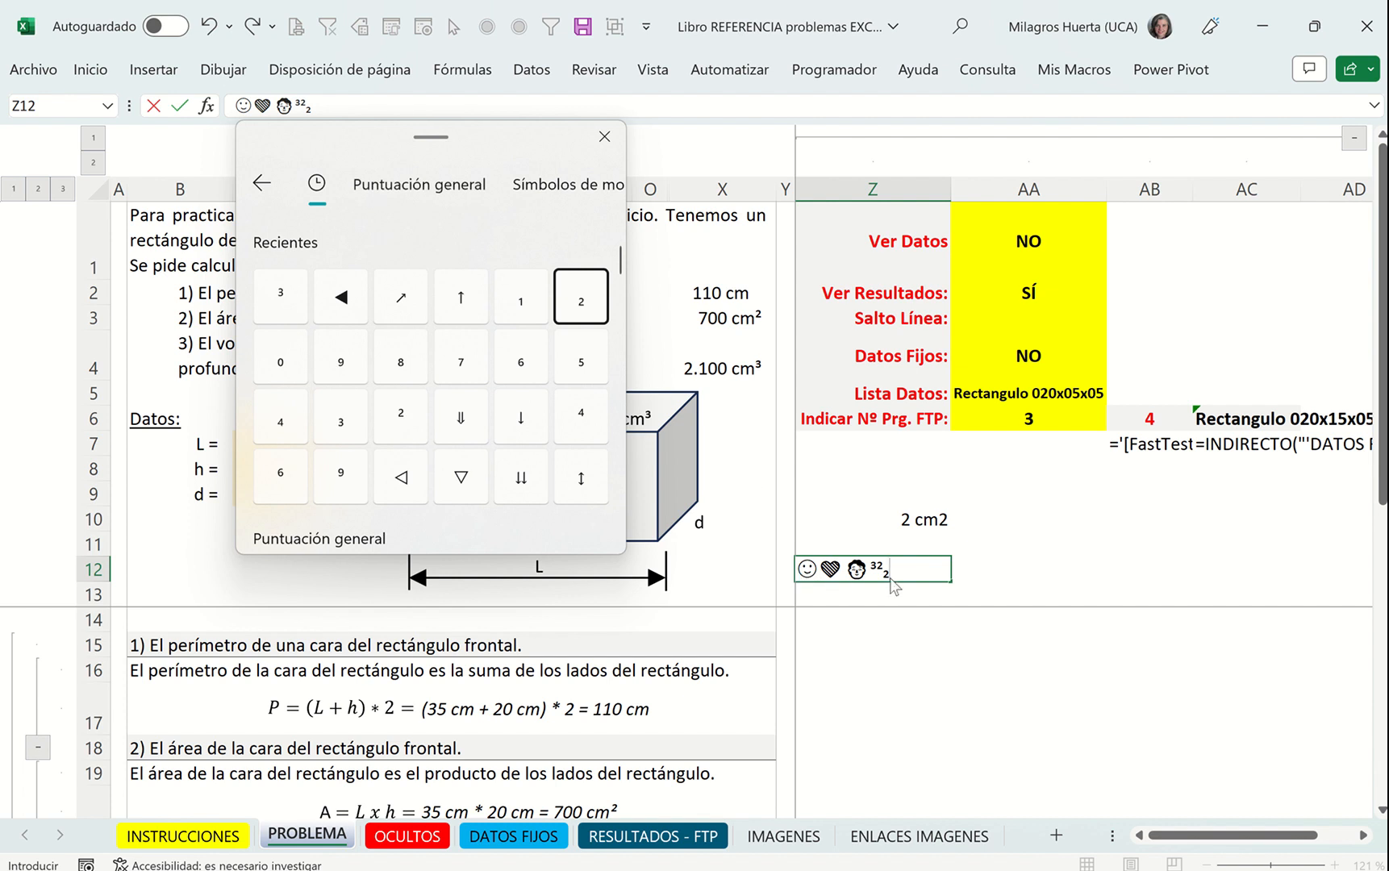
left_click(605, 139)
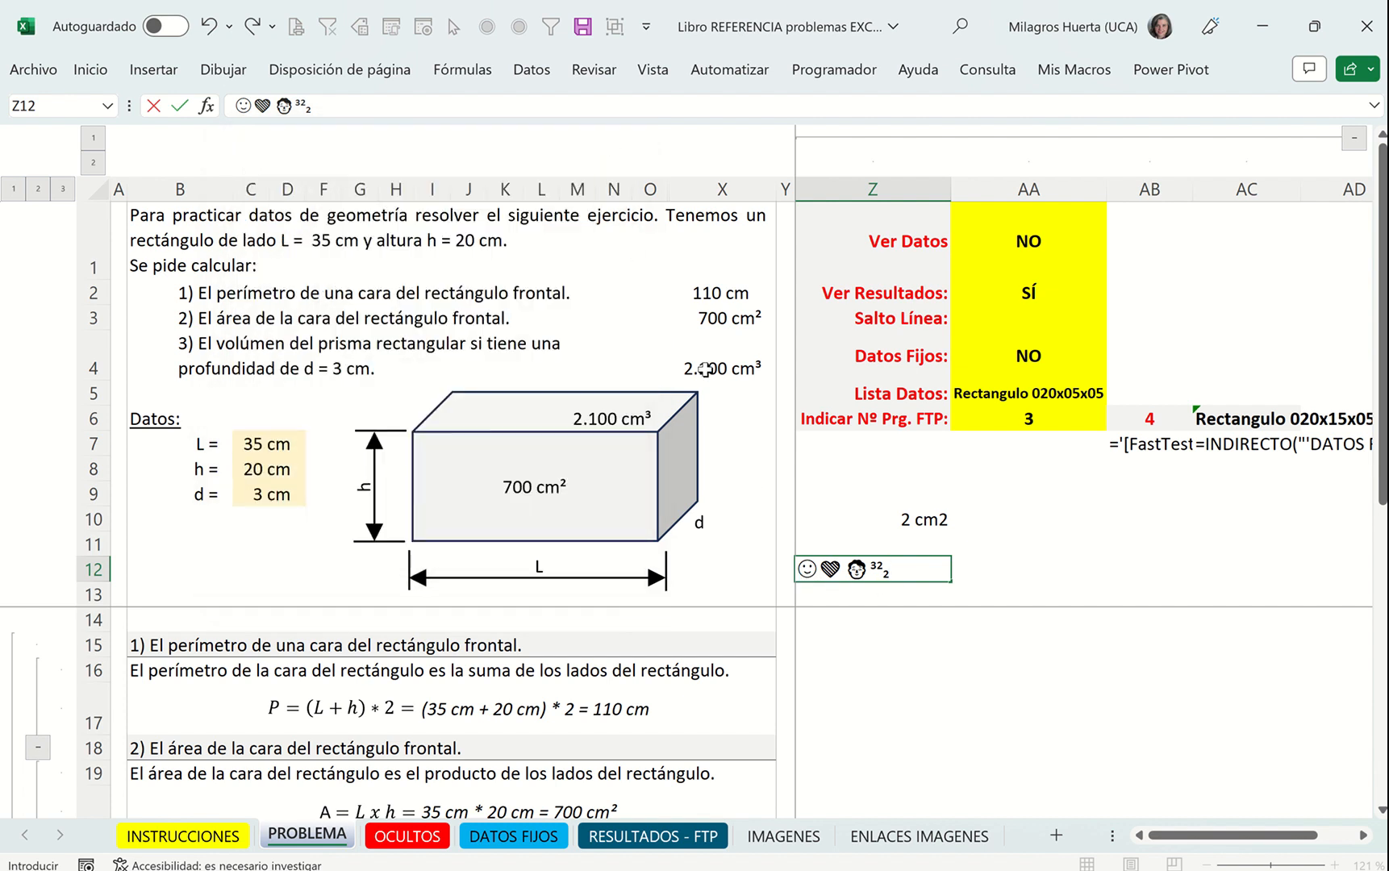
key("ctrl+Return")
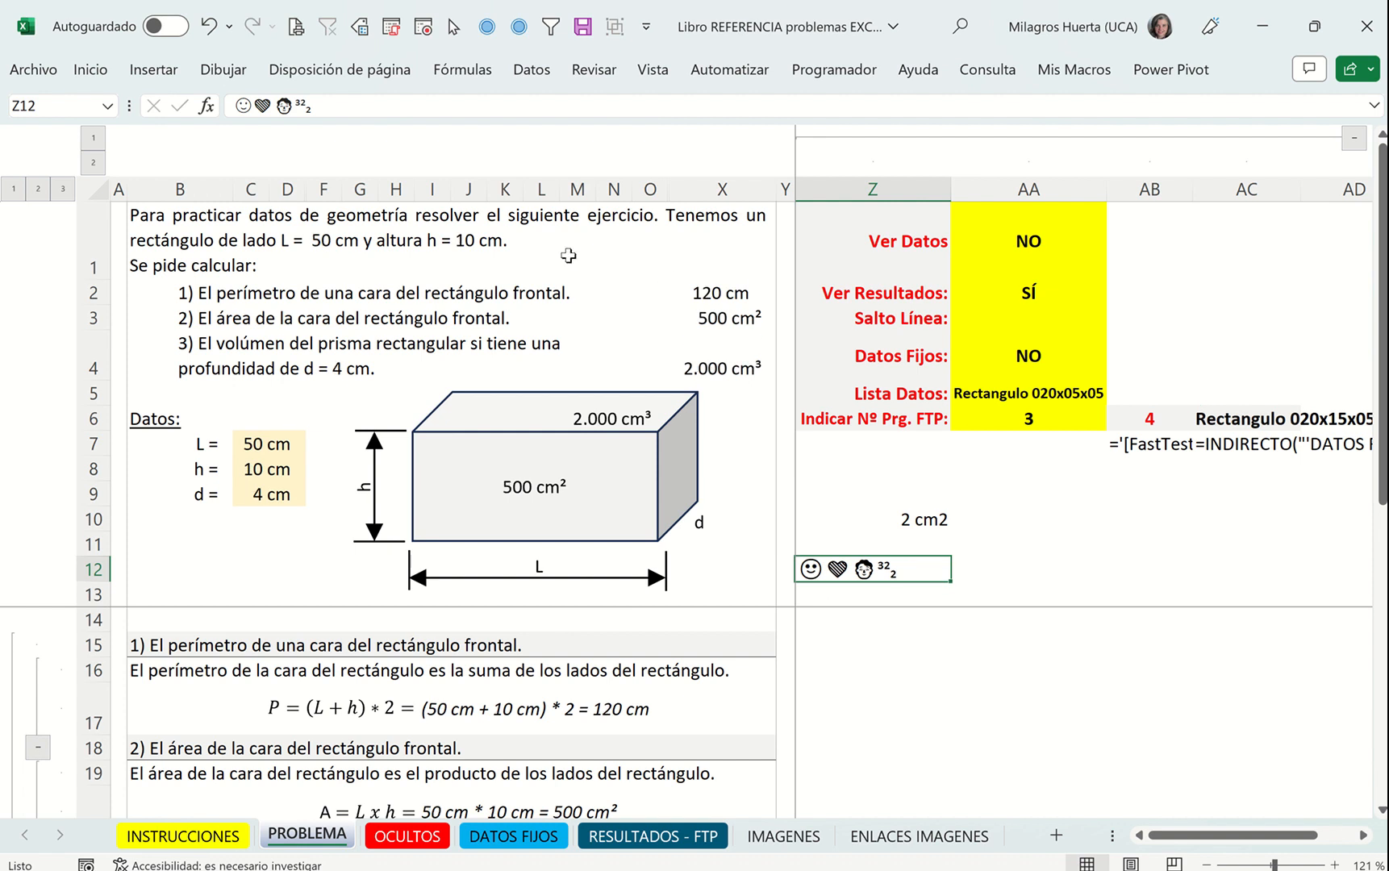
Check the underlying content of cell Z10, enter 2 in cell Z11, and select Z10:Z11 to check their sum
left_click(916, 522)
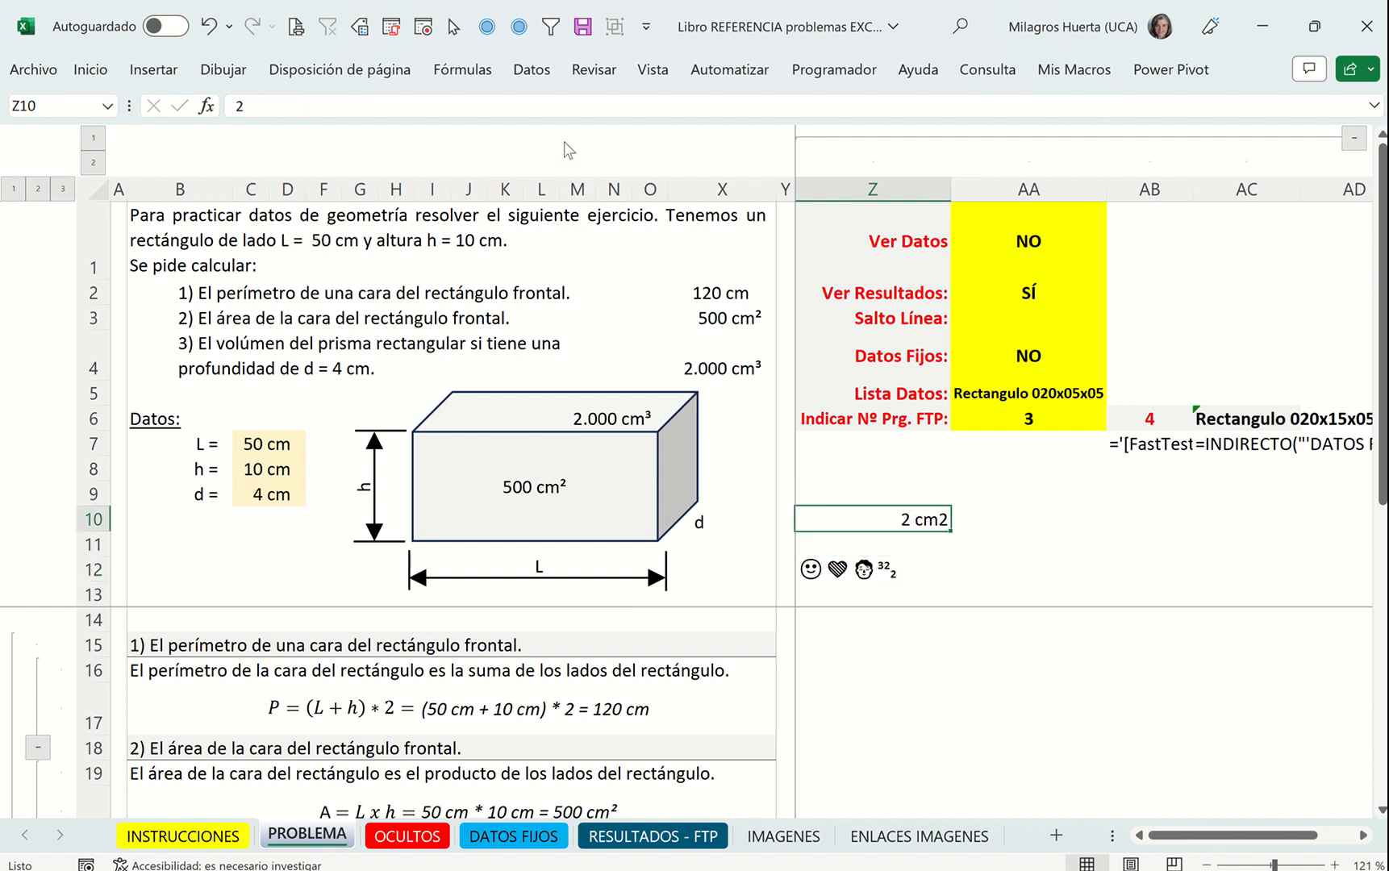
left_click(567, 110)
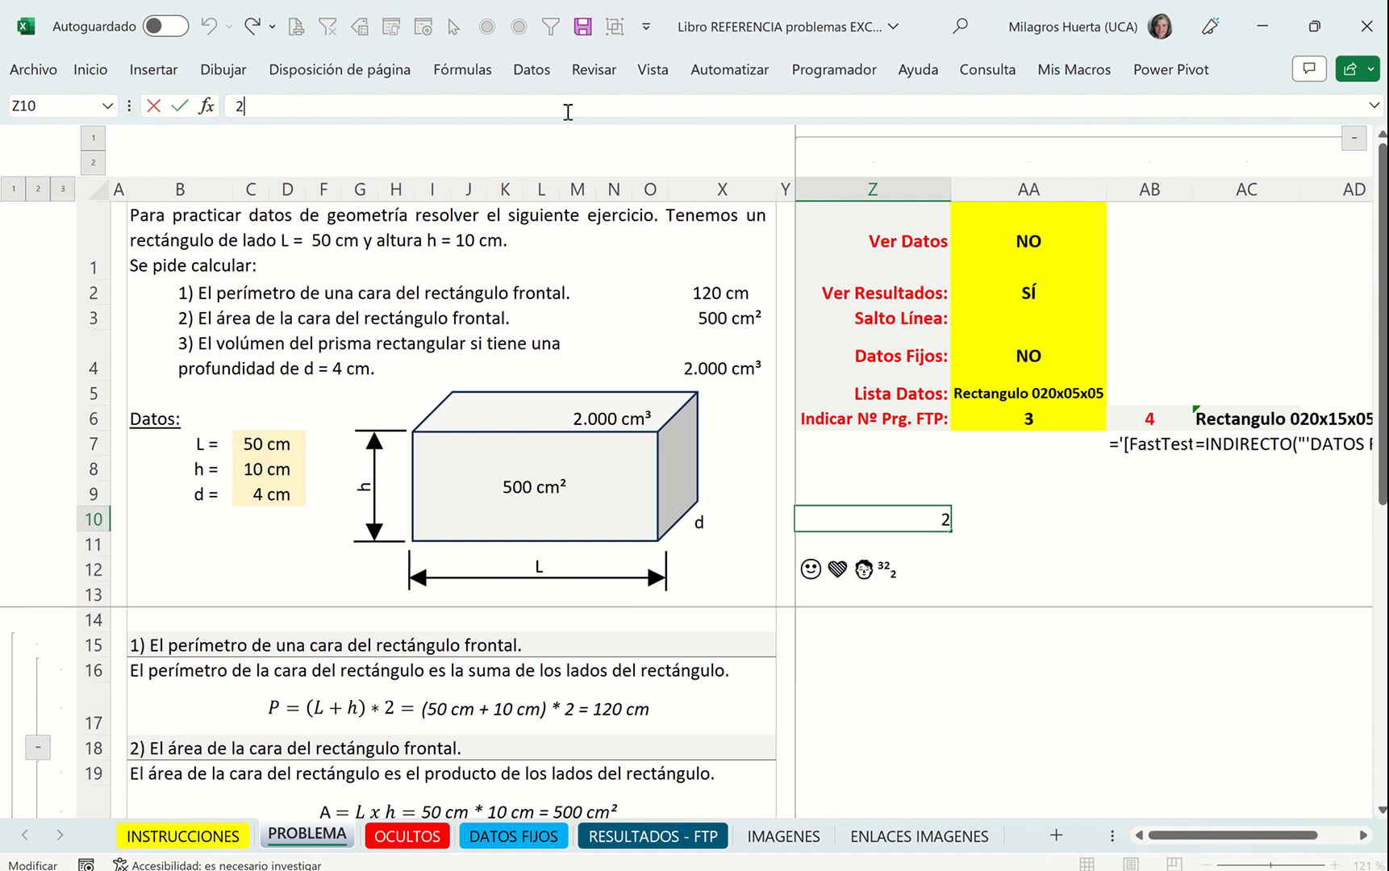
key("Return")
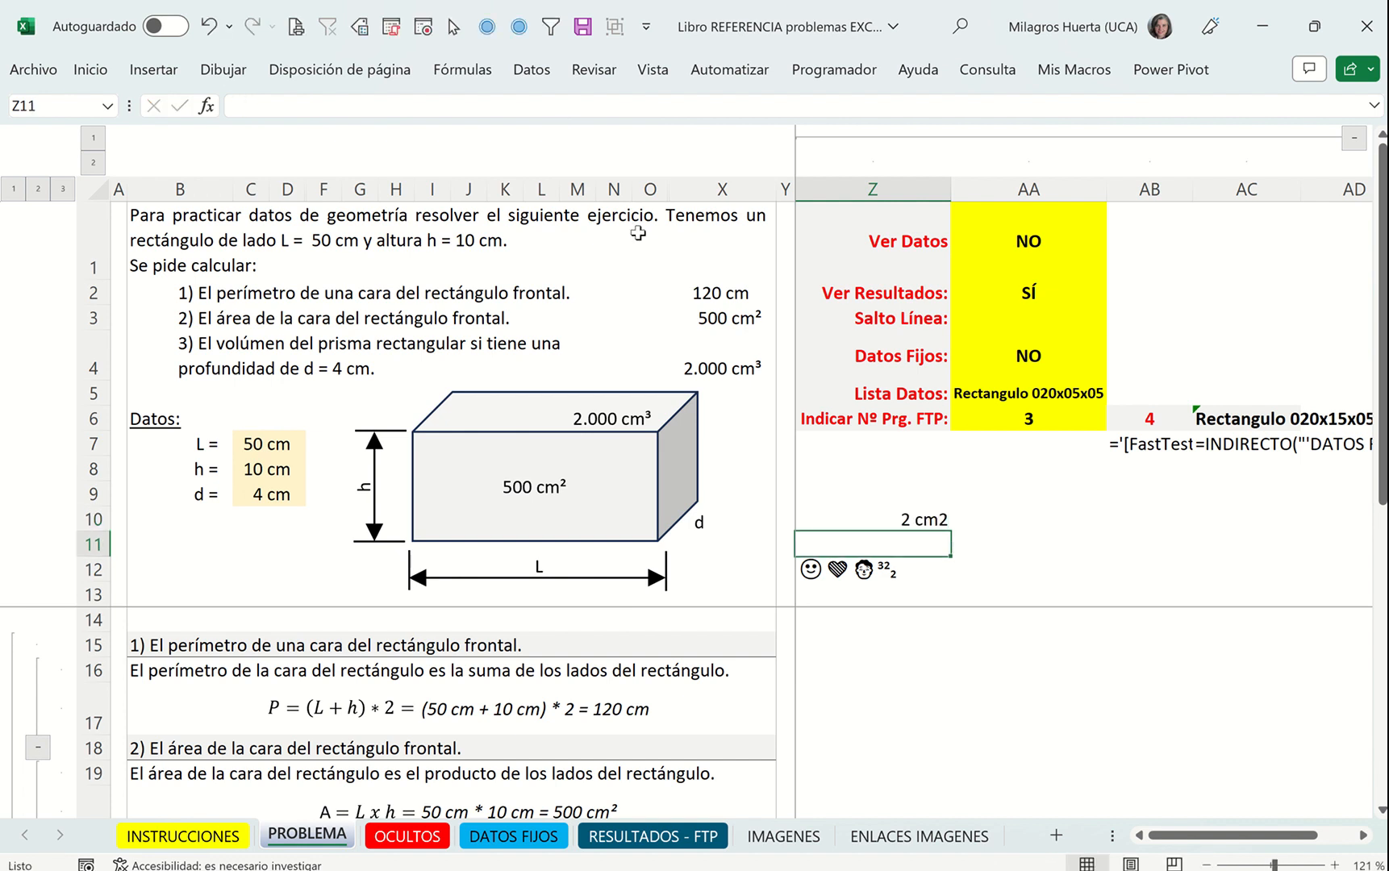
type("2")
key("ctrl+Return")
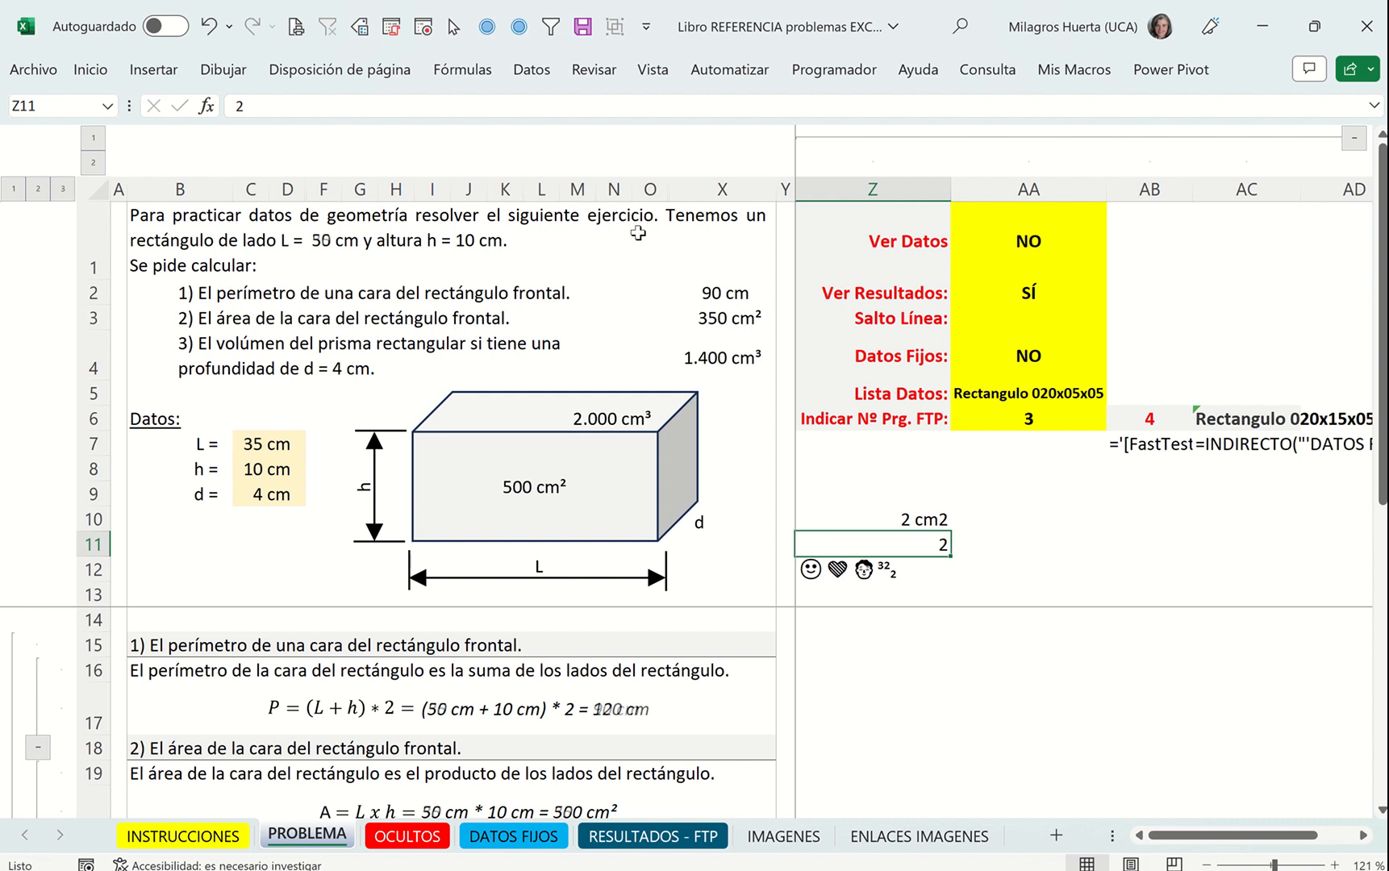
key("Up")
key("shift+Down")
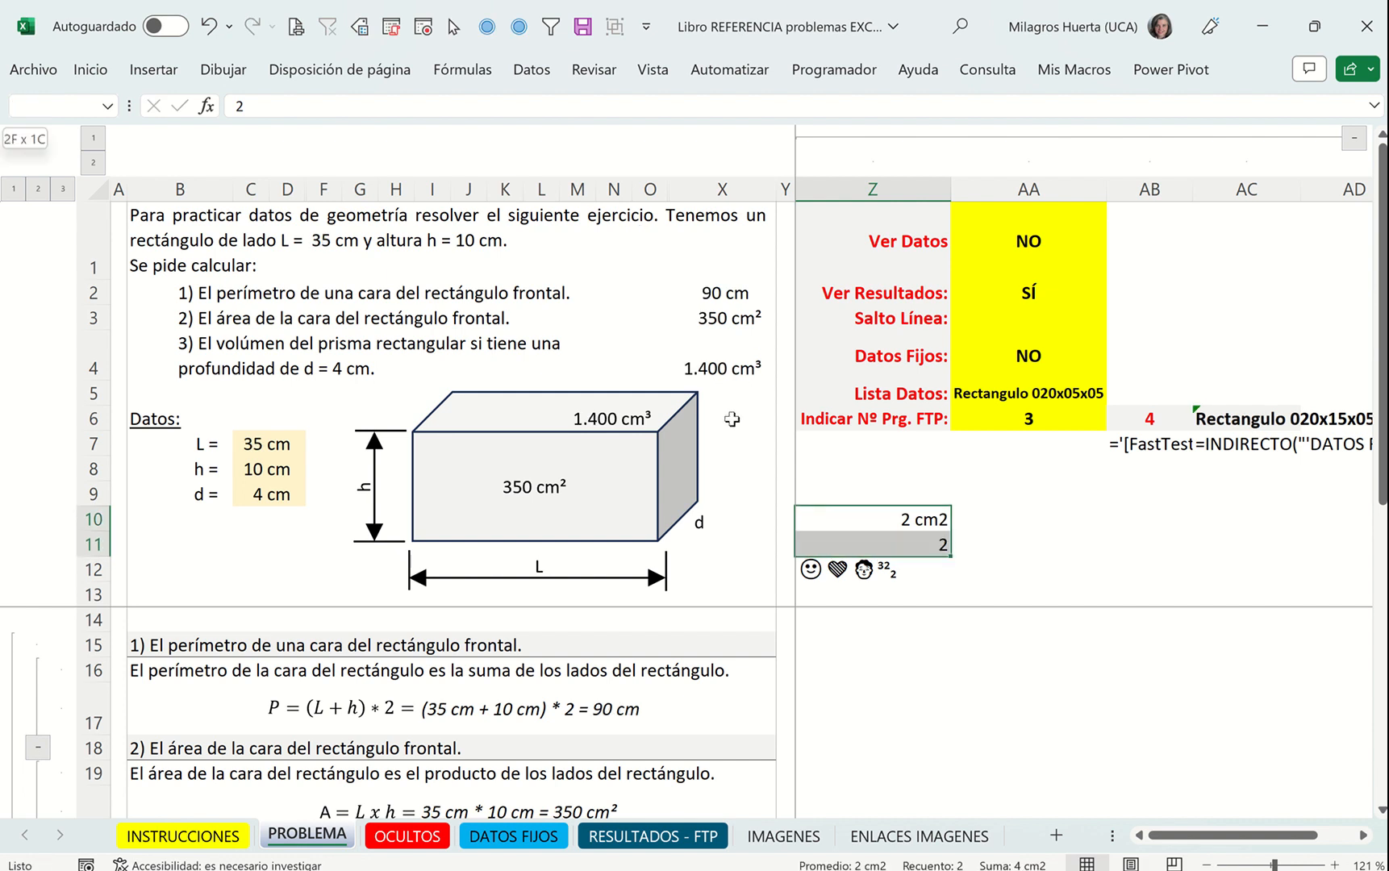
key("Down")
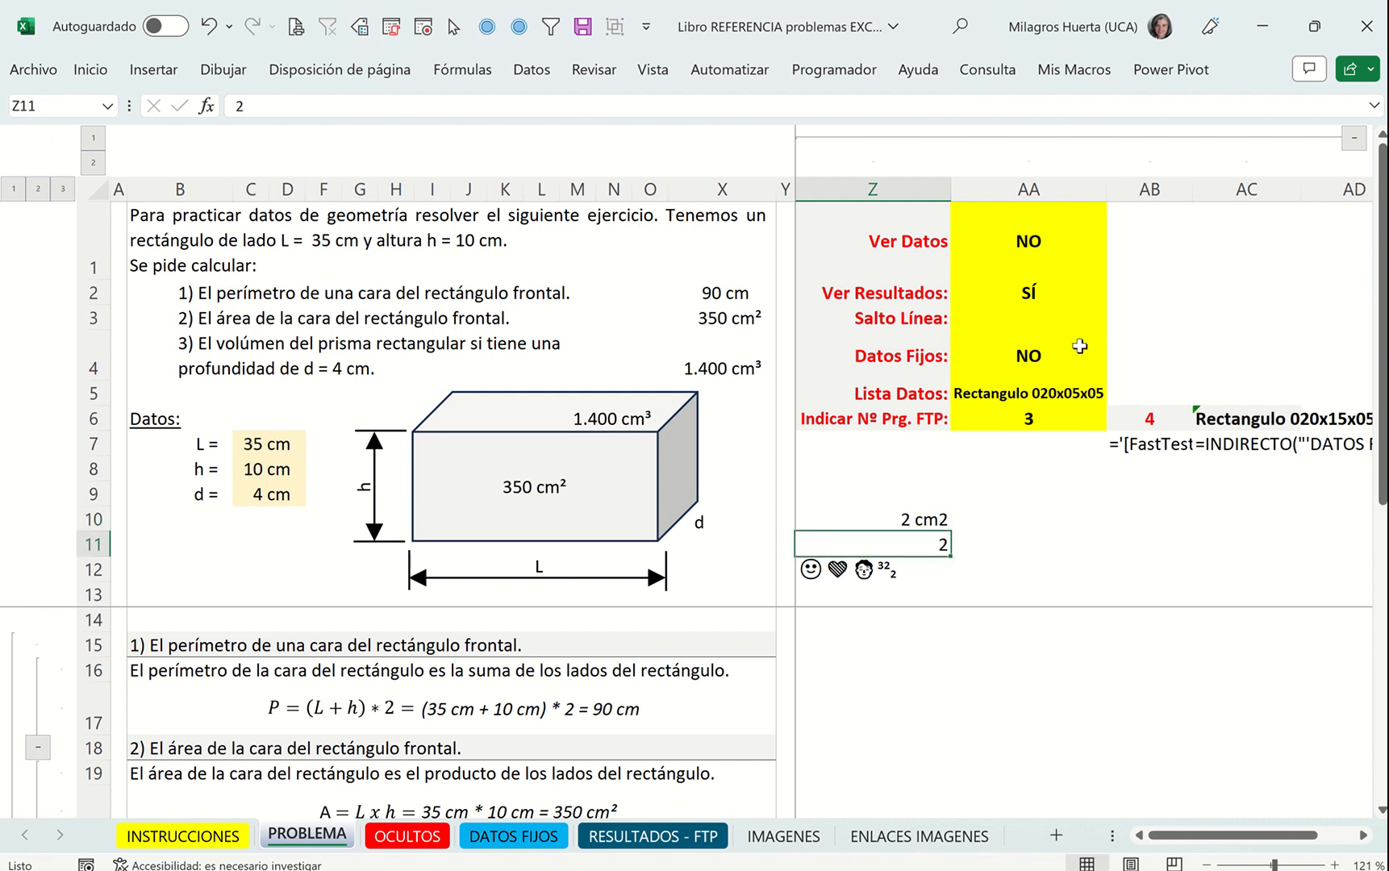
Turn the entry in Z10 into the text 2 CM² with a superscript from the symbol picker, and check the sum of Z10:Z11
key("Up")
left_click(848, 107)
type("CM")
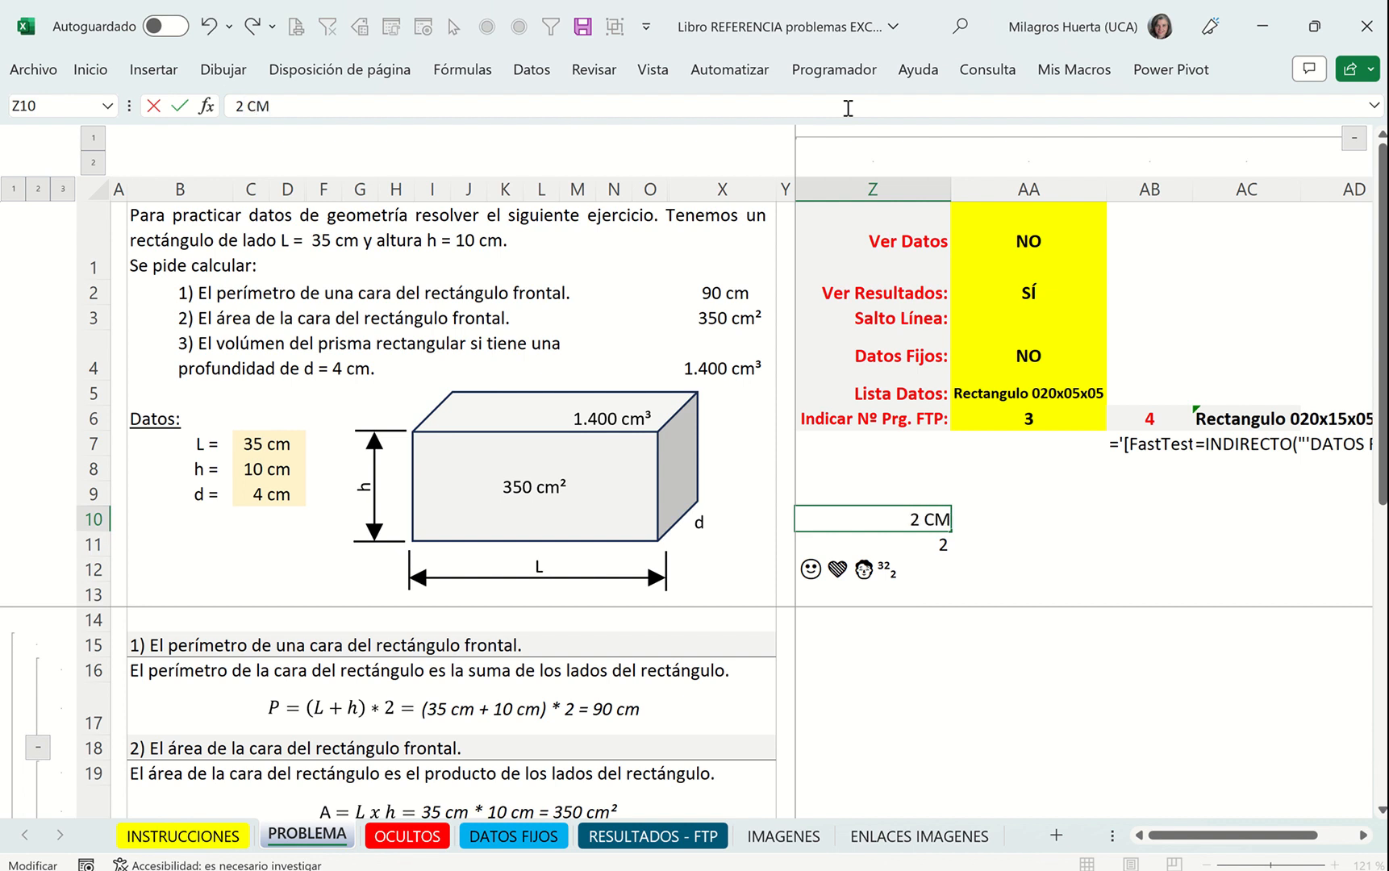
key("super+period")
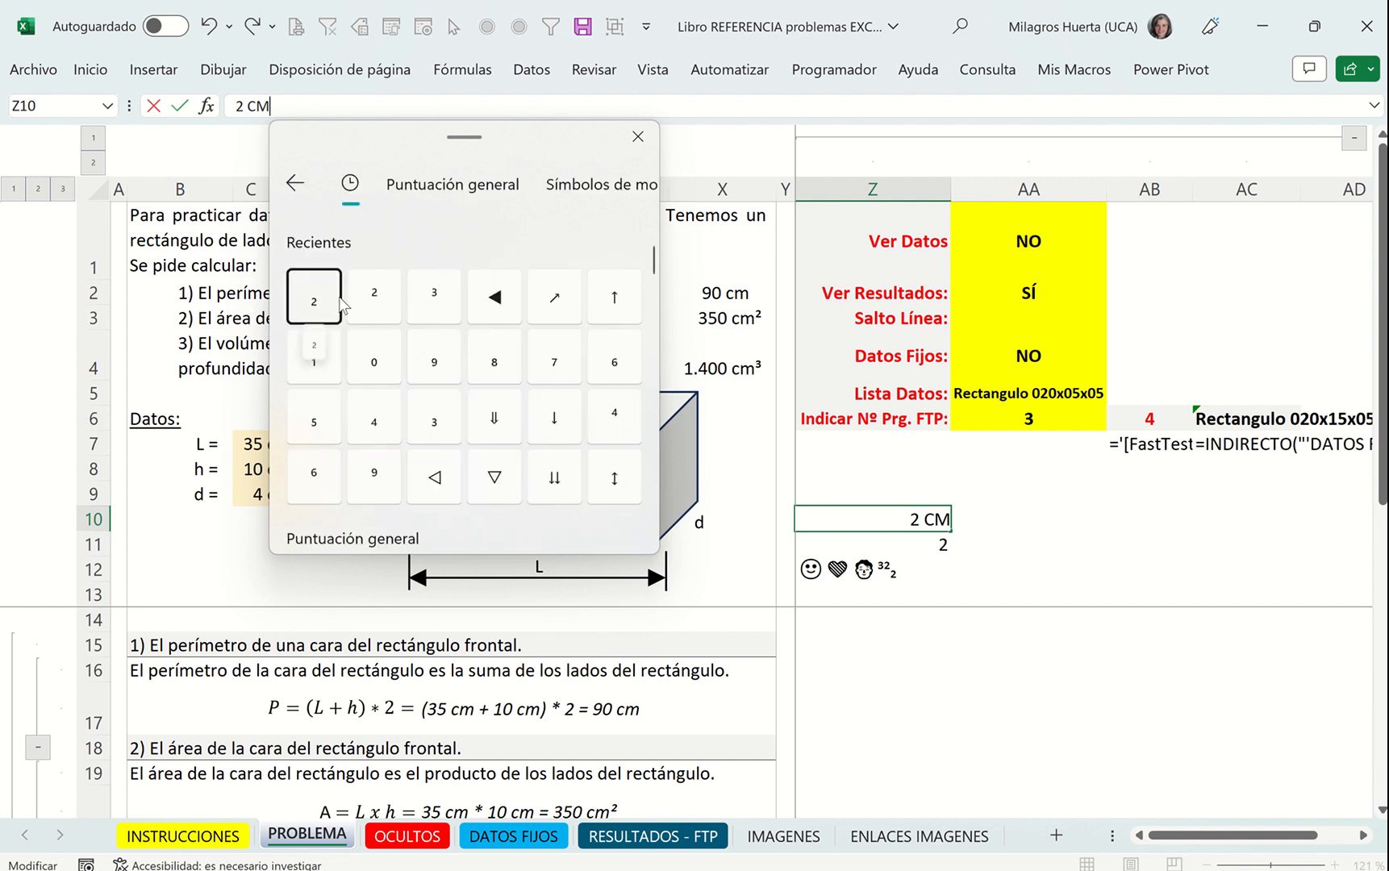
left_click(373, 297)
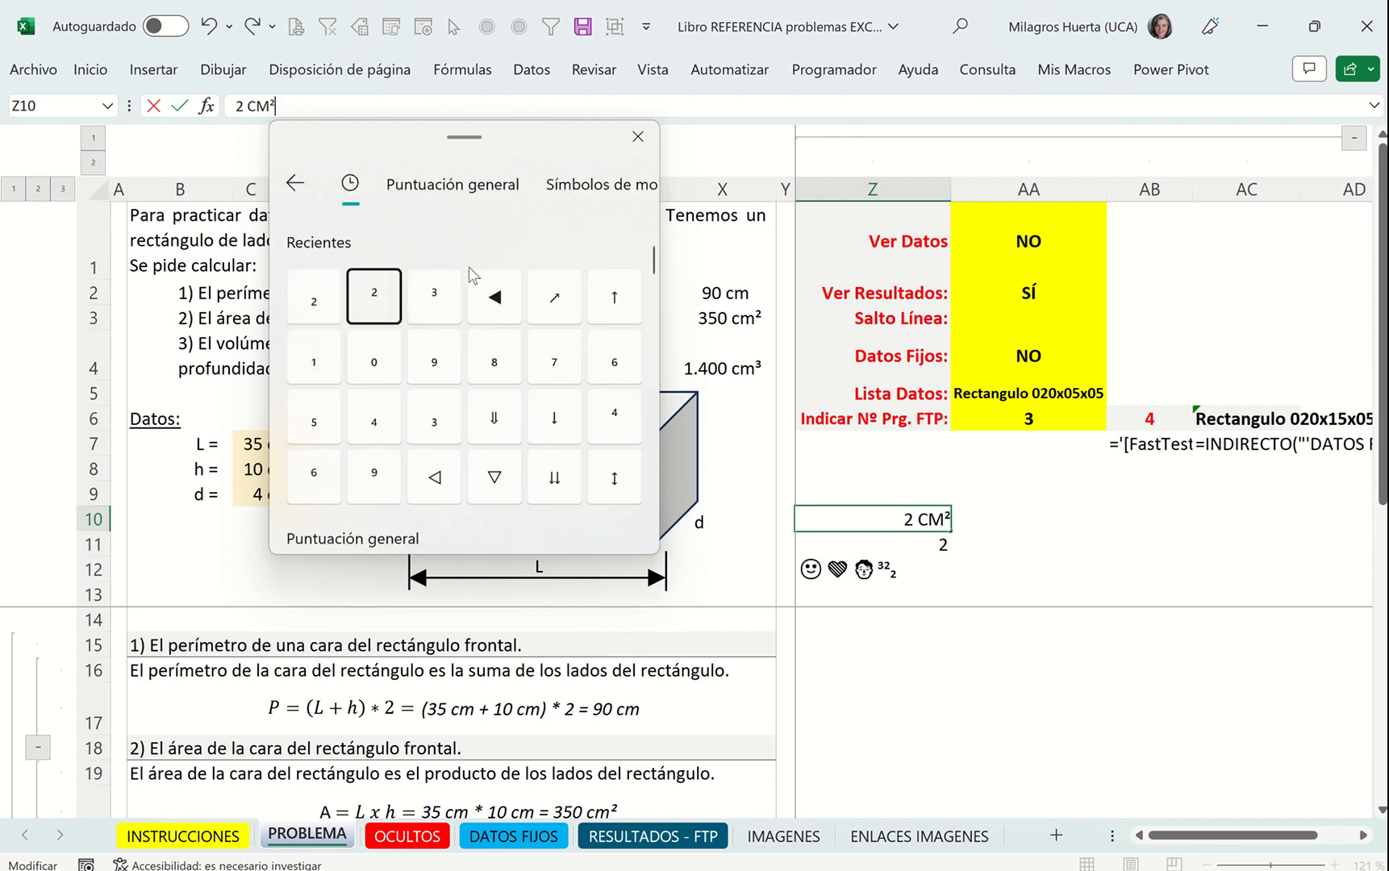
left_click(638, 137)
key("Return")
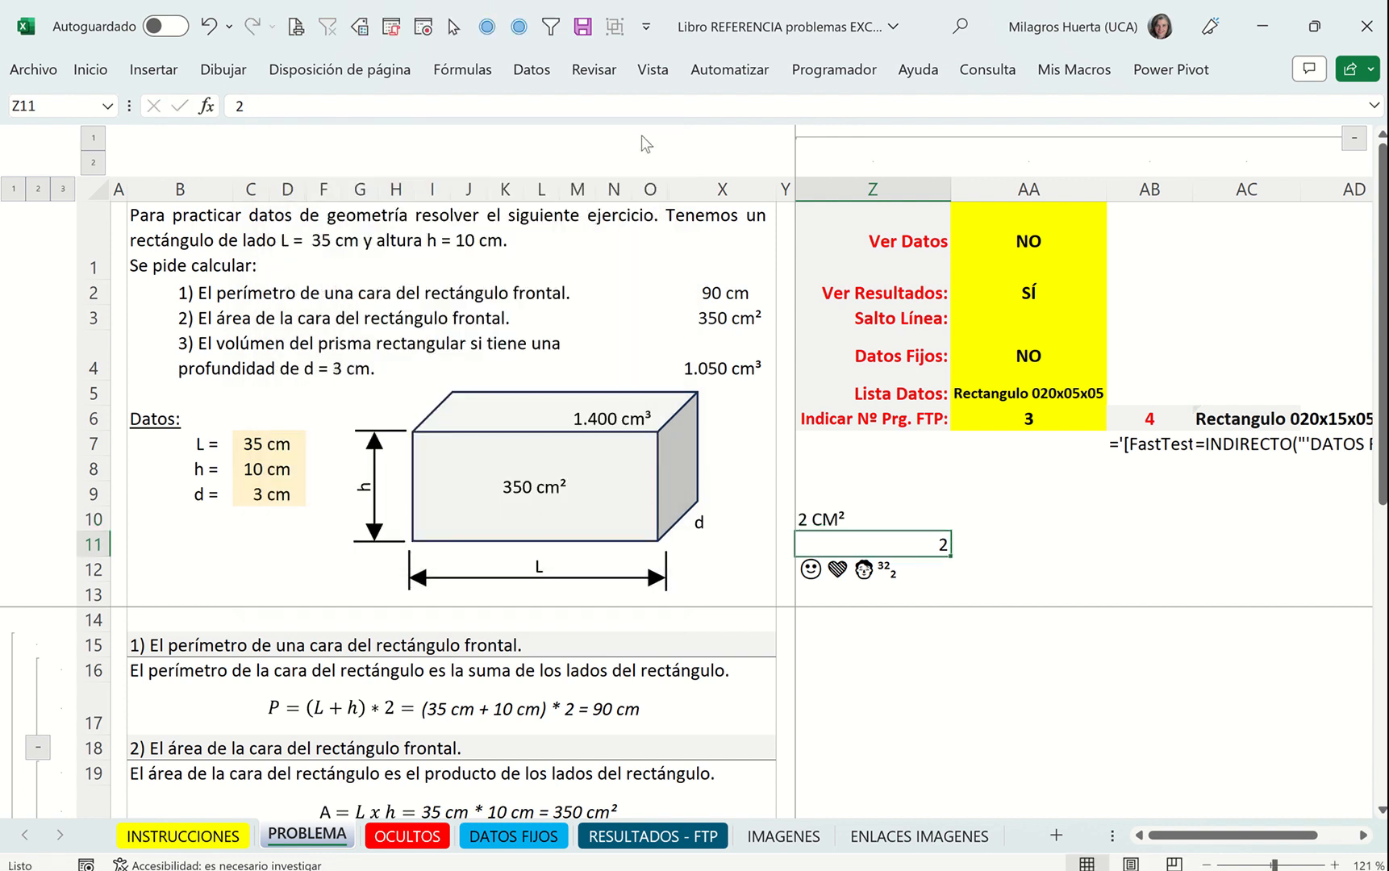
key("Up")
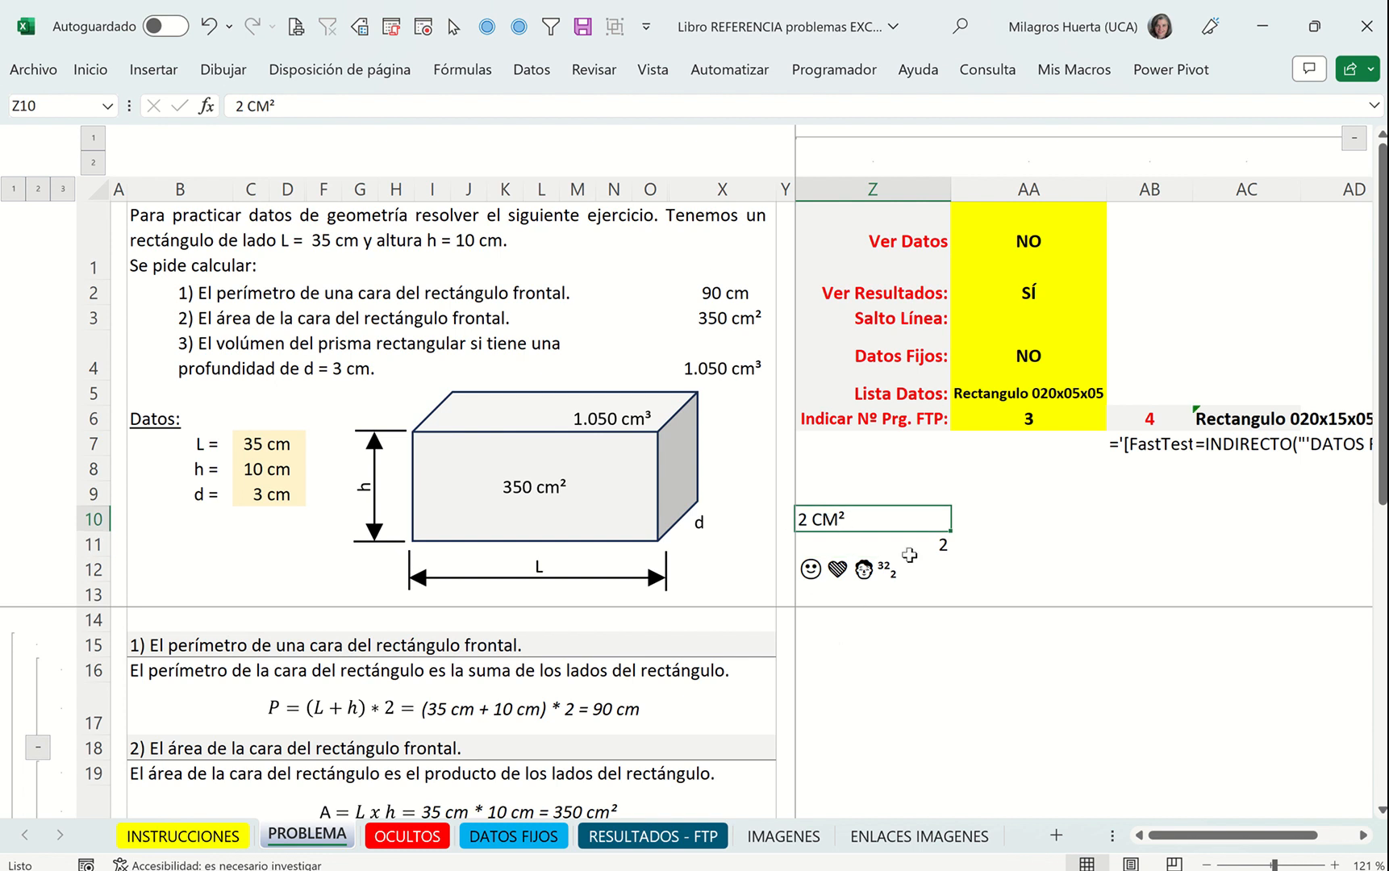
key("shift+Down")
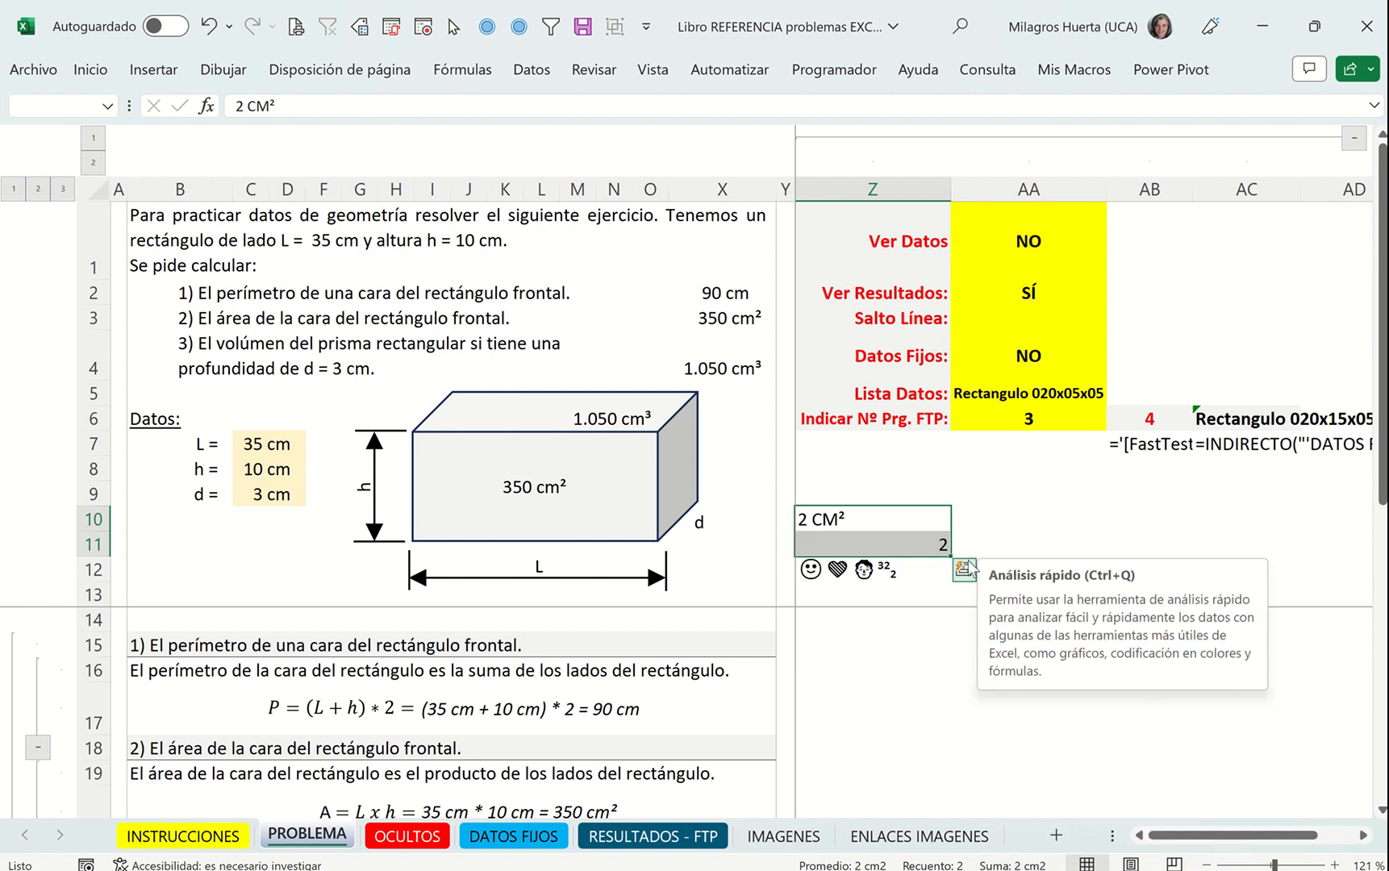
Change the custom number format of cell Z10 to # "cm²", inserting the superscript 2 from the symbol picker
left_click(842, 520)
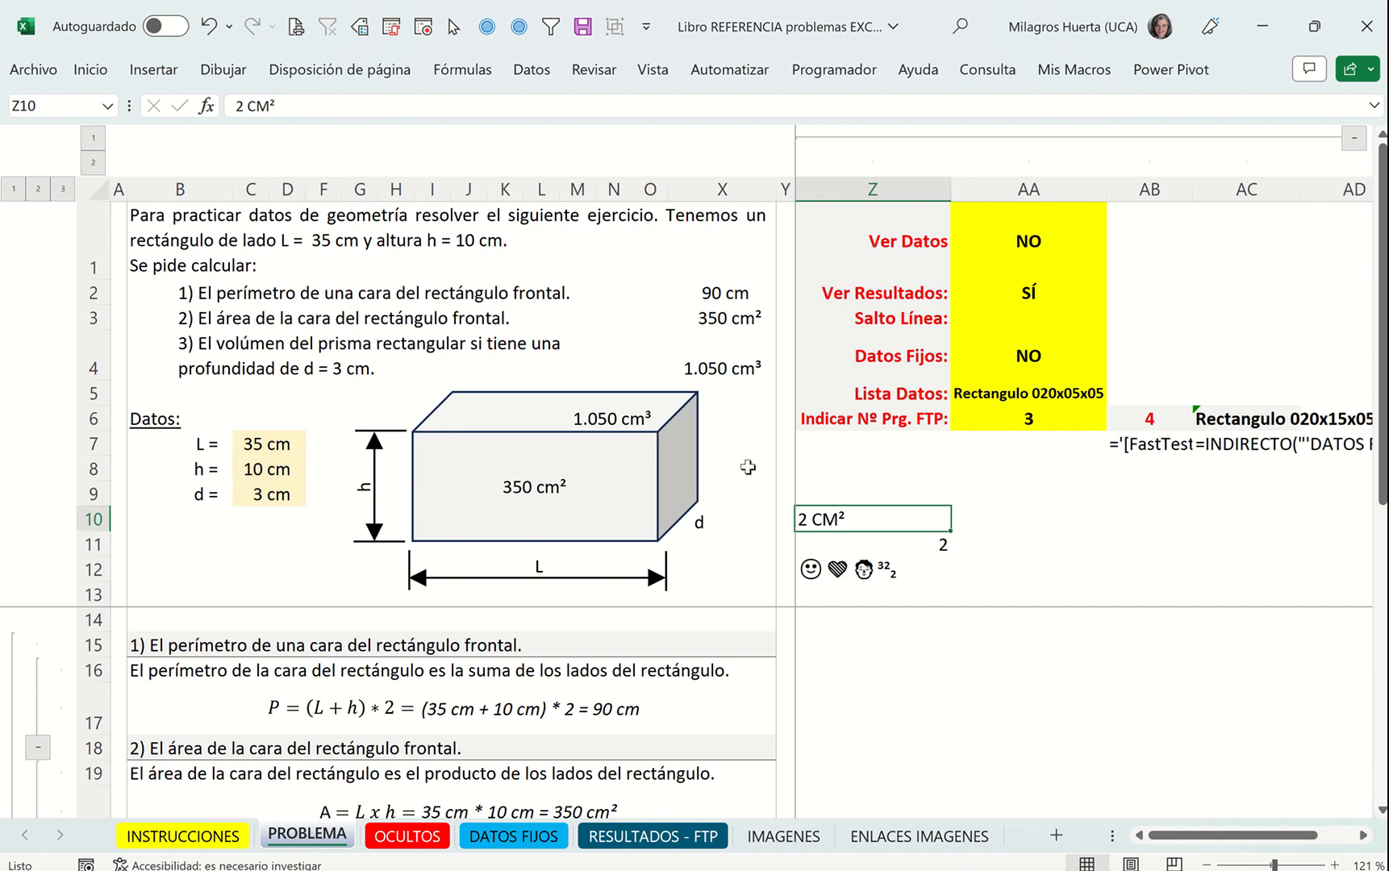
left_click(91, 71)
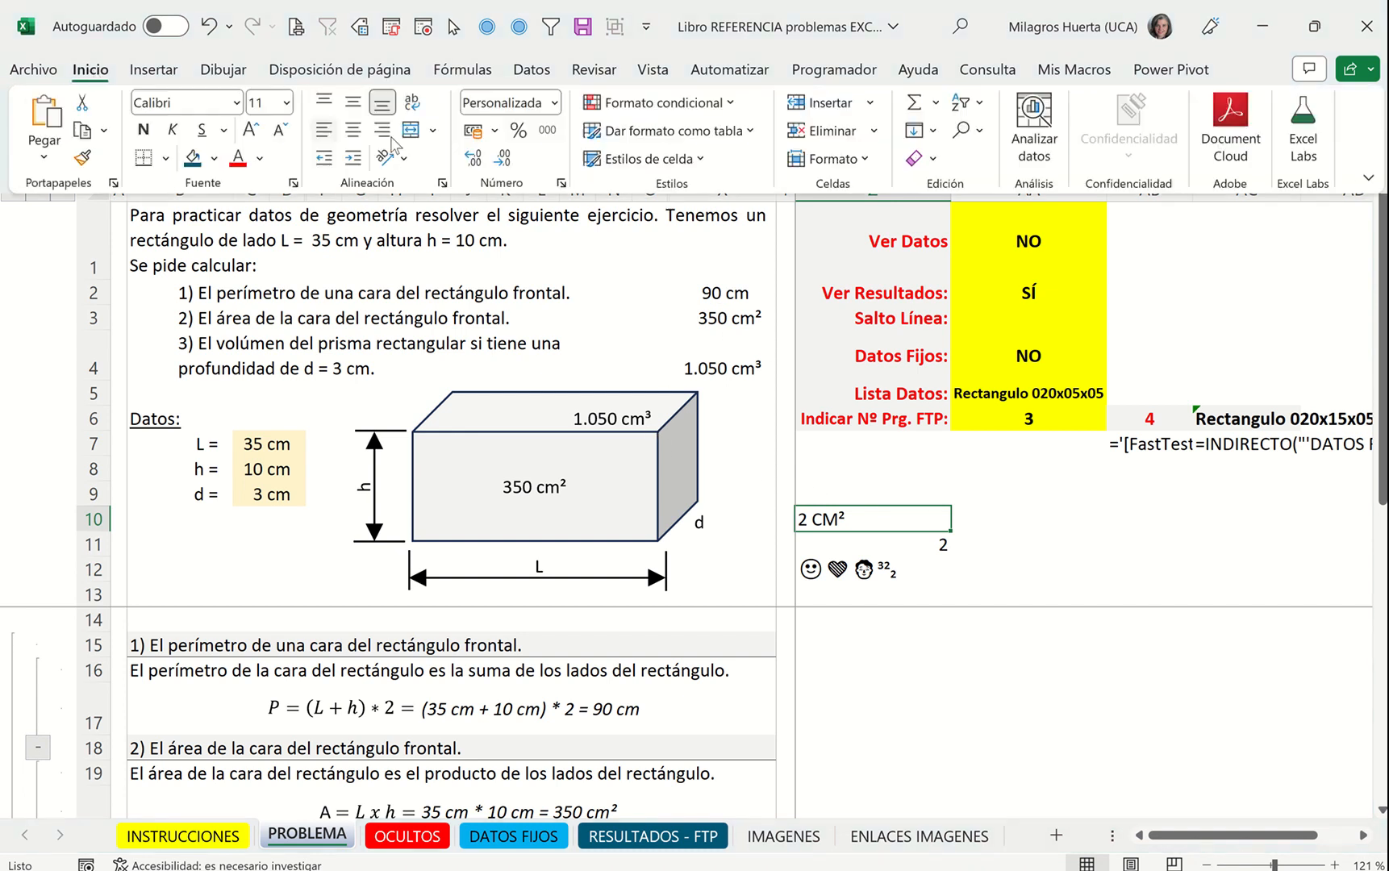
left_click(562, 182)
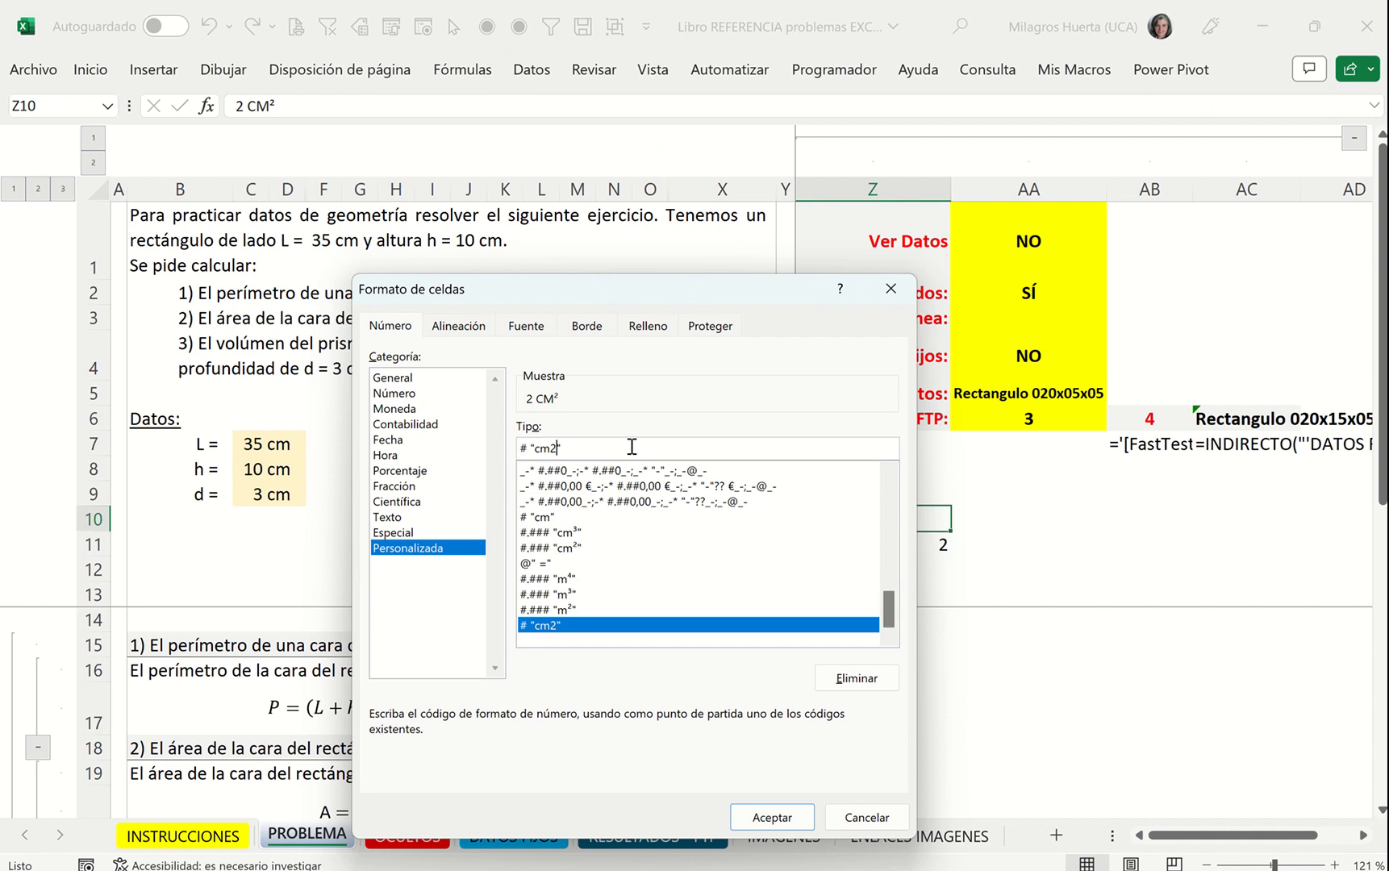
key("BackSpace")
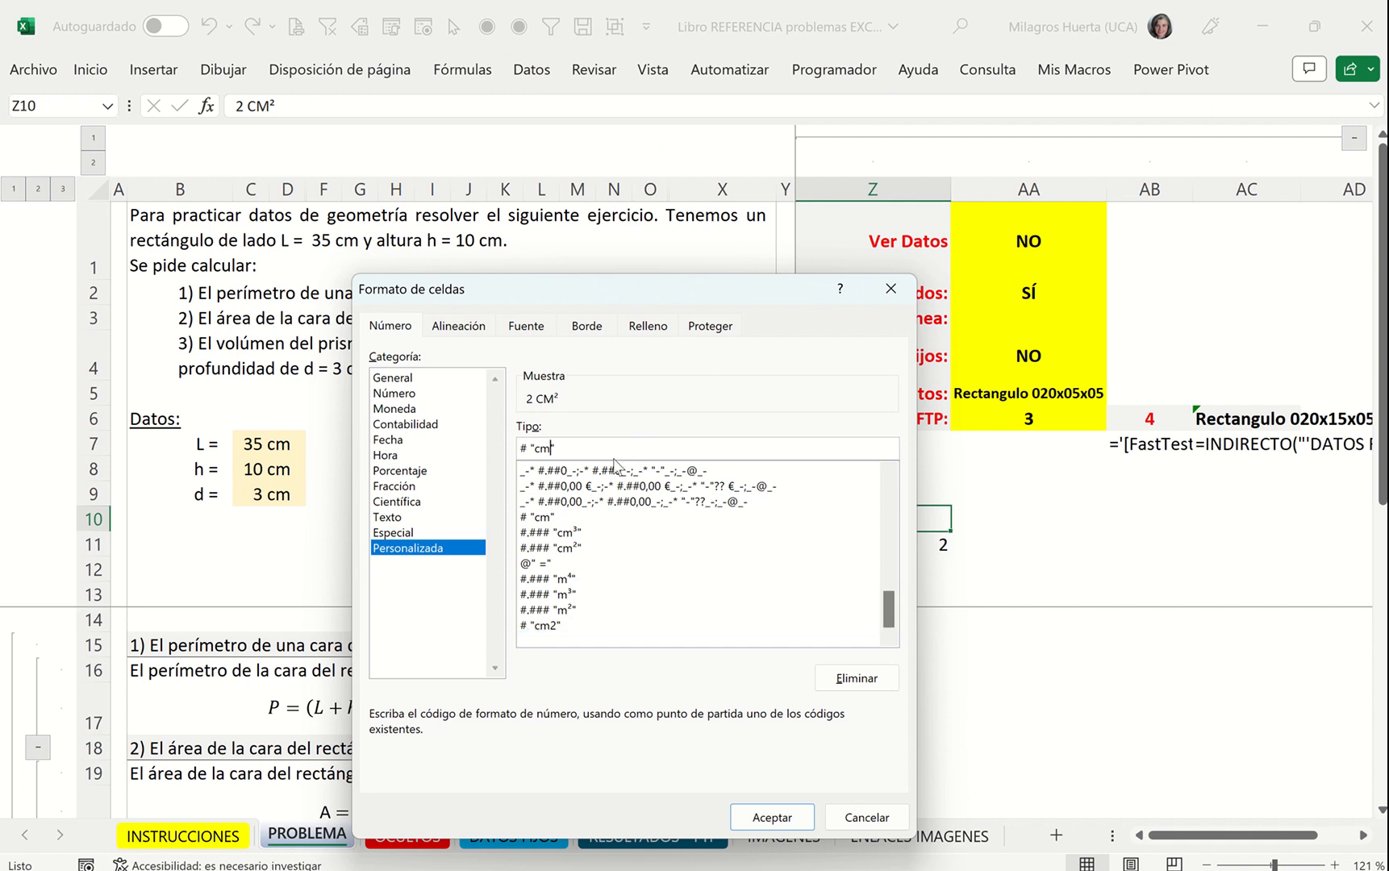
key("super+period")
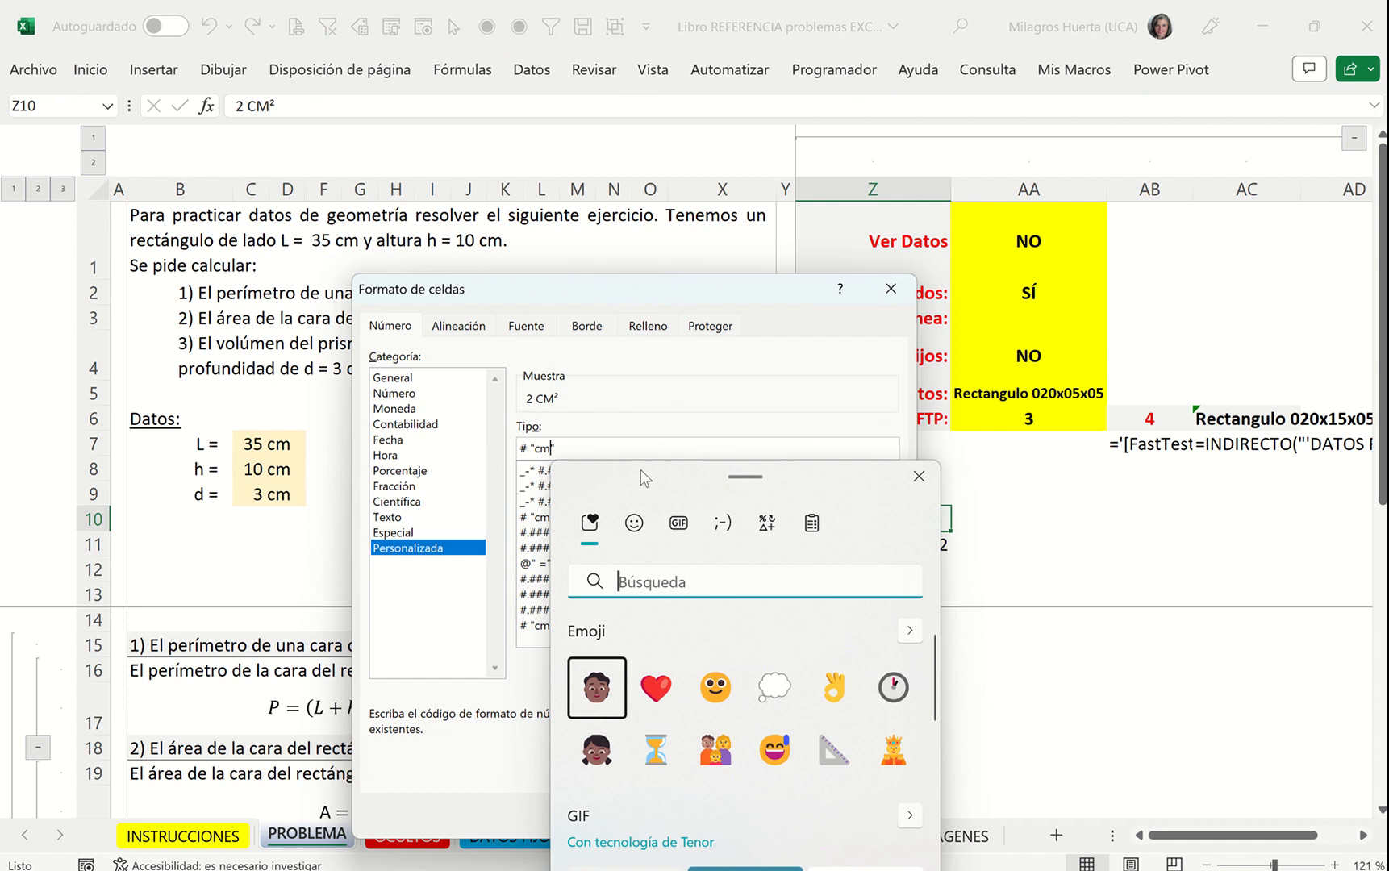
left_click(767, 525)
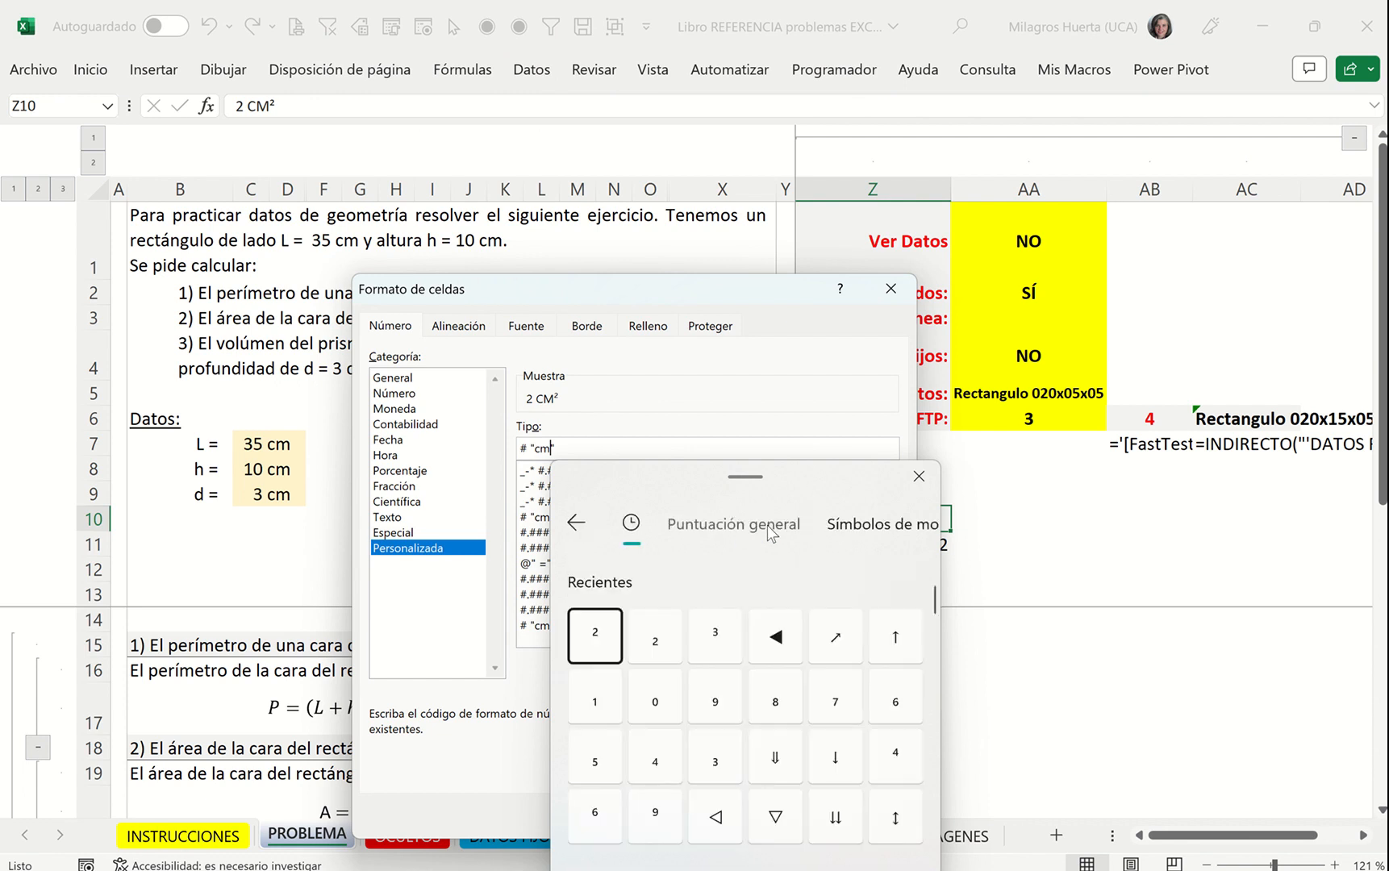
left_click(605, 640)
left_click(918, 477)
left_click(787, 821)
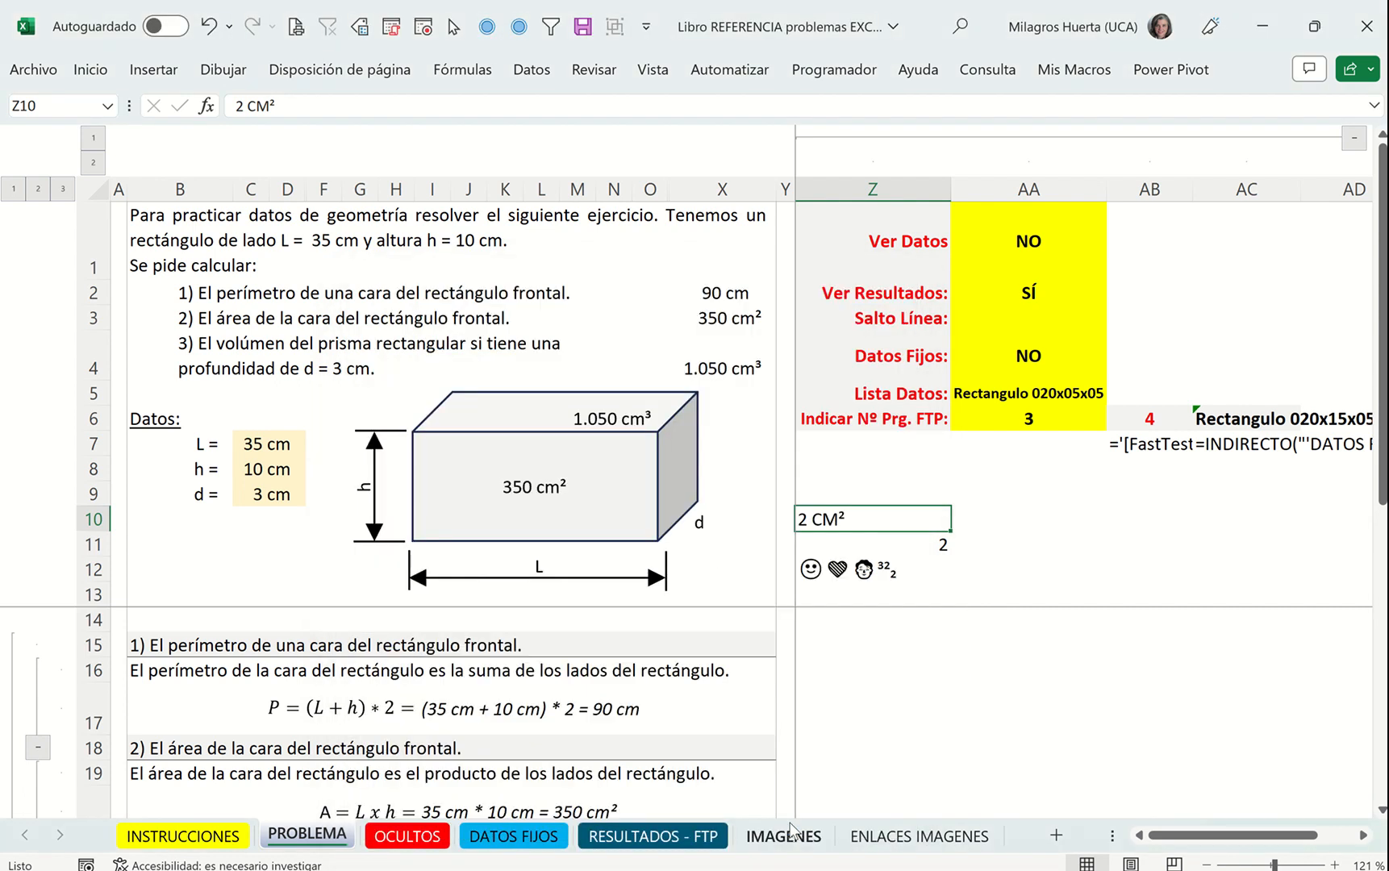
Remove the typed CM² unit from cell Z10 so that it contains only the number 2
key("Return")
key("Up")
left_click(538, 113)
key("BackSpace")
key("BackSpace")
key("BackSpace")
key("BackSpace")
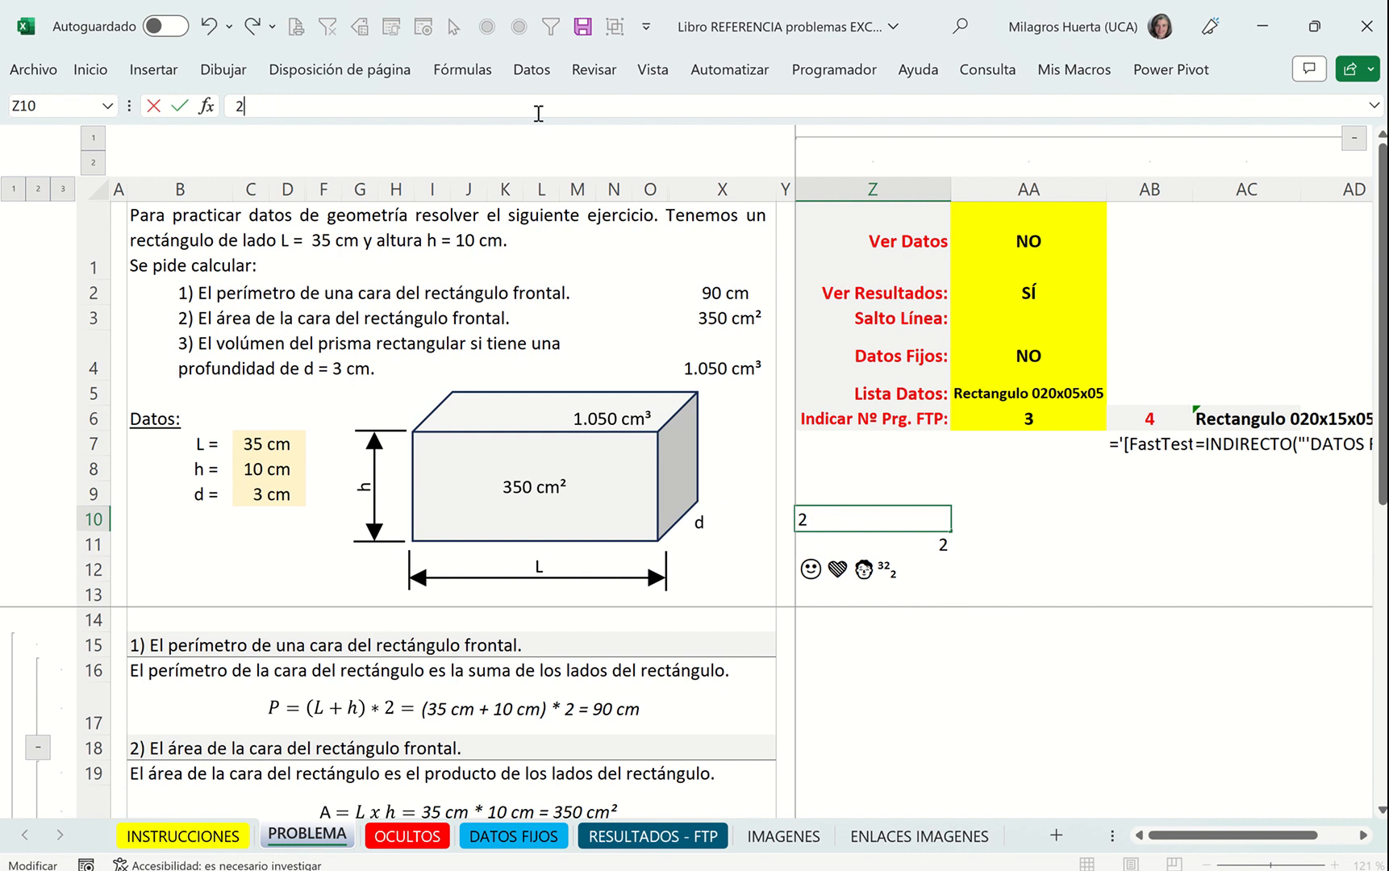
key("Return")
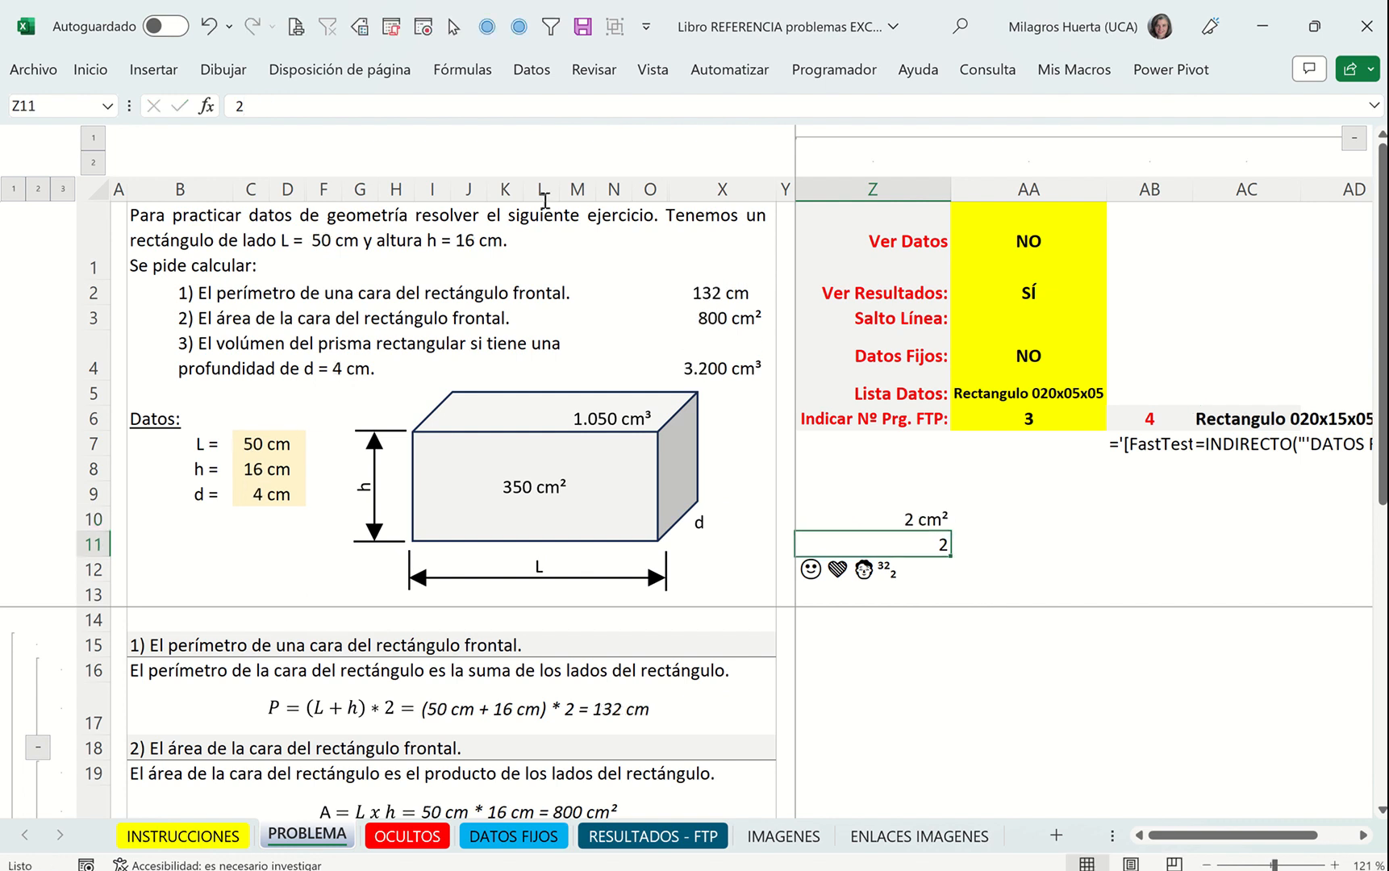
Select Z10:Z11 to check the sum with the cm² number format applied, and return to cell Z10
left_click(929, 520)
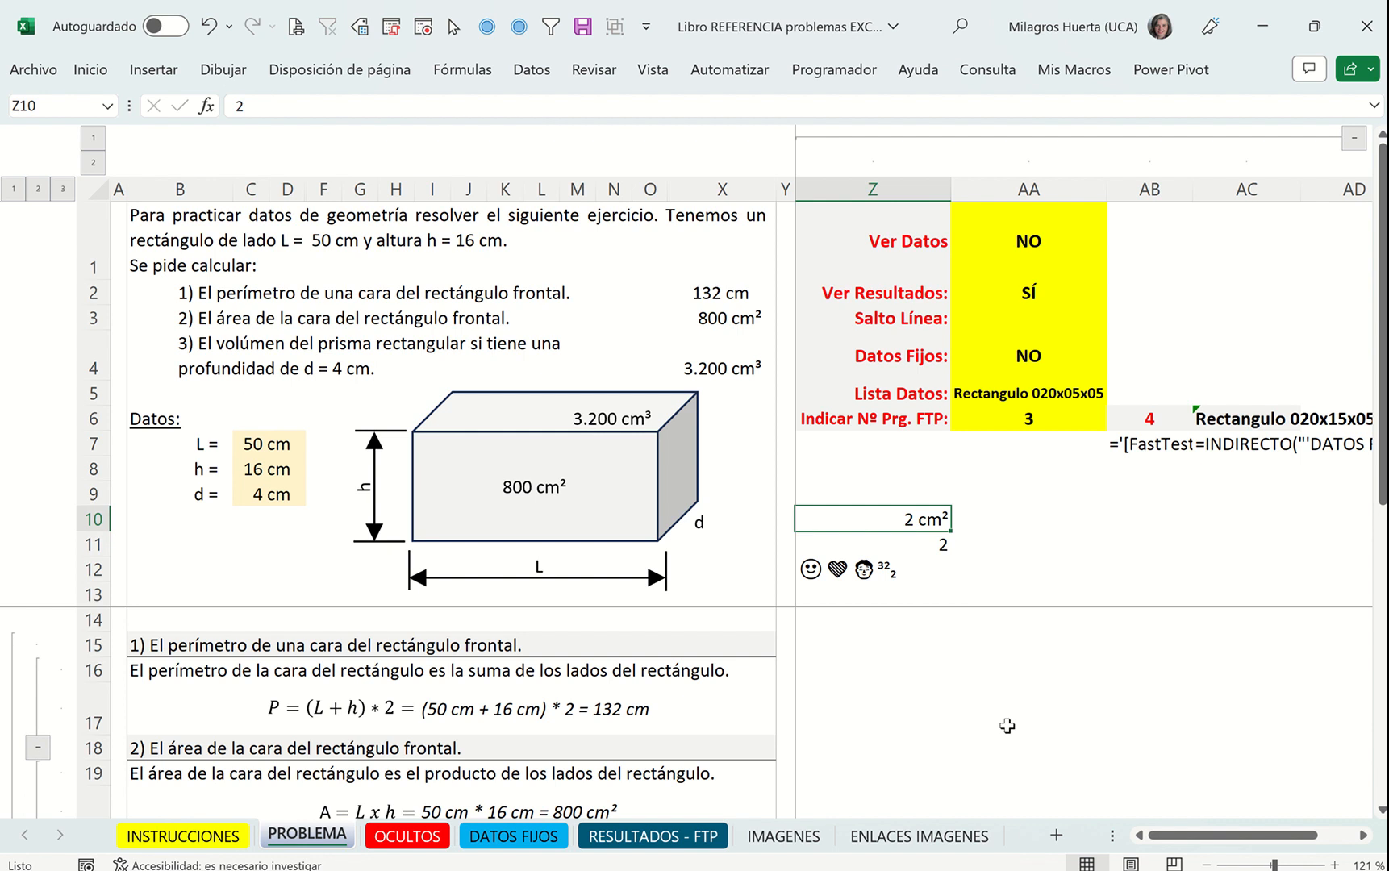
key("shift+Down")
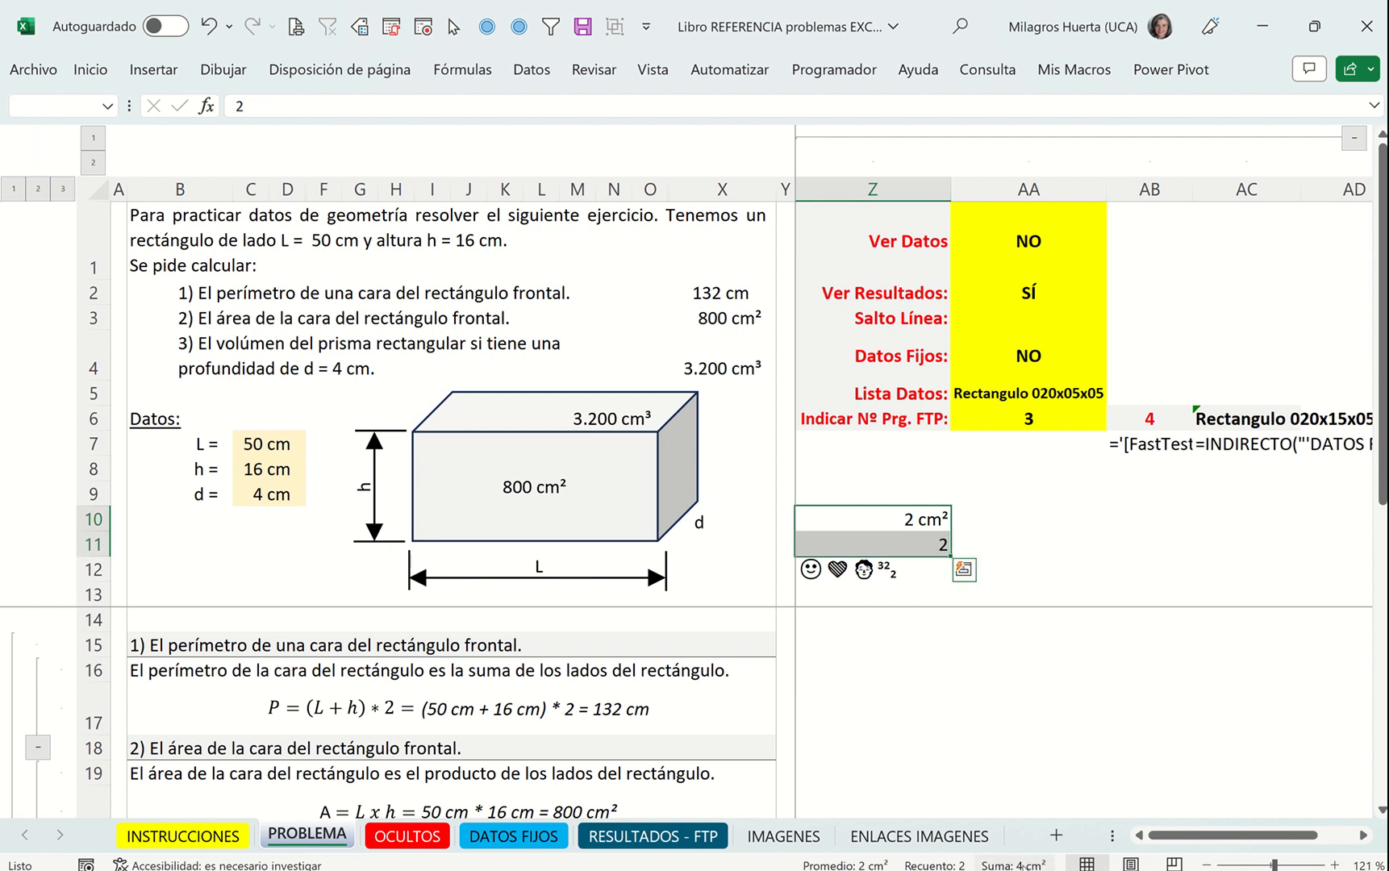
left_click(915, 521)
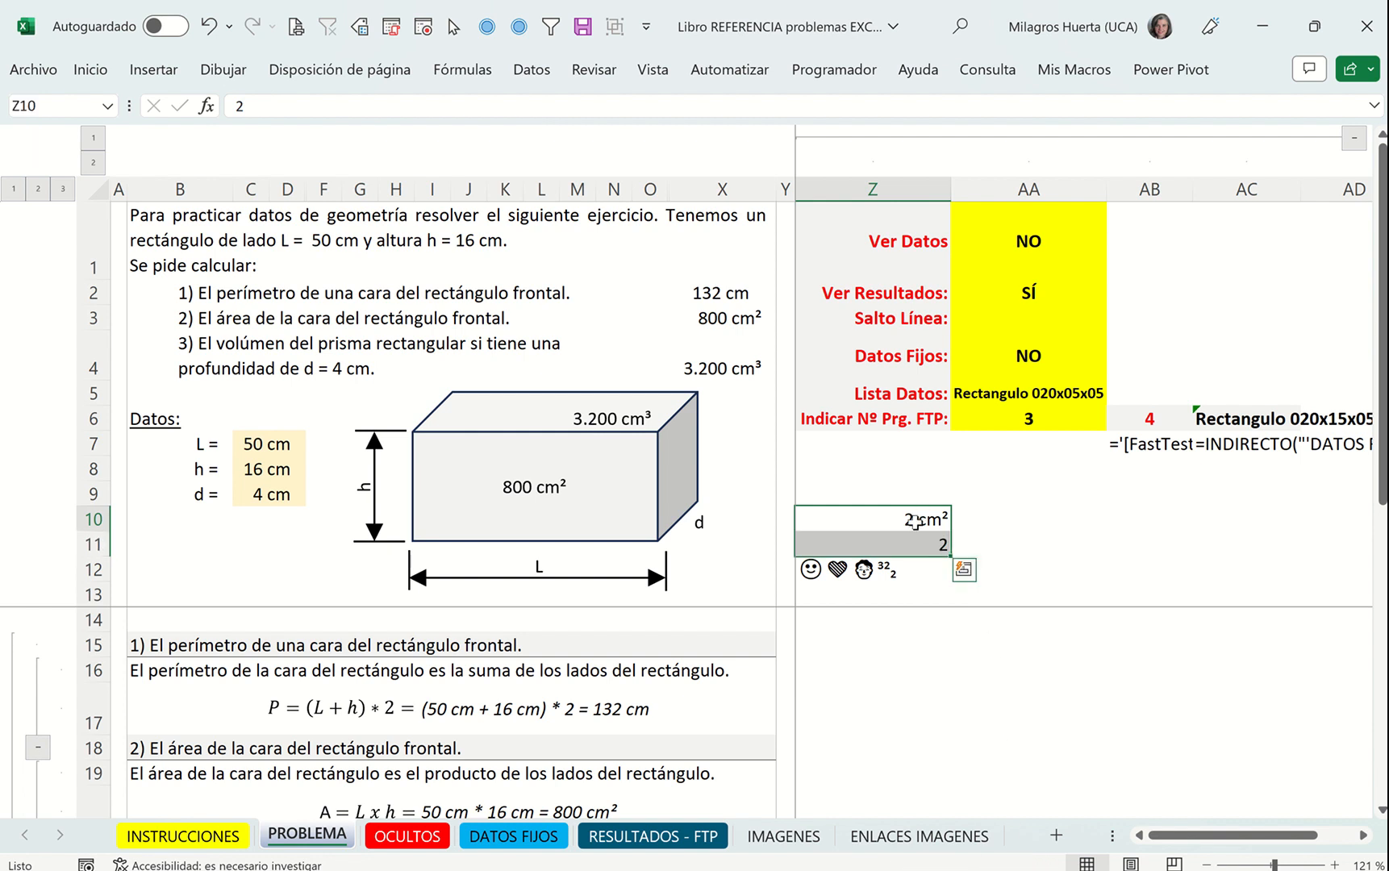
left_click(916, 521)
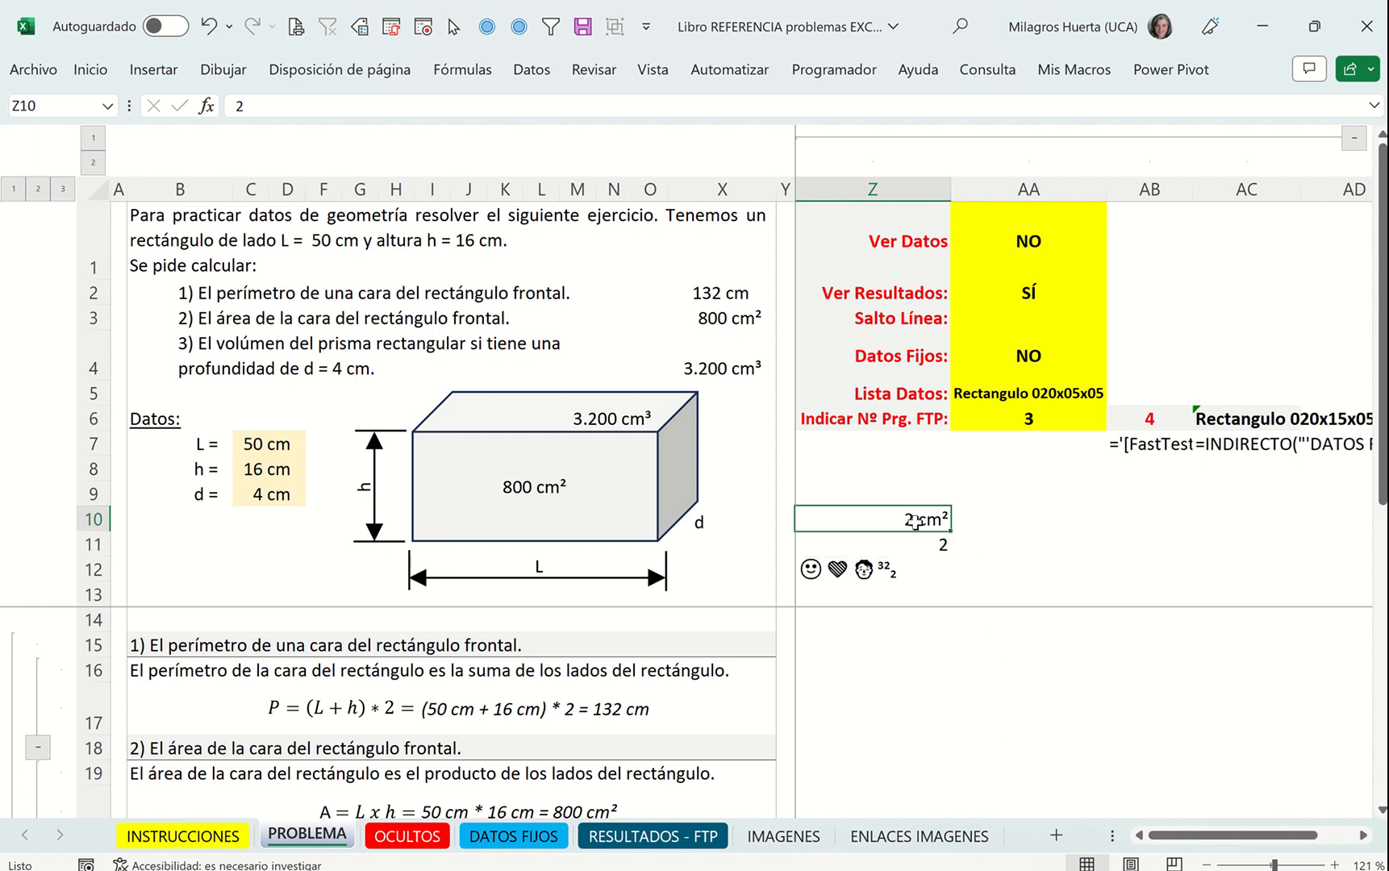
Review the formulas in the area, volume and perimeter result cells, and the symbols in cell Z12
left_click(702, 323)
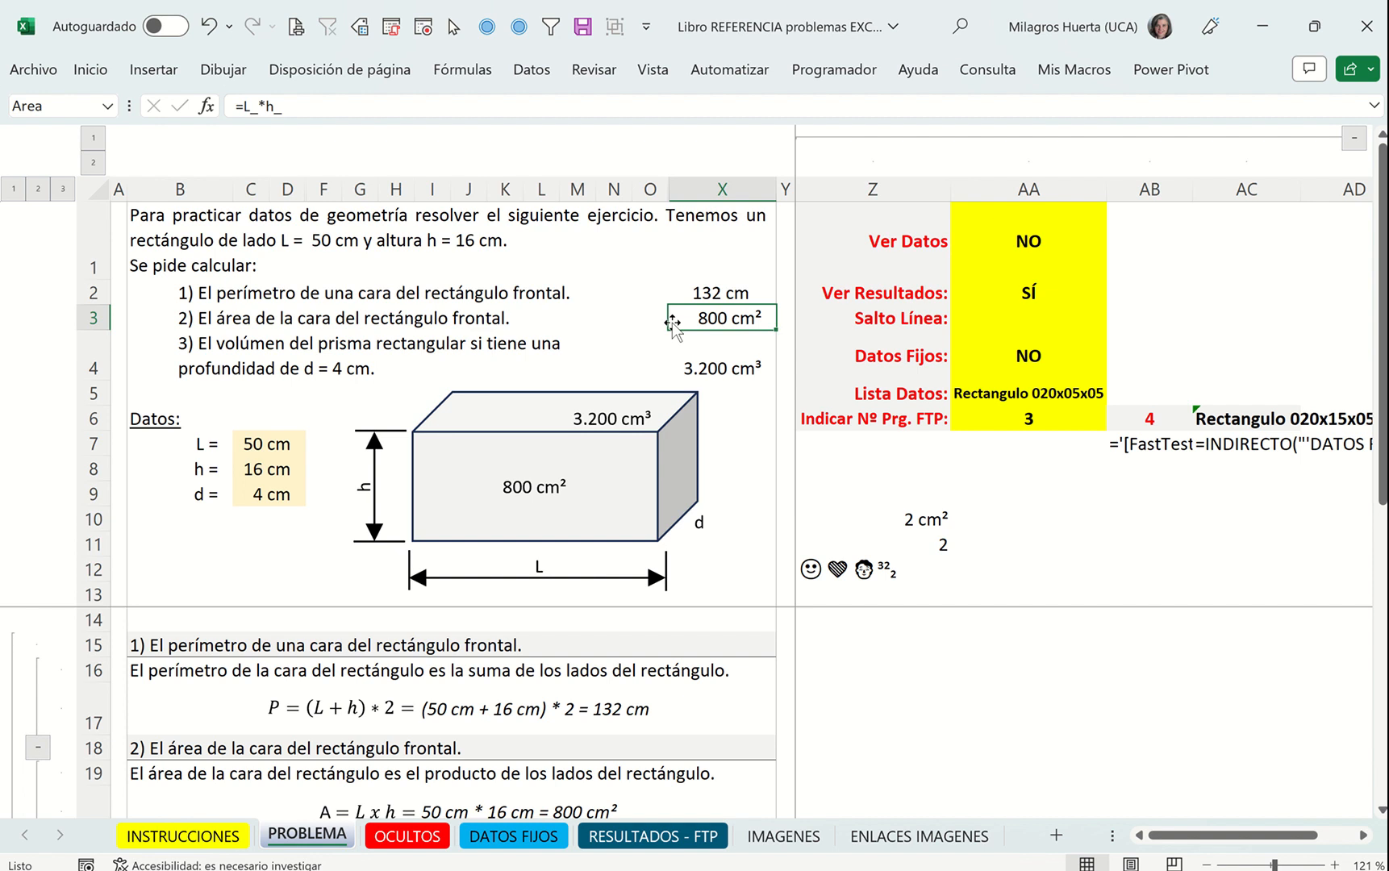
left_click(712, 372)
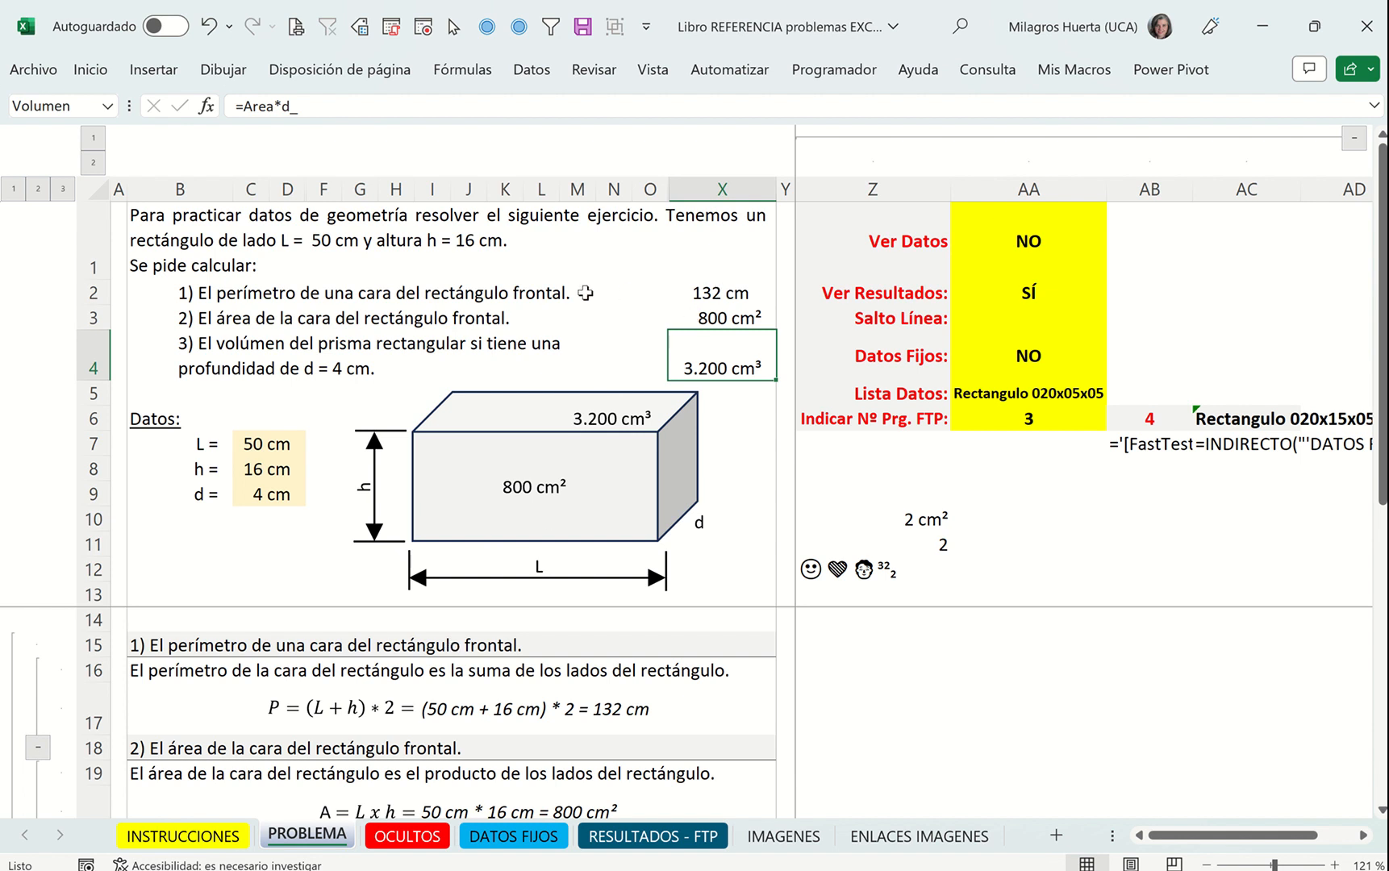
left_click(717, 290)
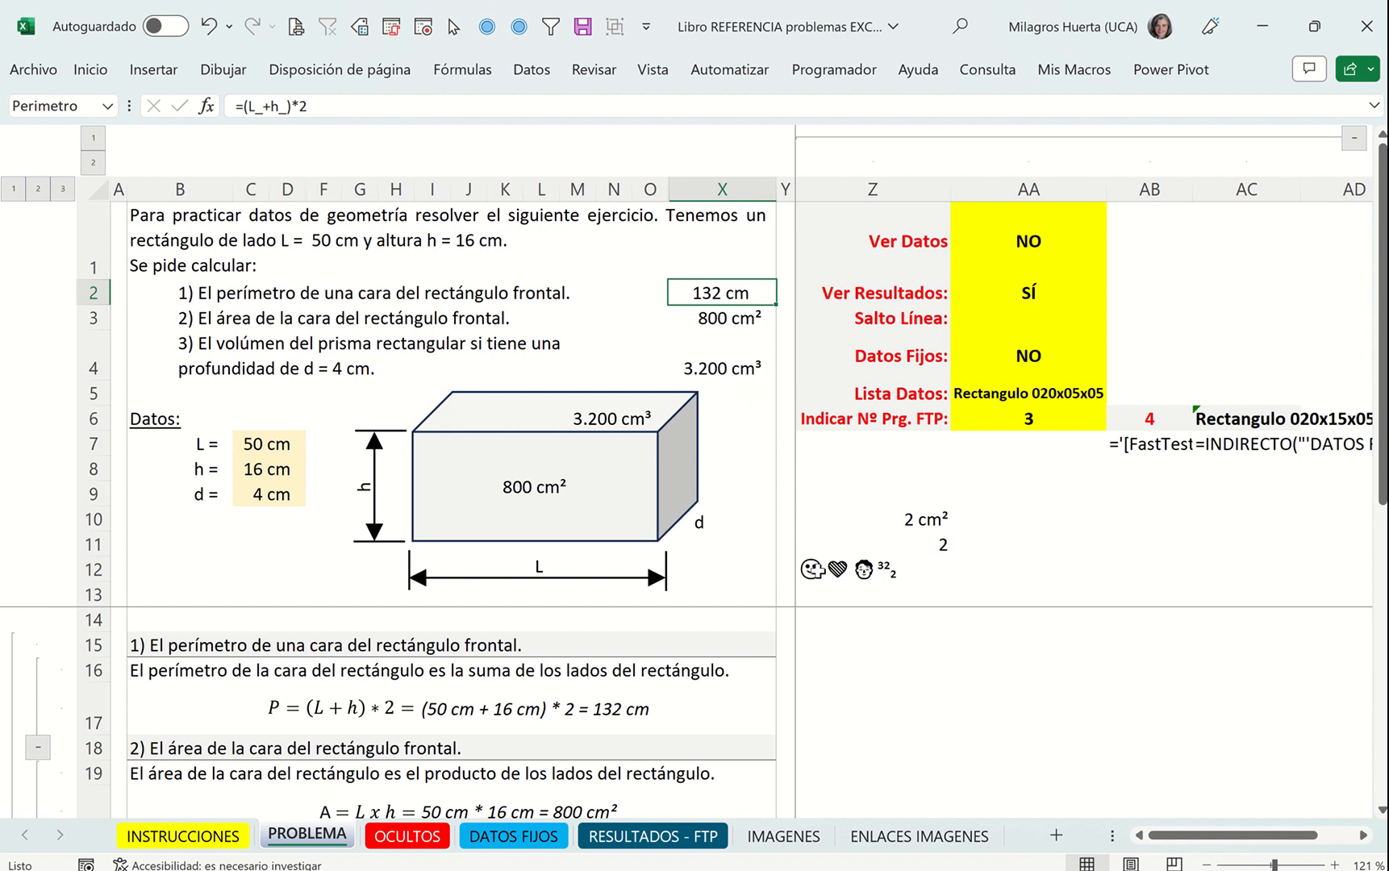
left_click(813, 568)
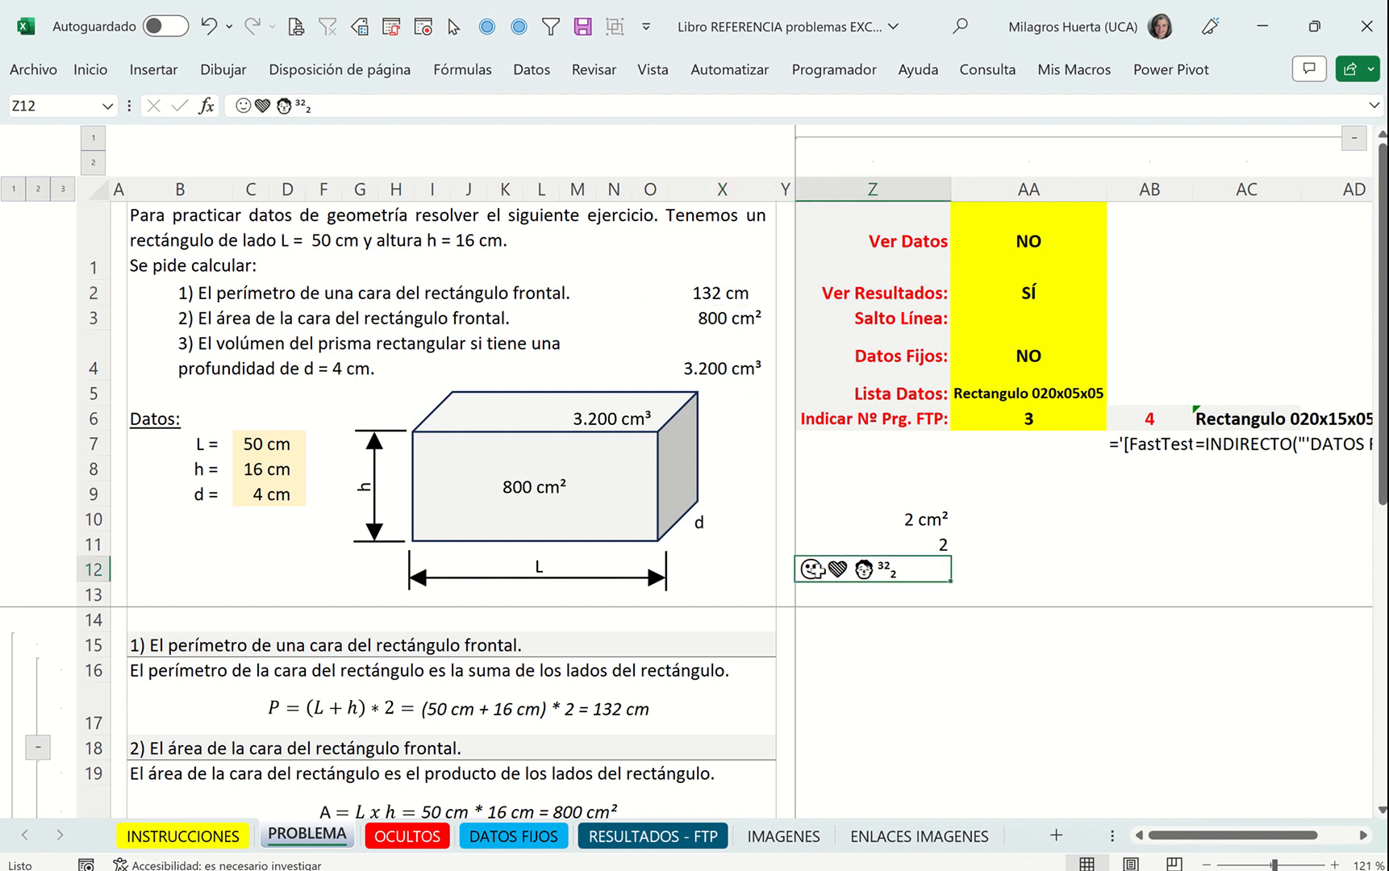
Check the formulas in the area and volume result cells, and recalculate the sheet several times to generate new rectangle data
left_click(708, 322)
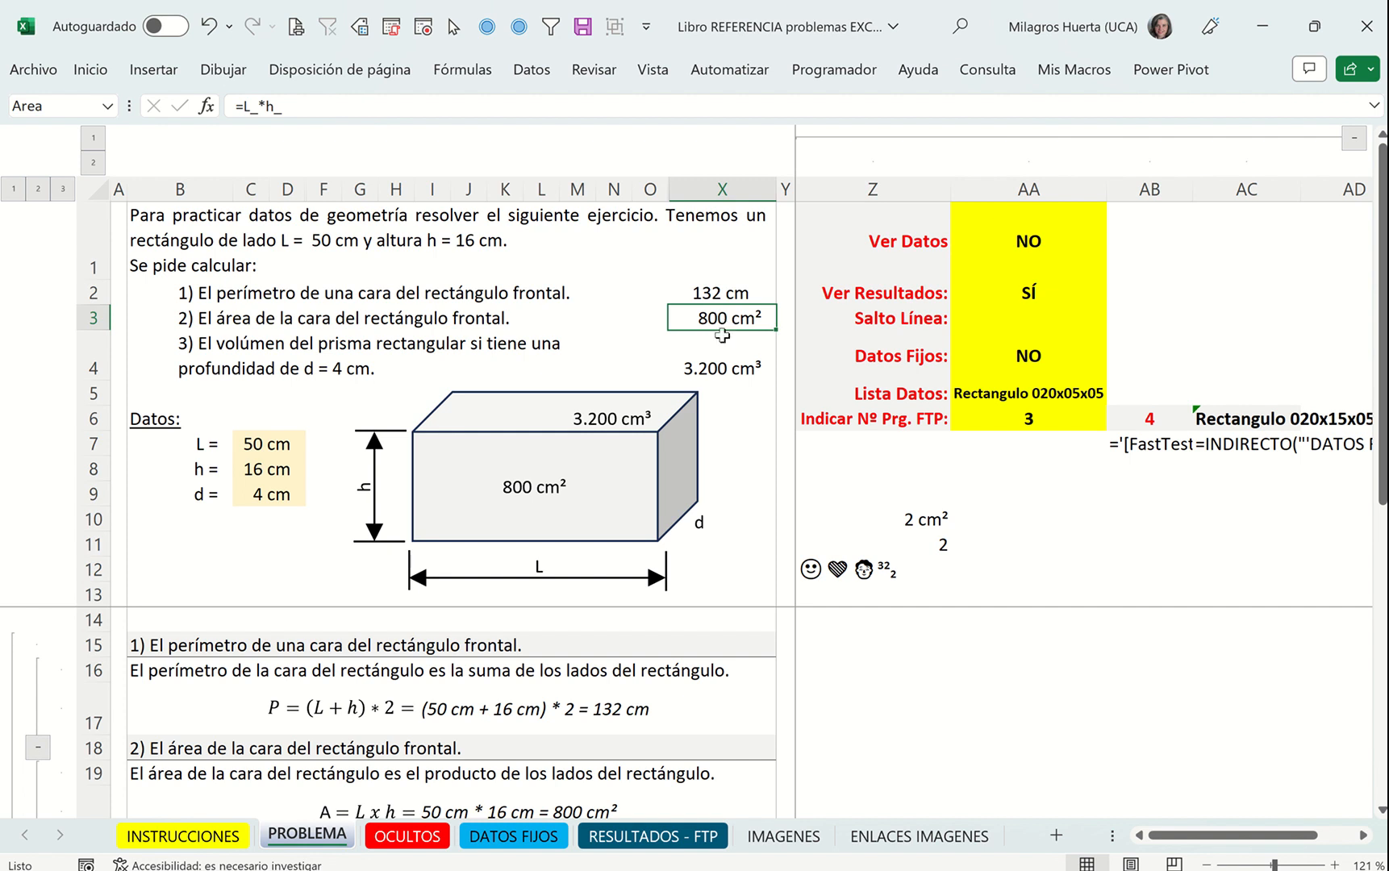
left_click(715, 371)
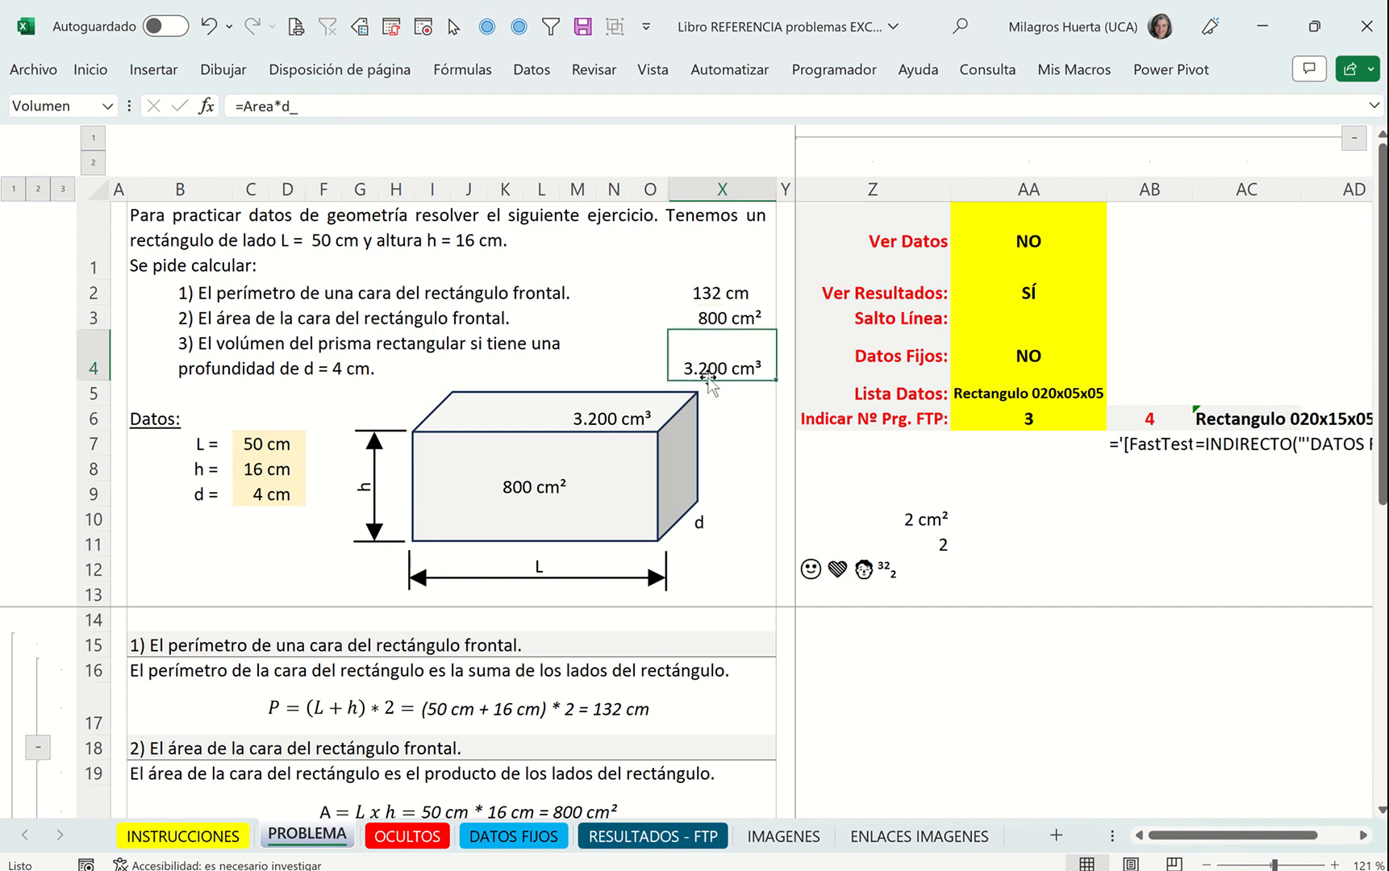
left_click(708, 322)
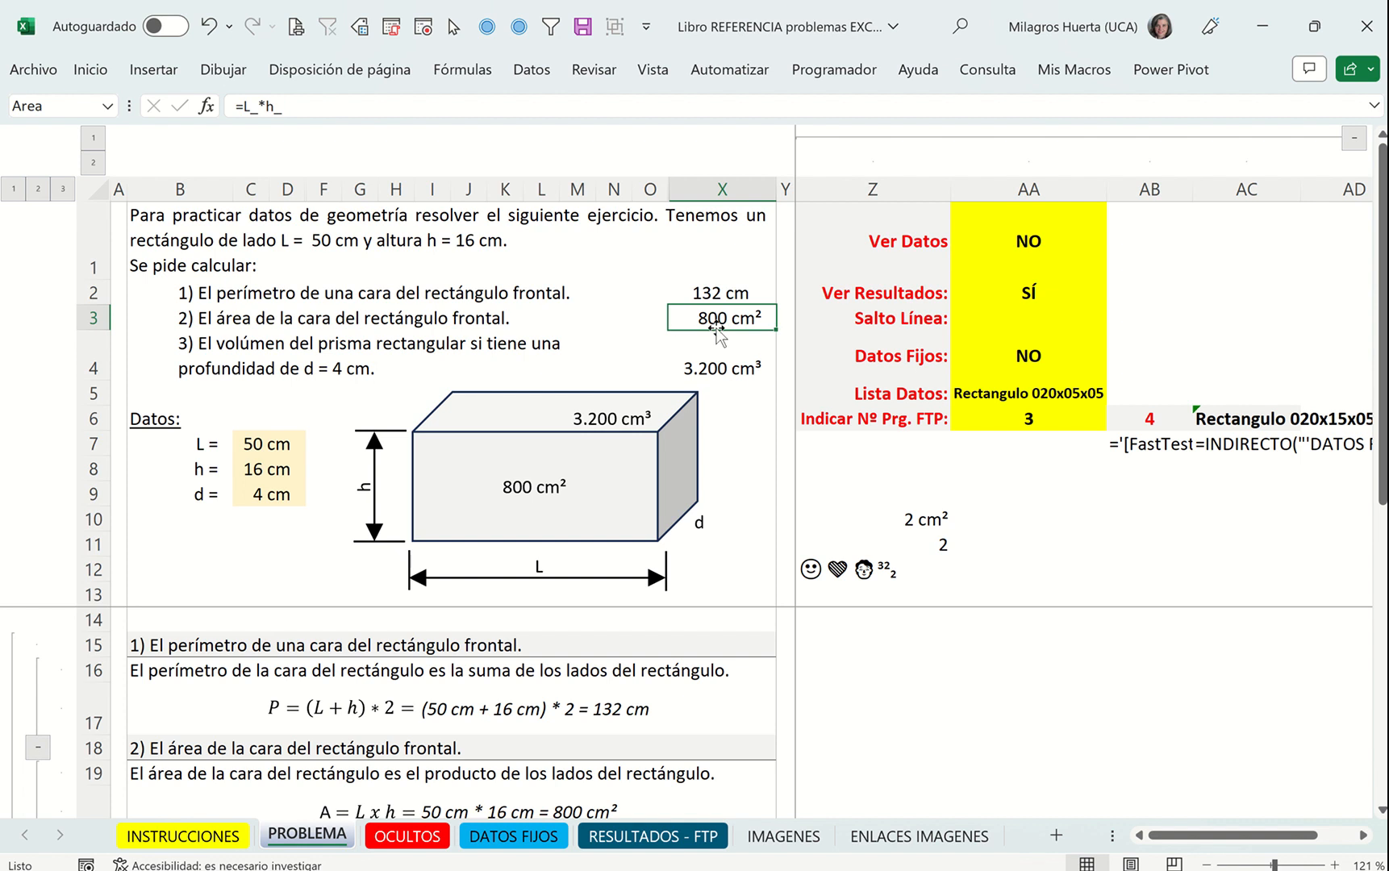
key("F9")
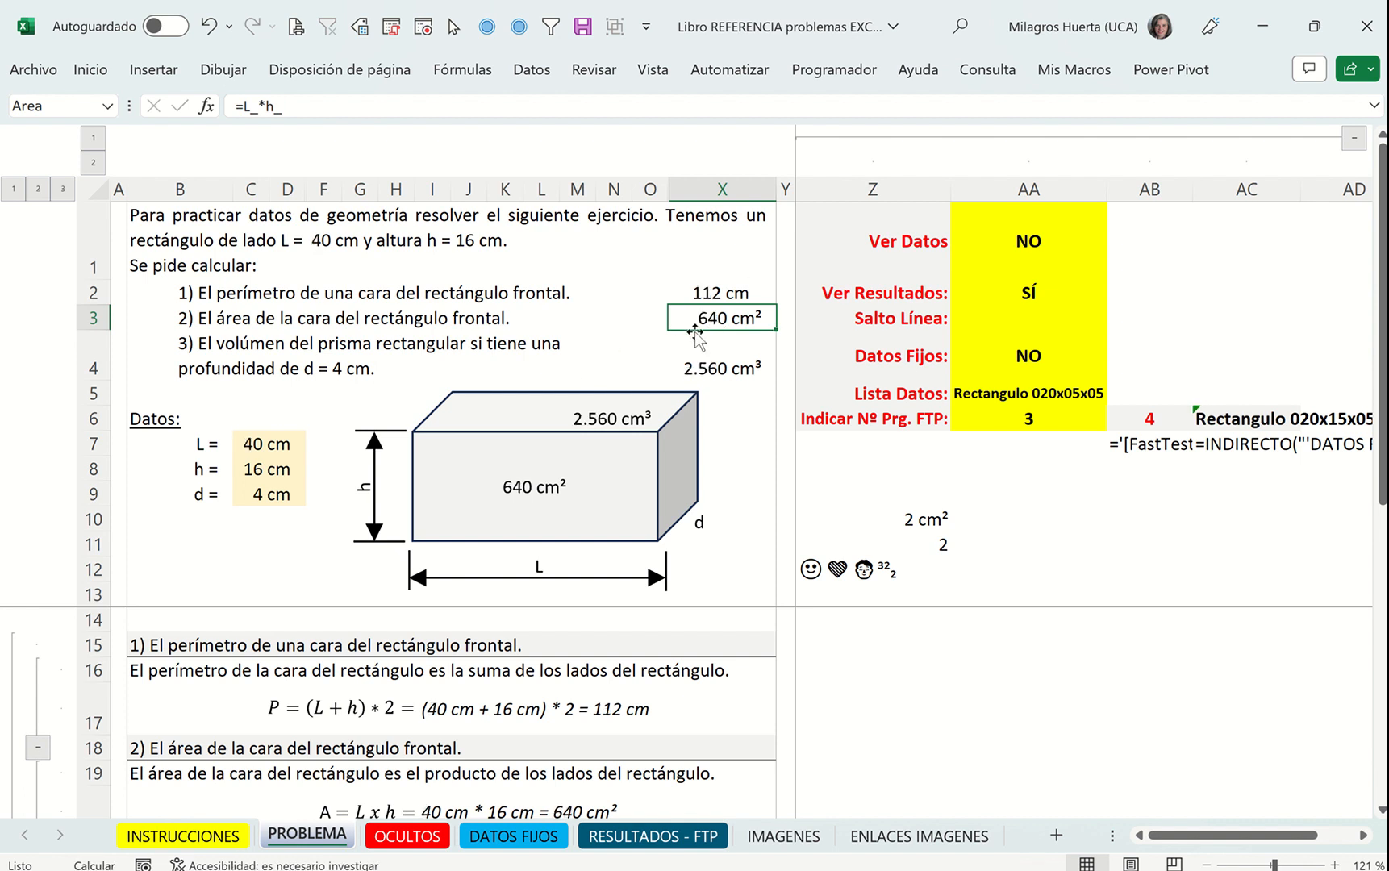
key("F9")
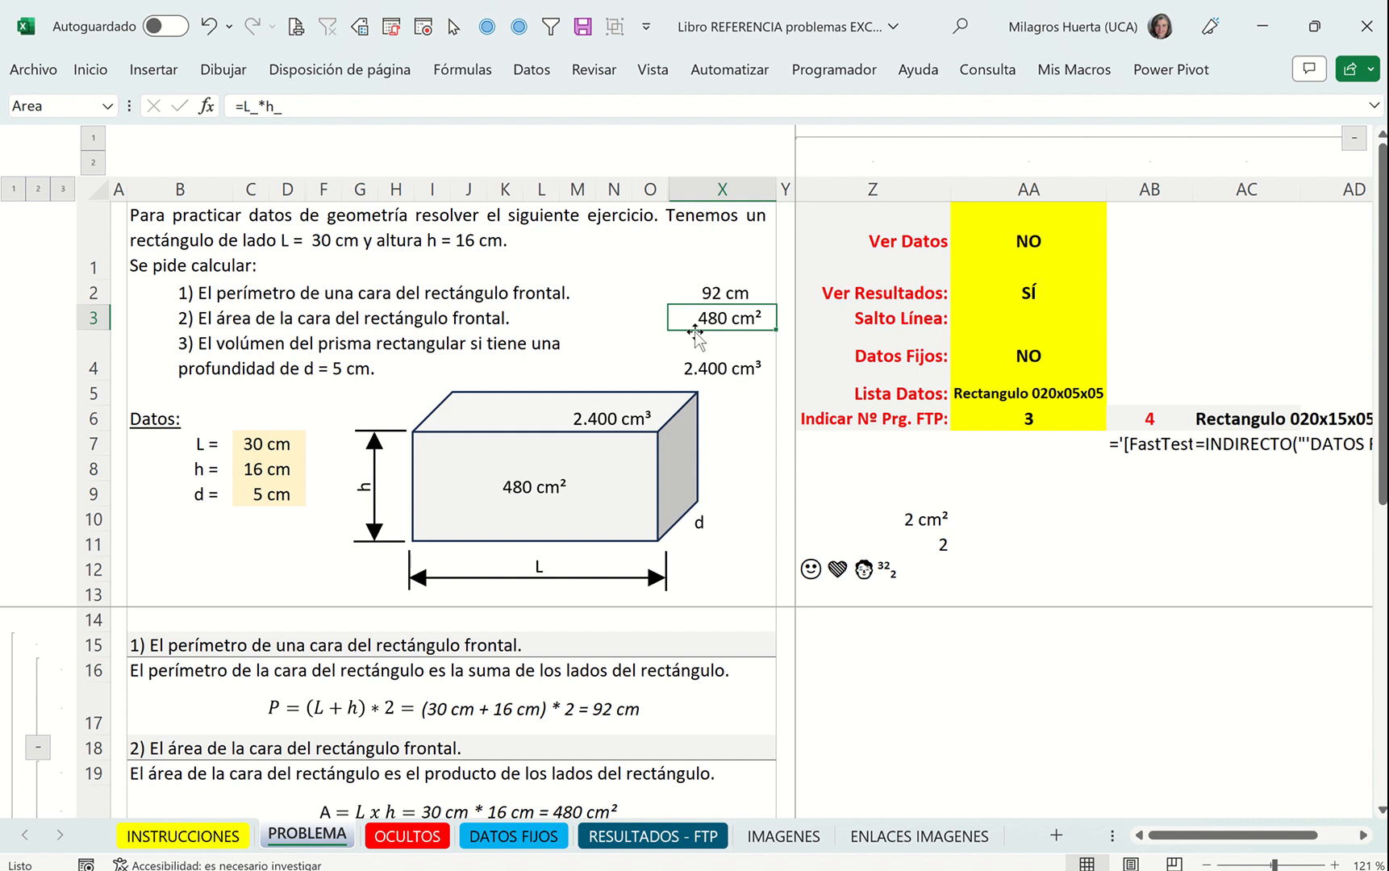
key("F9")
Enter 1200 in the area cell X3 to test its cm² format with a thousands value, and undo the entry
type("1200")
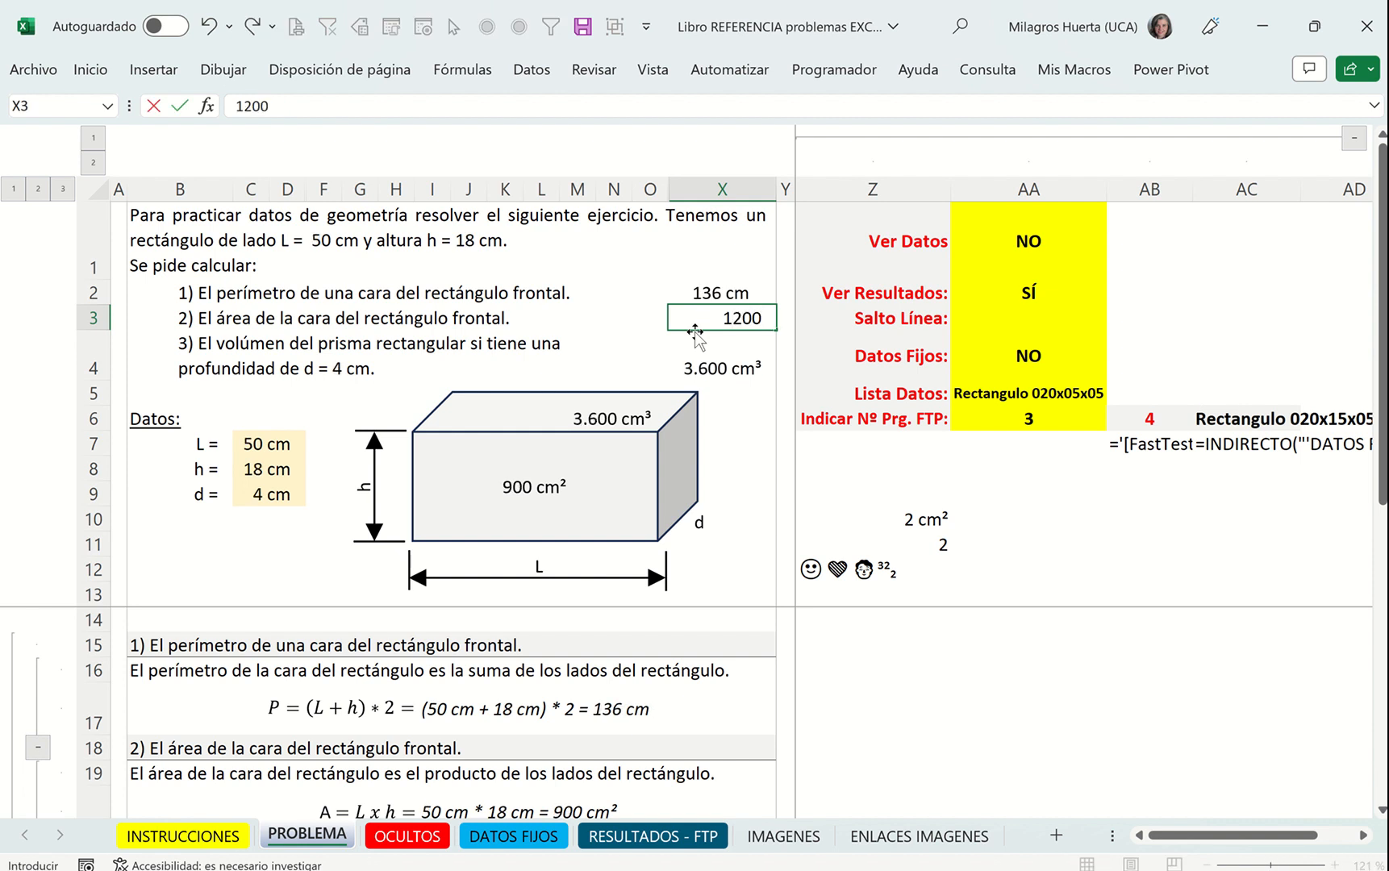
key("Return")
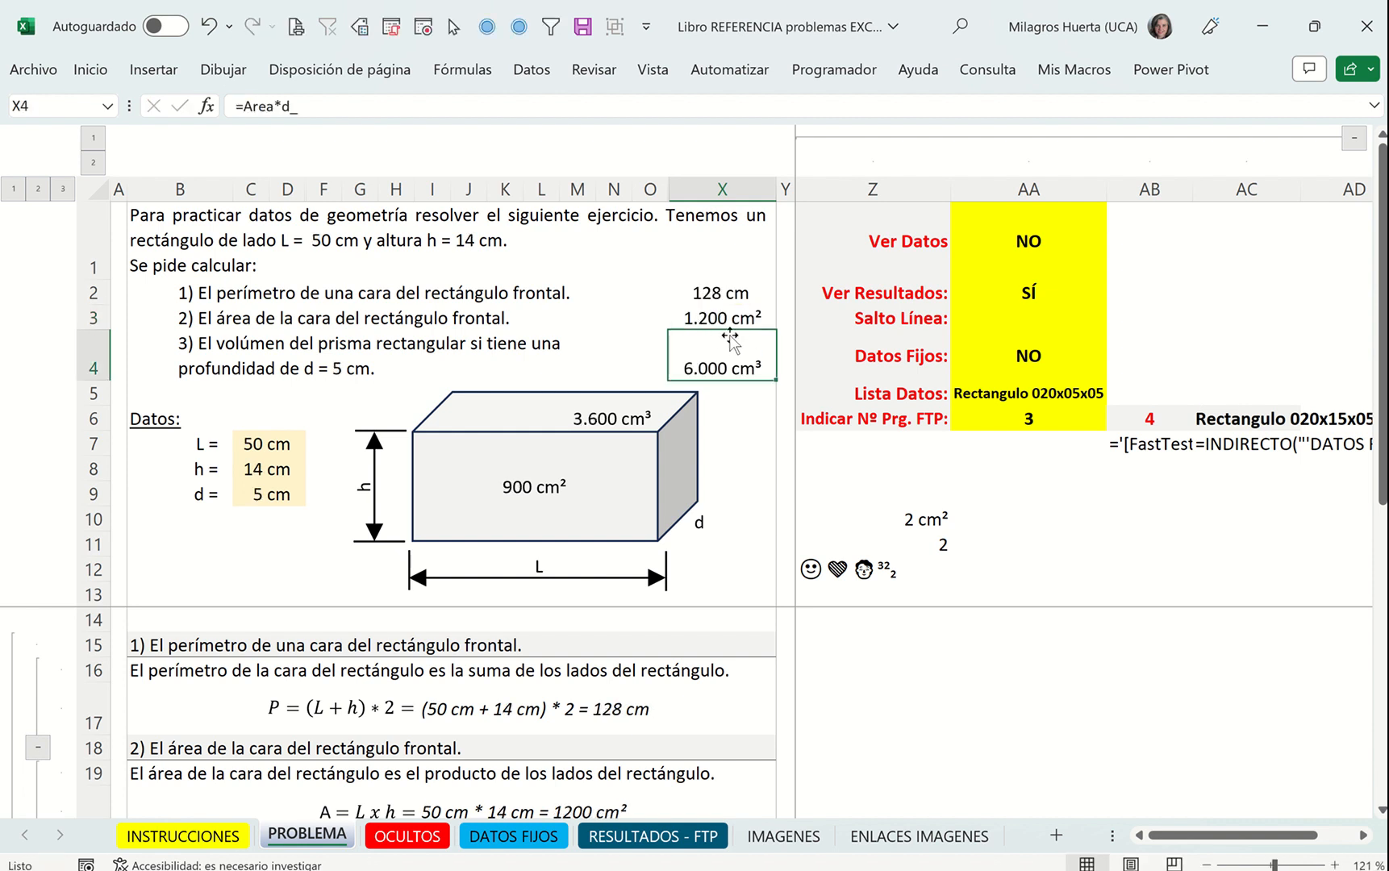
left_click(707, 317)
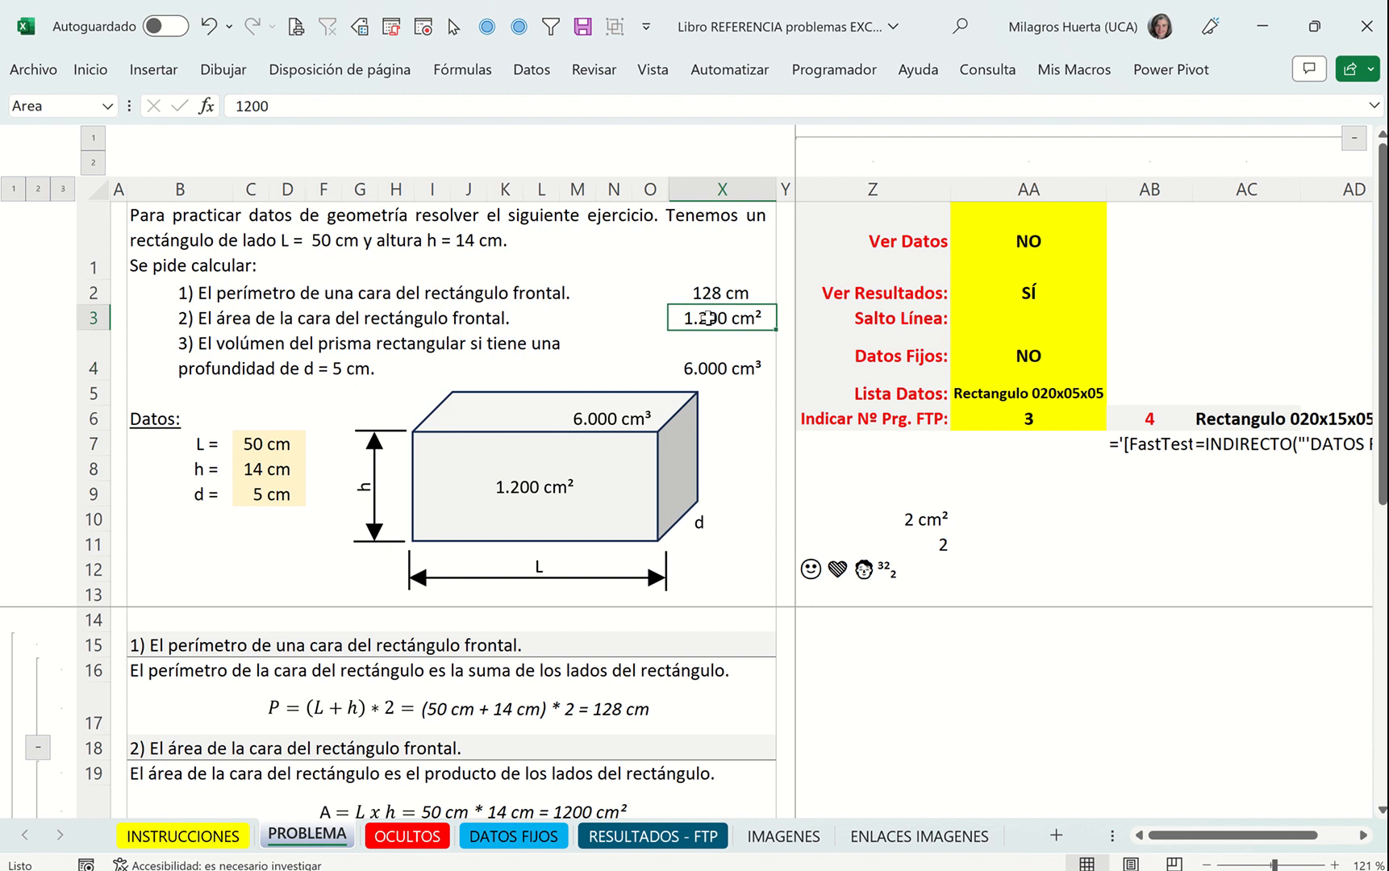
key("F9")
Enter 12222 in the perimeter cell X2 to test its cm format with a large value, and undo the entry
left_click(708, 290)
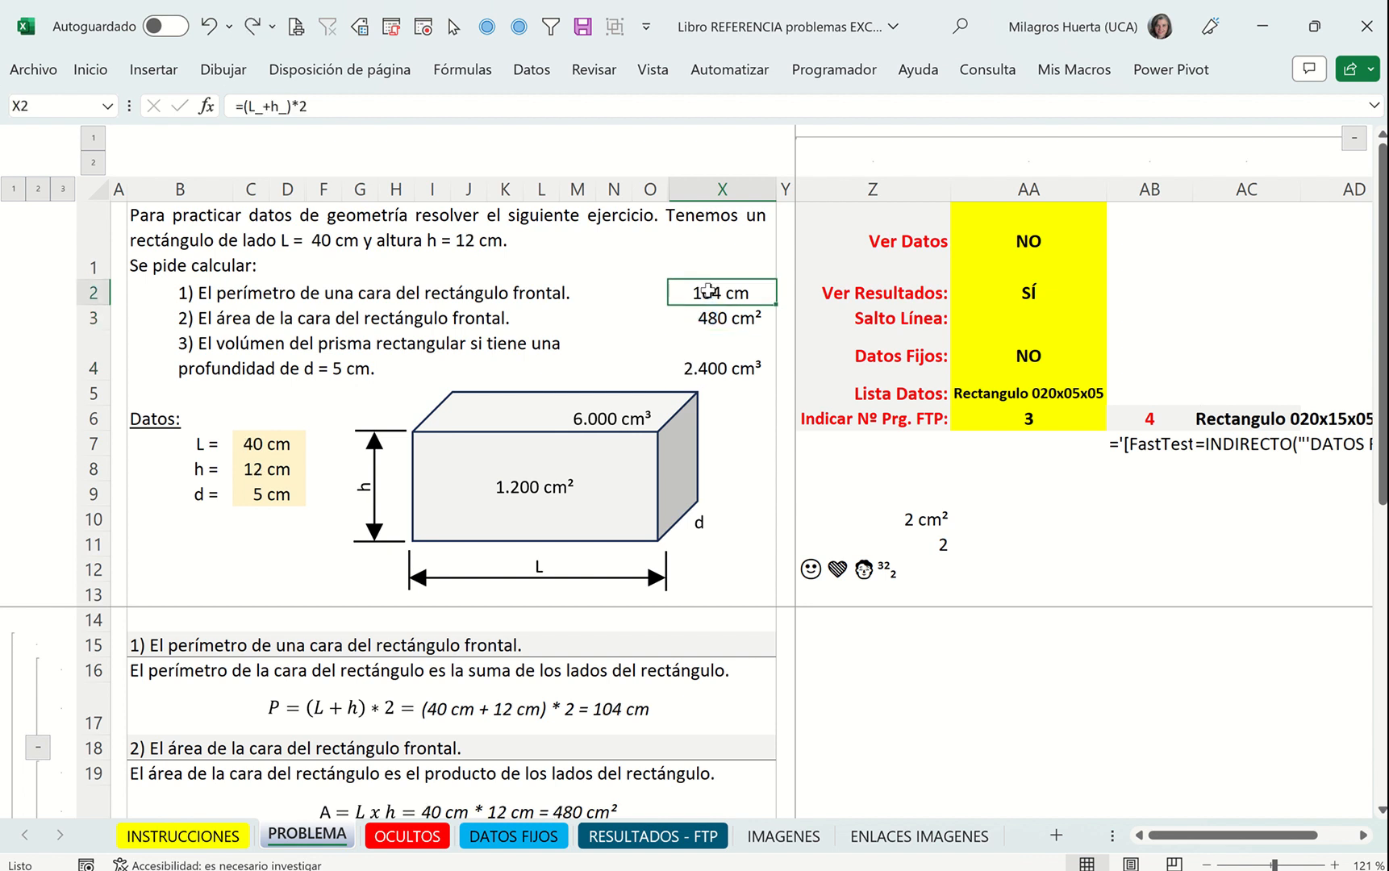
type("12222")
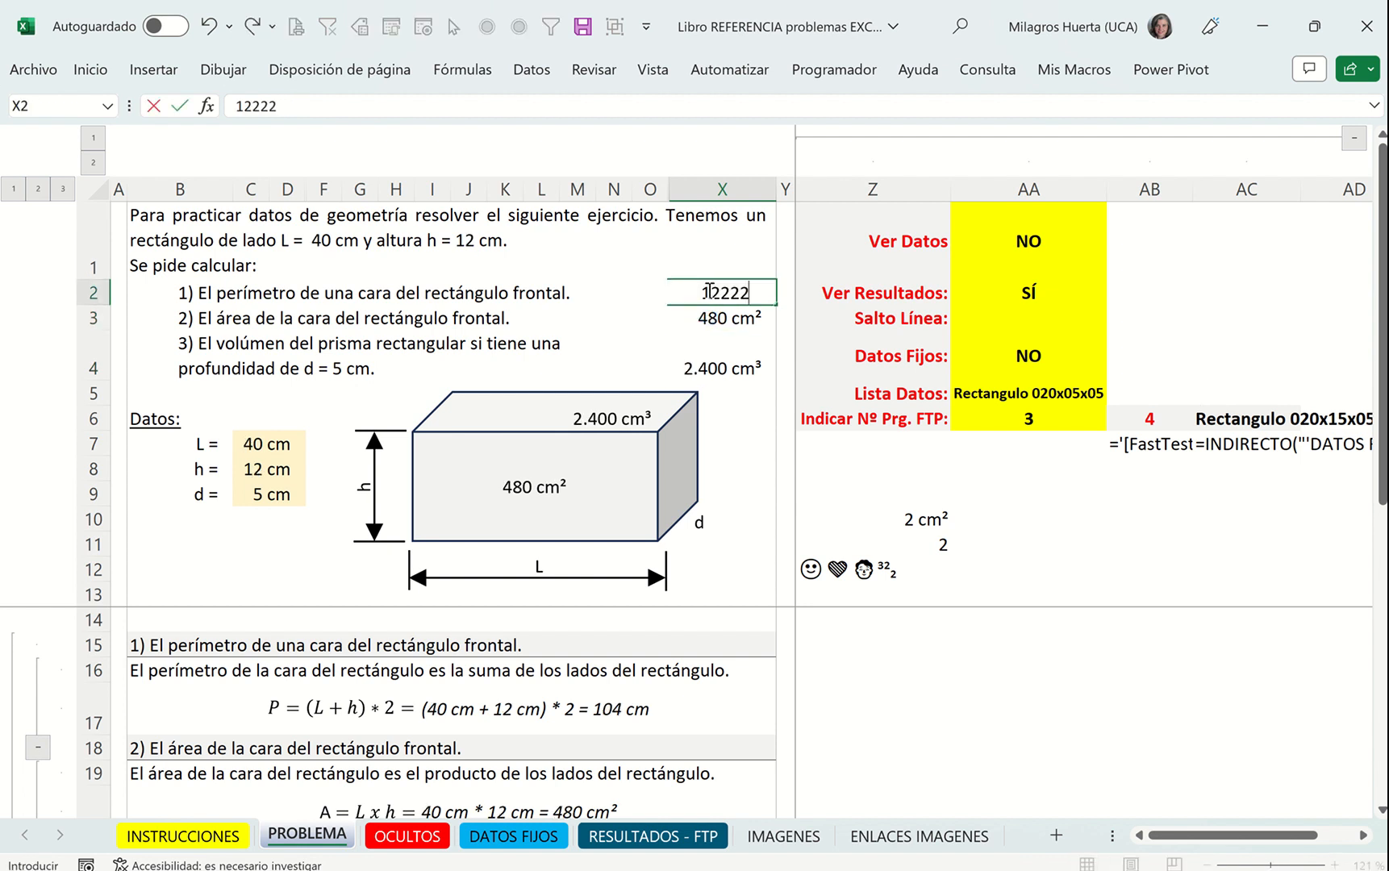
key("Return")
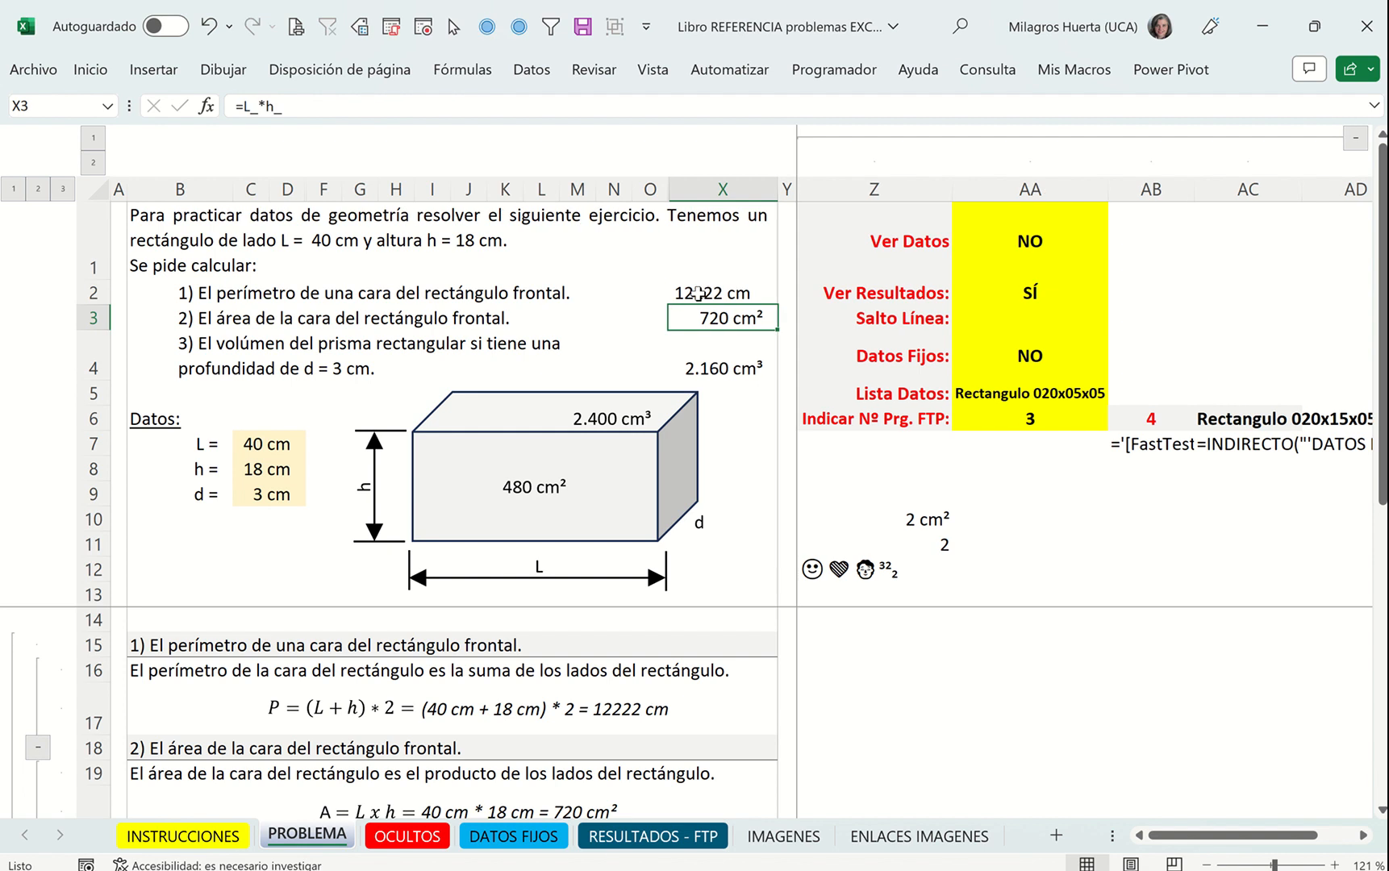
key("ctrl+z")
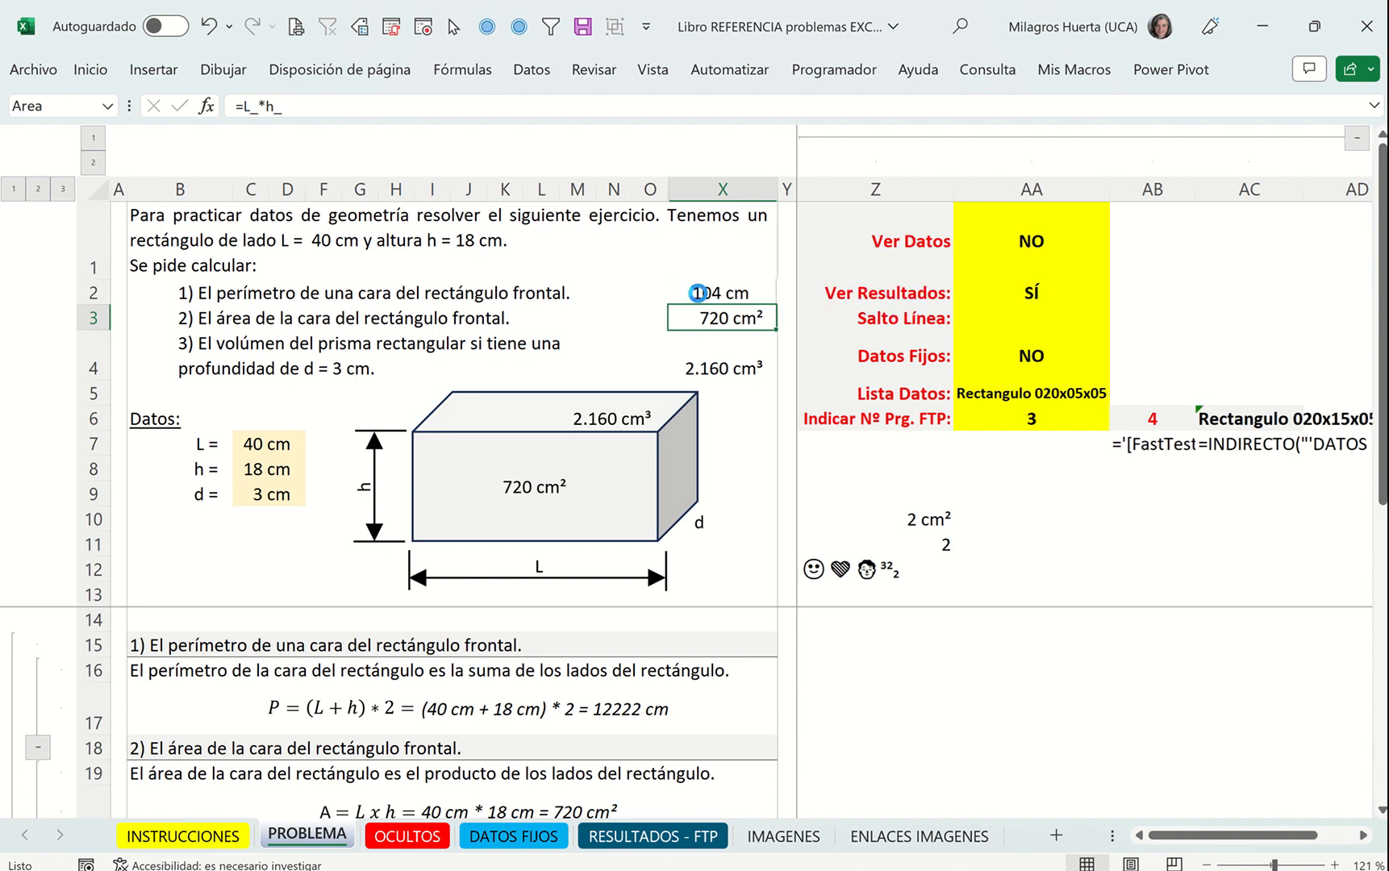
Change the custom number format of the perimeter cell X2 to #.### "cm" to include a thousands separator
left_click(90, 69)
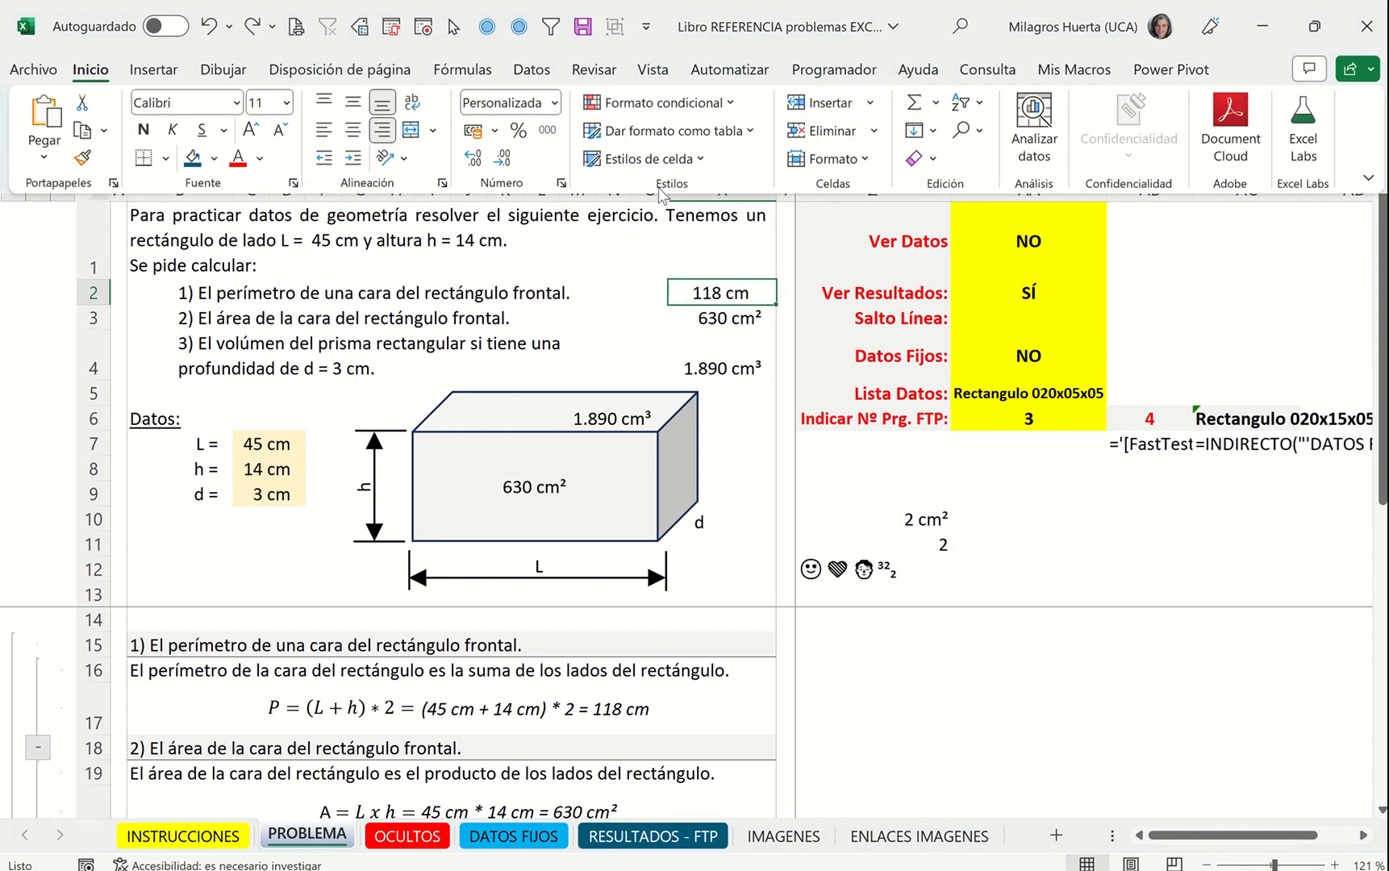
left_click(561, 183)
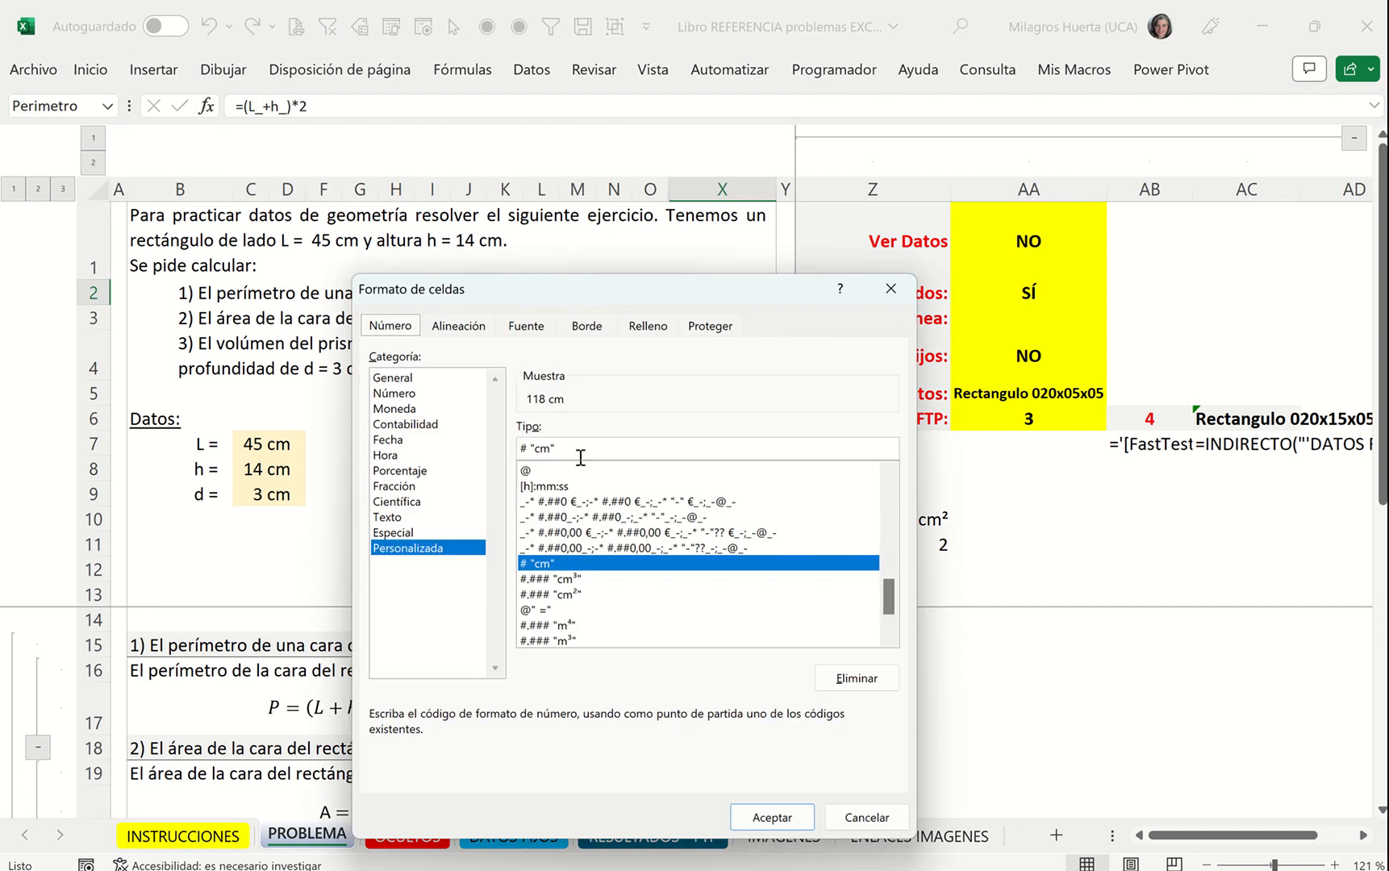
left_click(528, 448)
type(".")
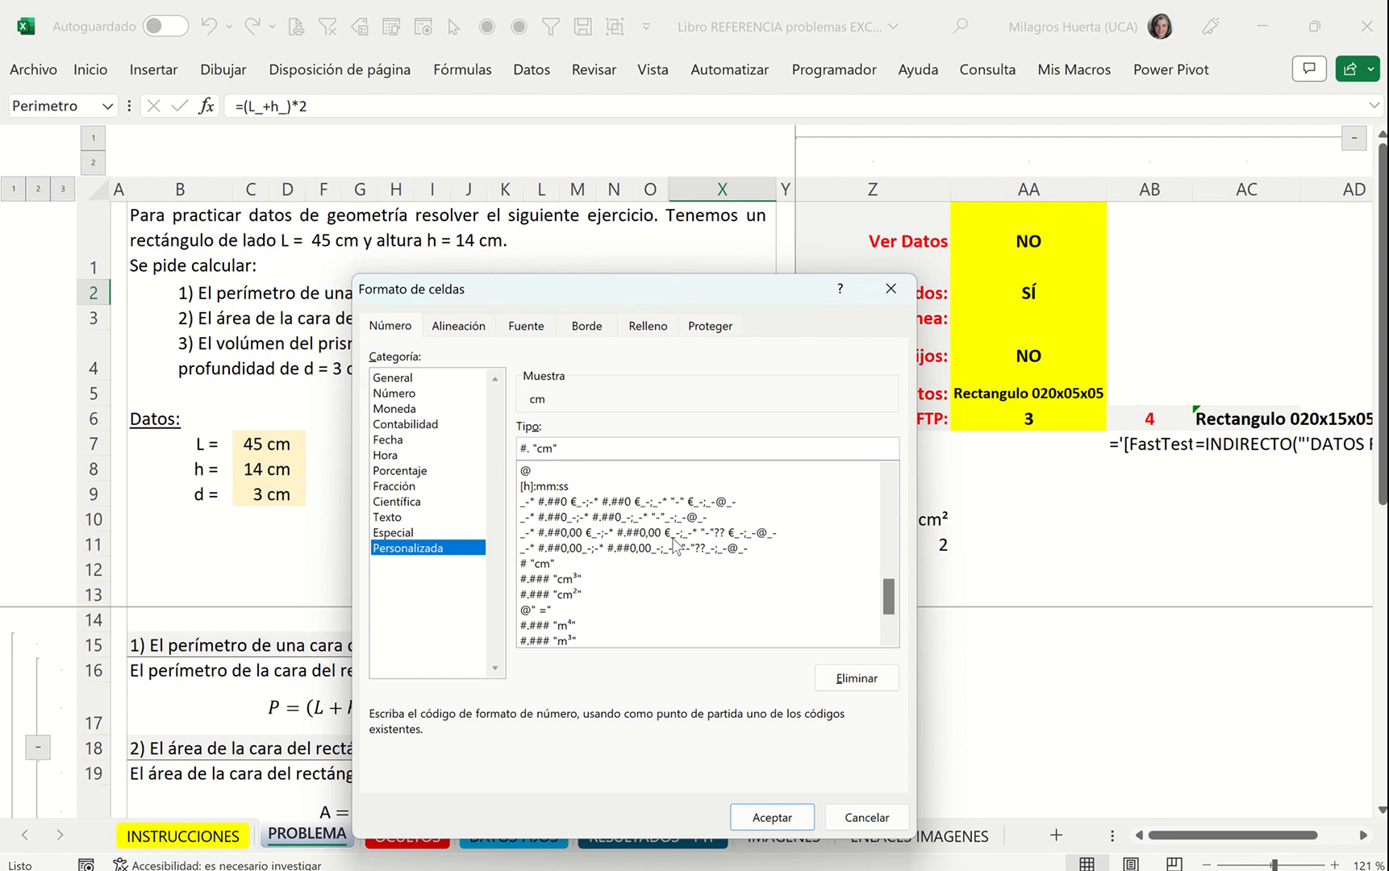
type("###")
key("Left")
key("Left")
key("Left")
key("Left")
key("Right")
key("Right")
key("Right")
key("Right")
key("Right")
key("Left")
key("Left")
key("Left")
key("Right")
key("Right")
key("Right")
key("Right")
key("Right")
key("Right")
key("Right")
key("Right")
left_click(772, 817)
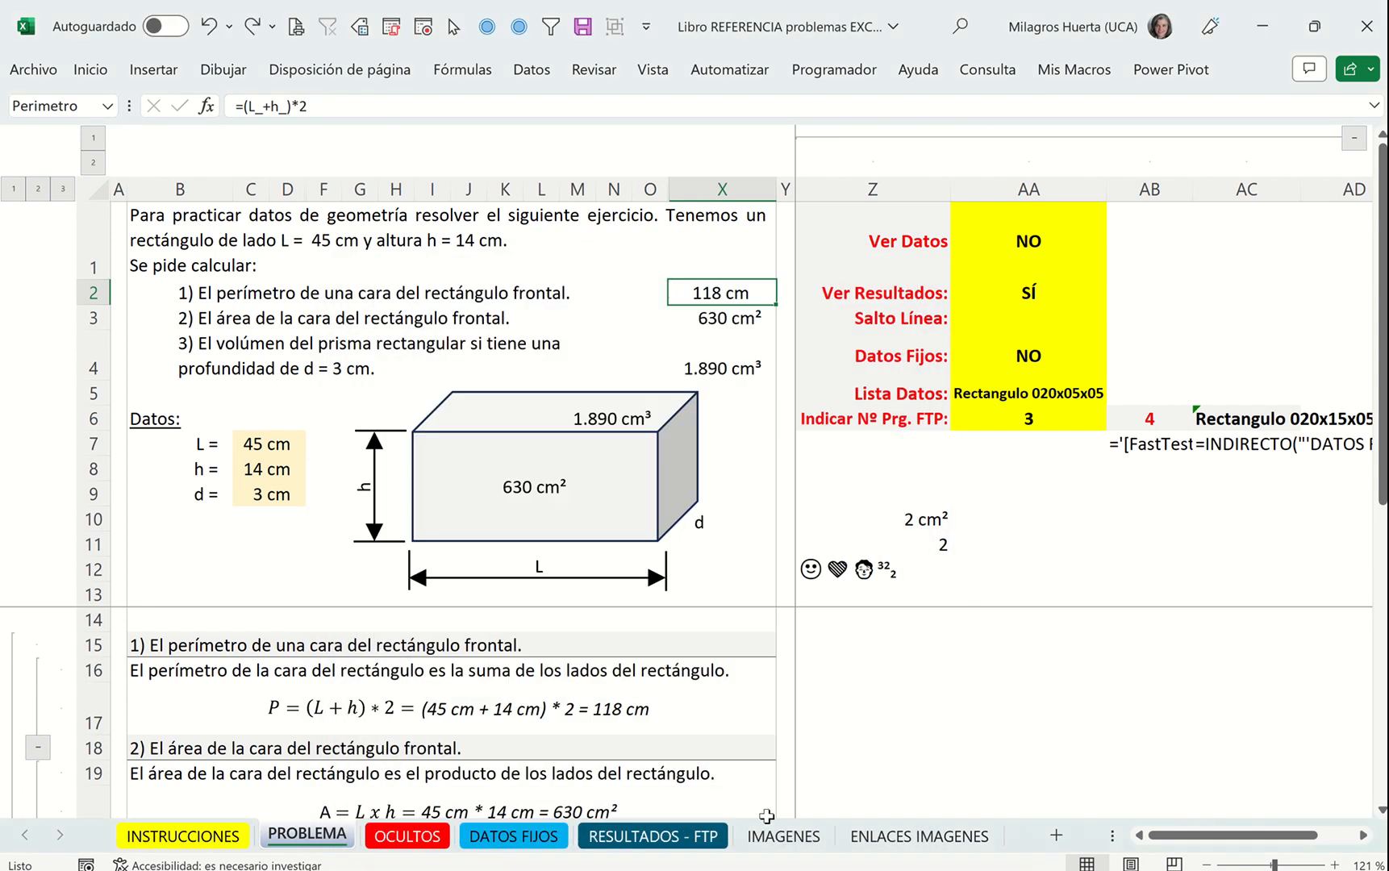
Test the perimeter cell's new format by entering 11111 in X2, and undo the entry to restore the formula
key("Down")
key("Up")
type("11111")
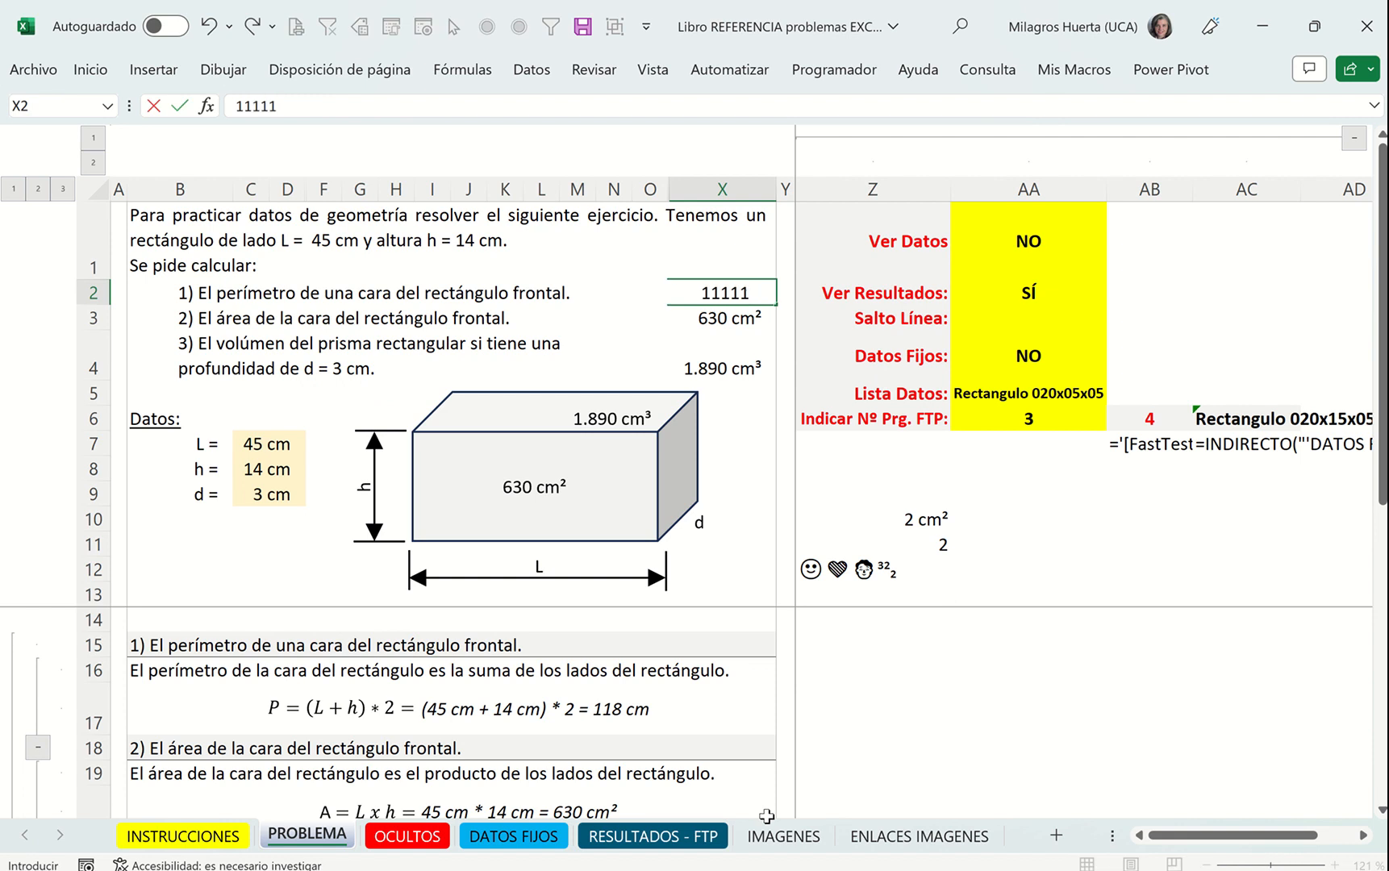
key("Return")
key("Up")
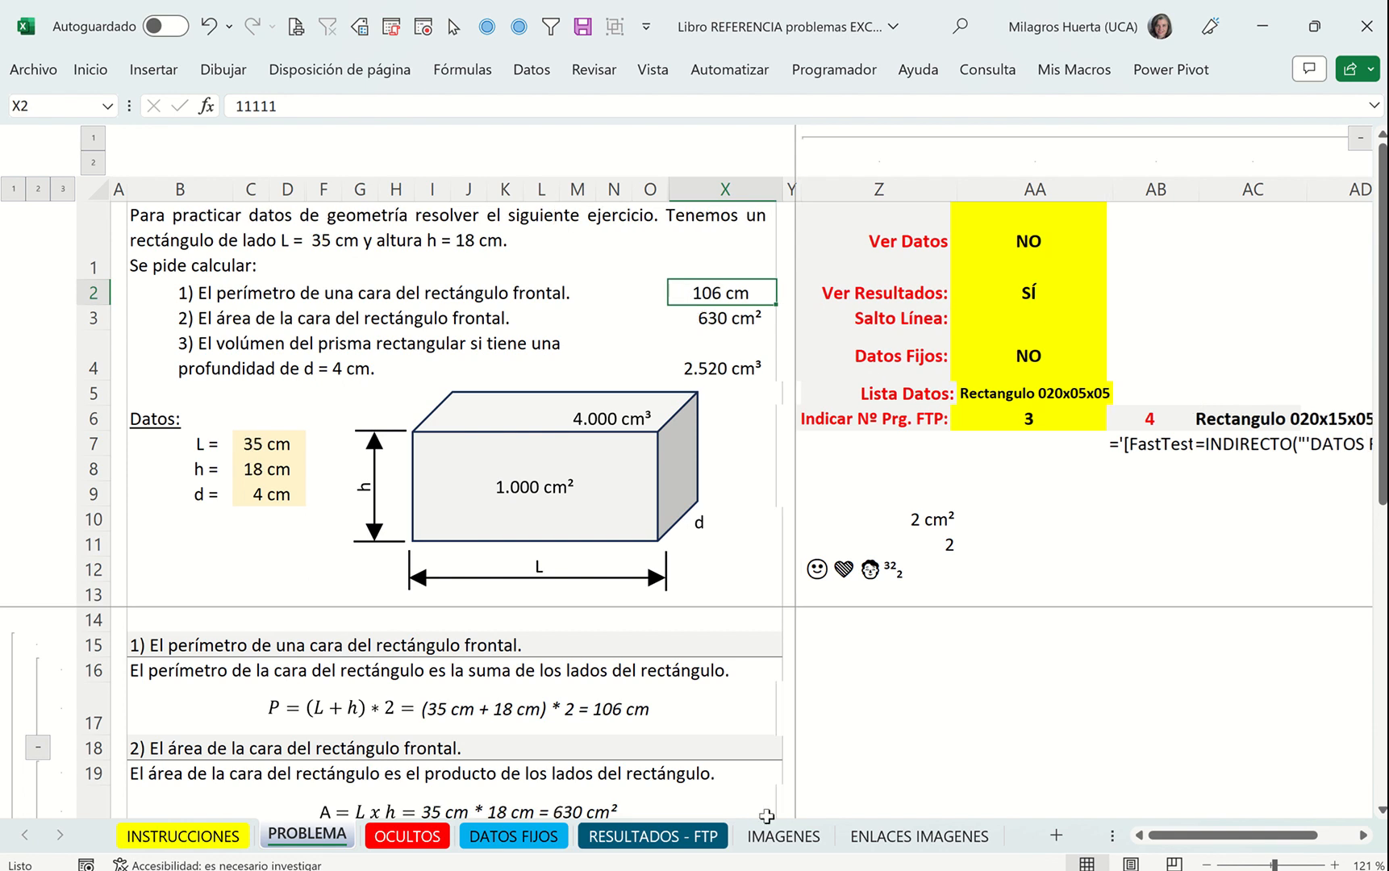
From the volume cell X4's number format settings, delete the custom format # "cm2" from the workbook
key("Down")
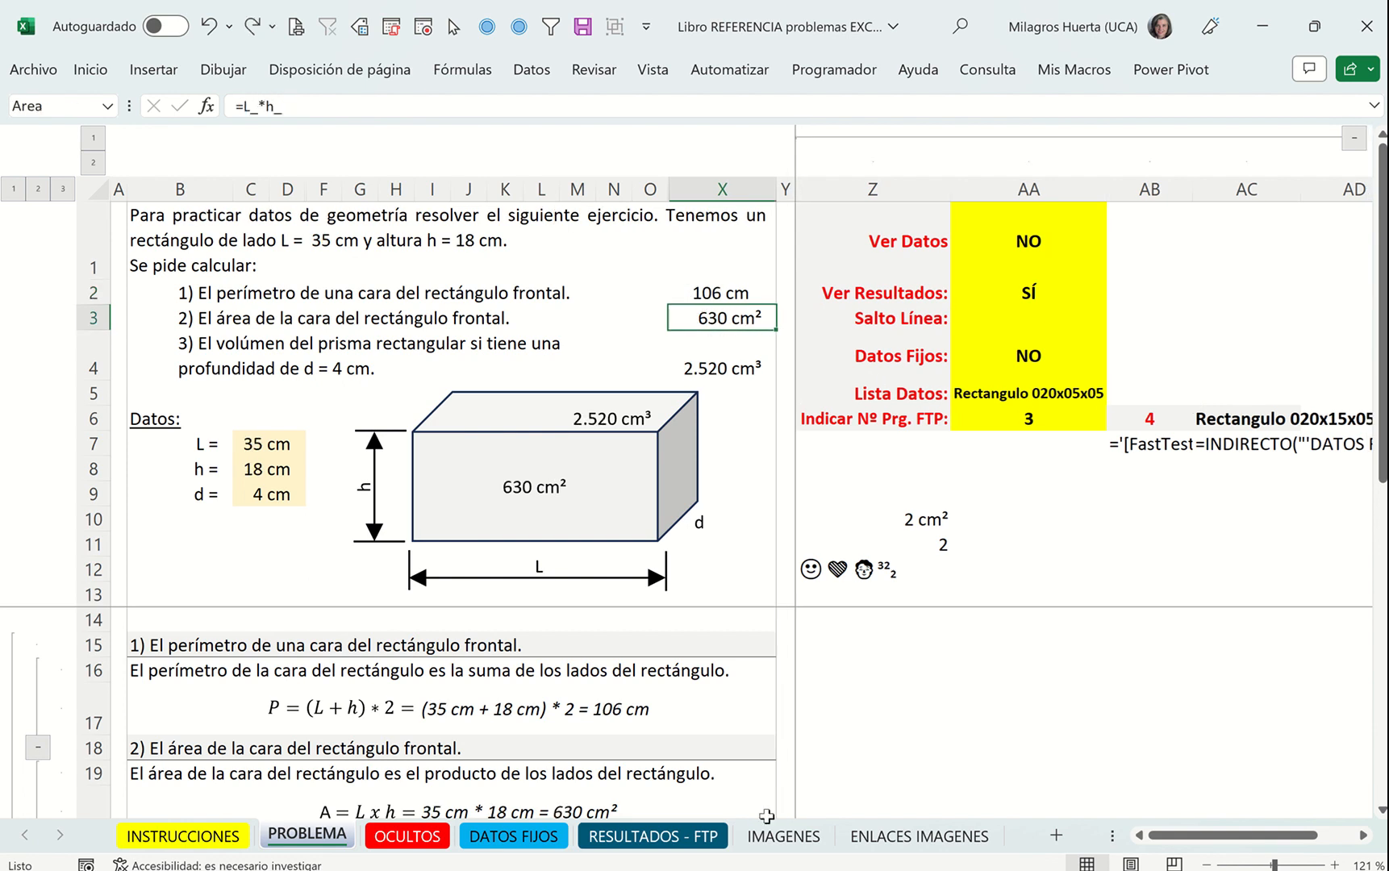
key("Down")
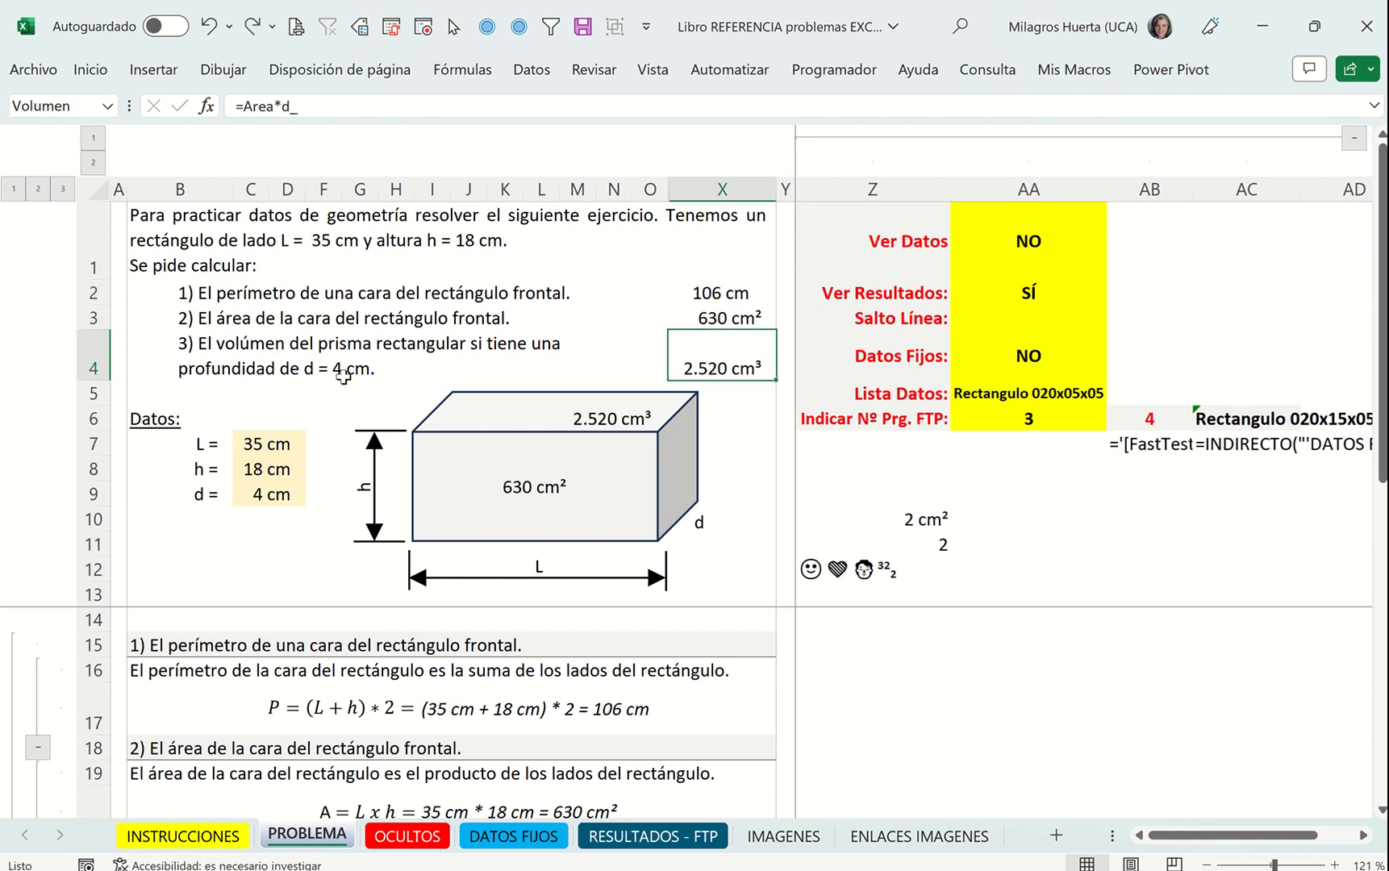
left_click(91, 69)
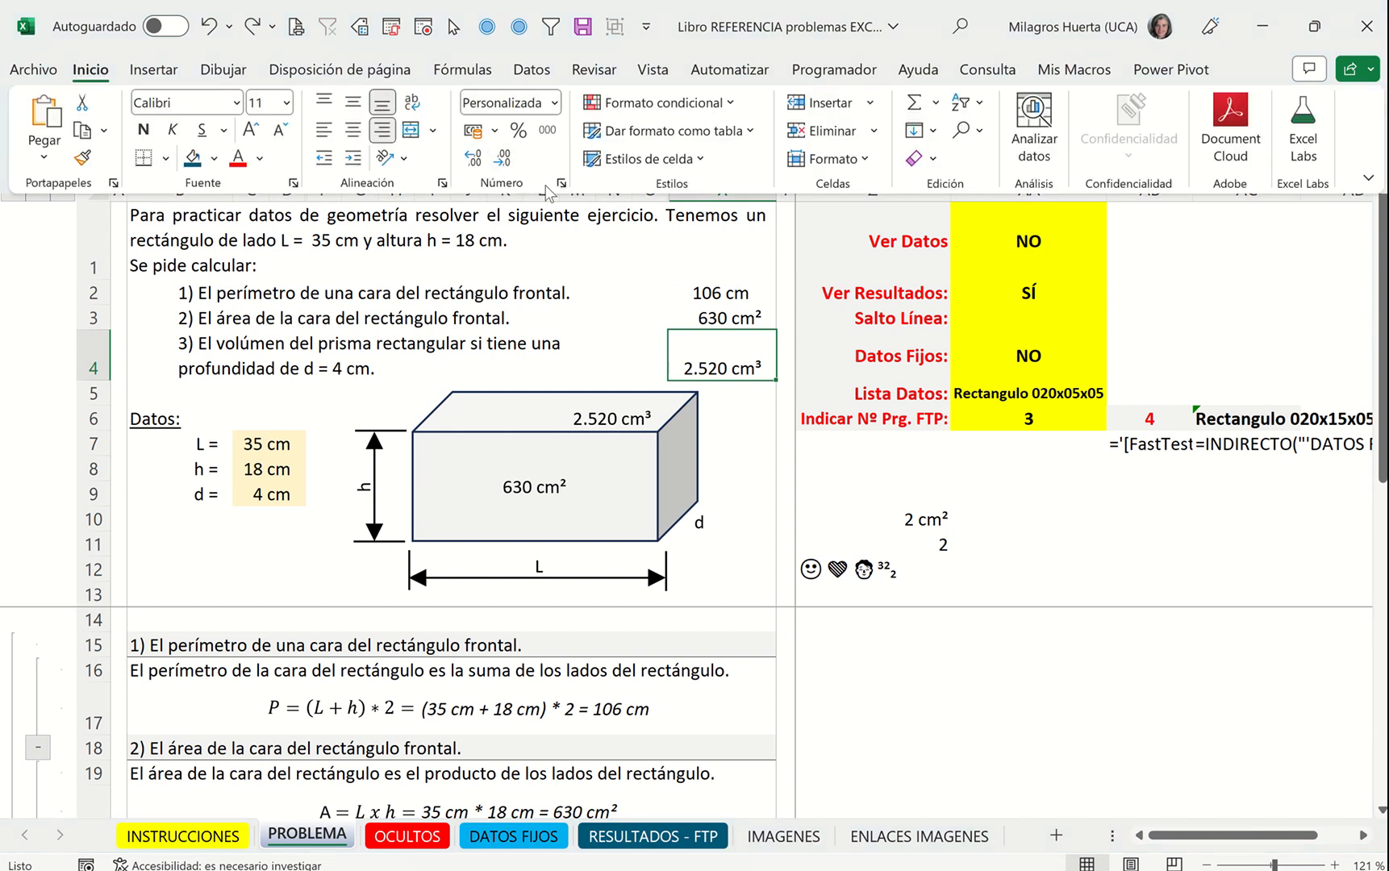
key("Escape")
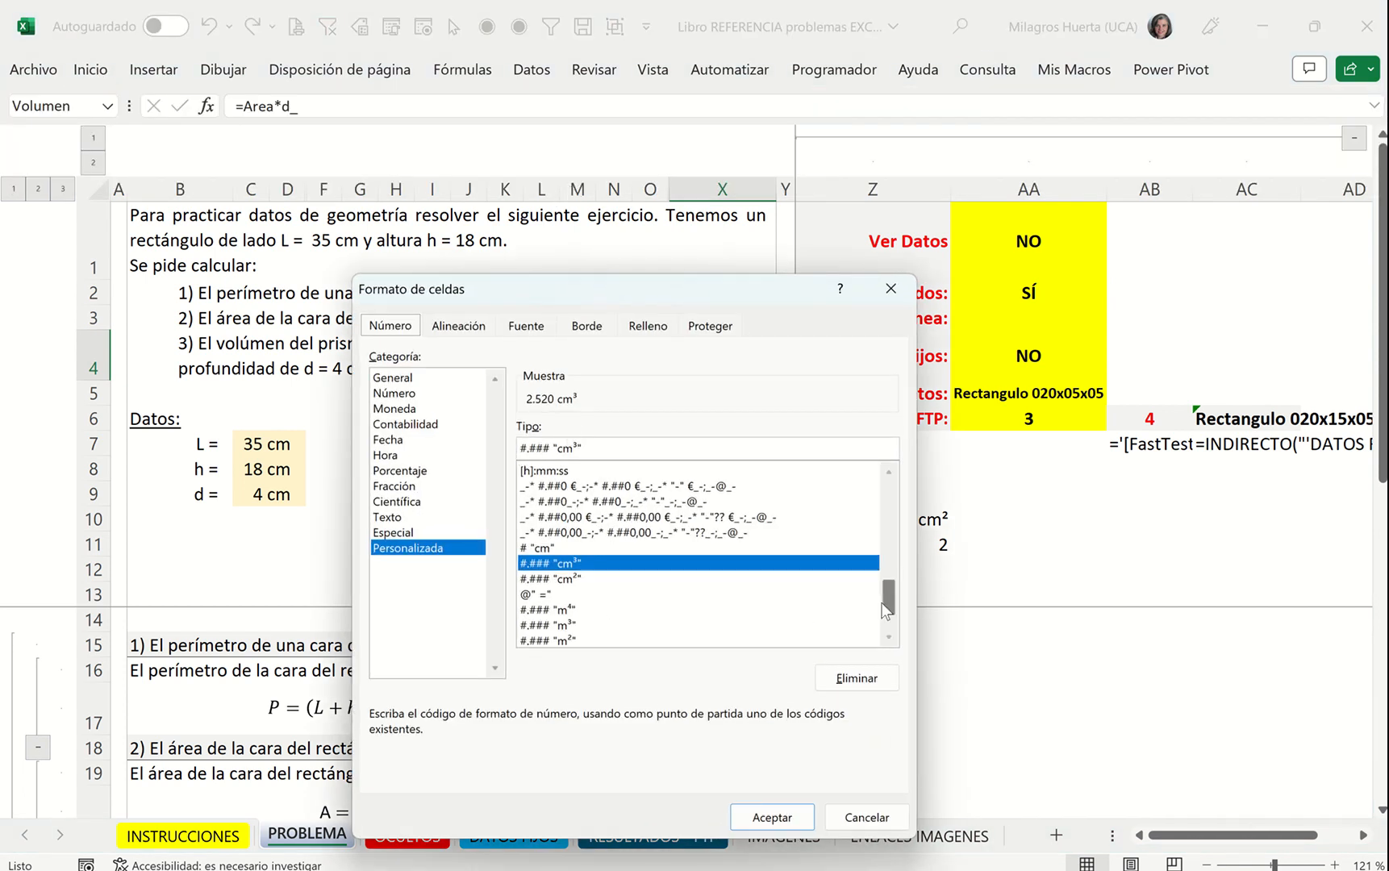
scroll(725, 600, "down", 2)
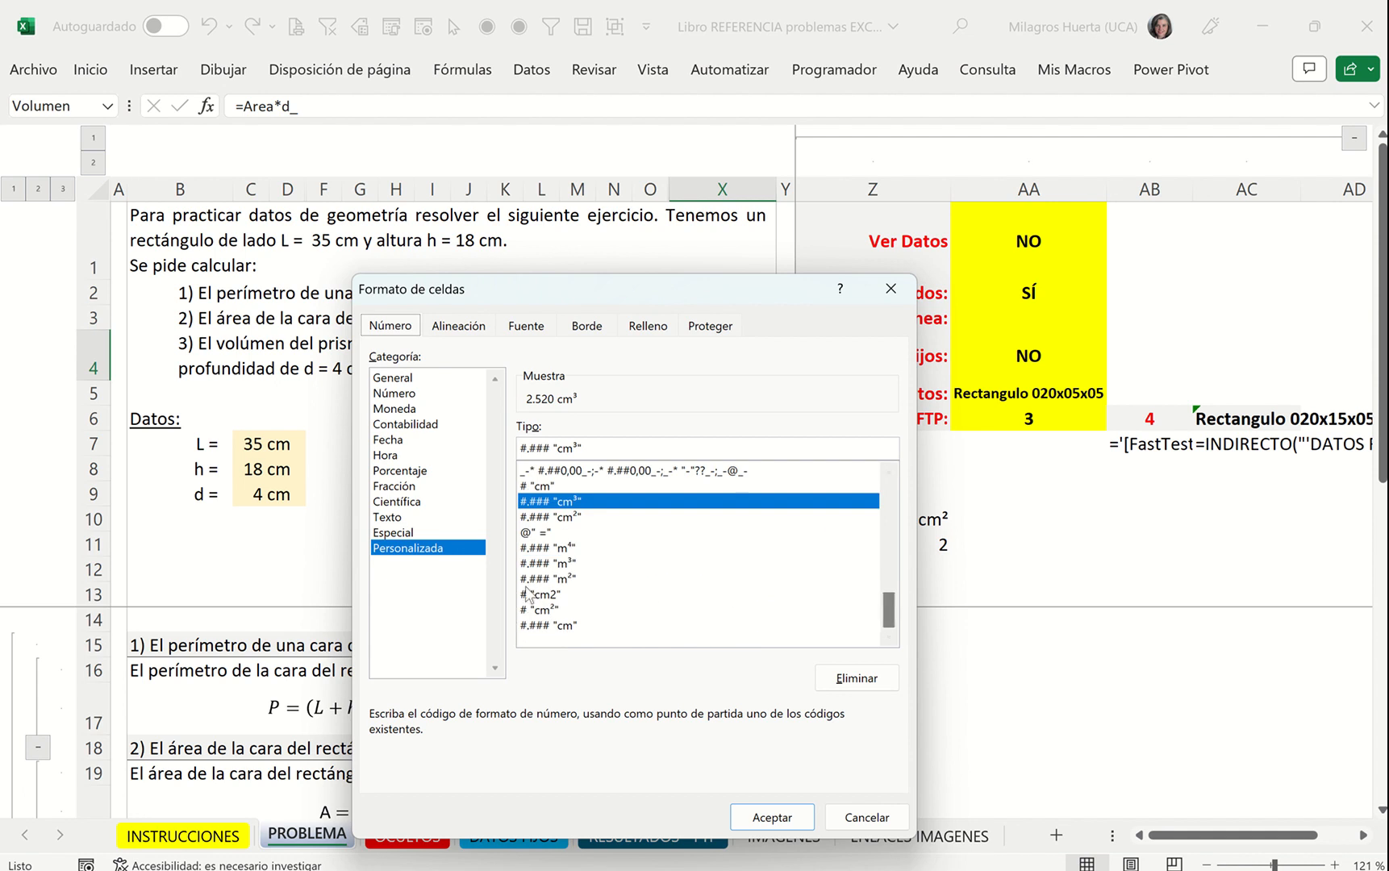
left_click(571, 596)
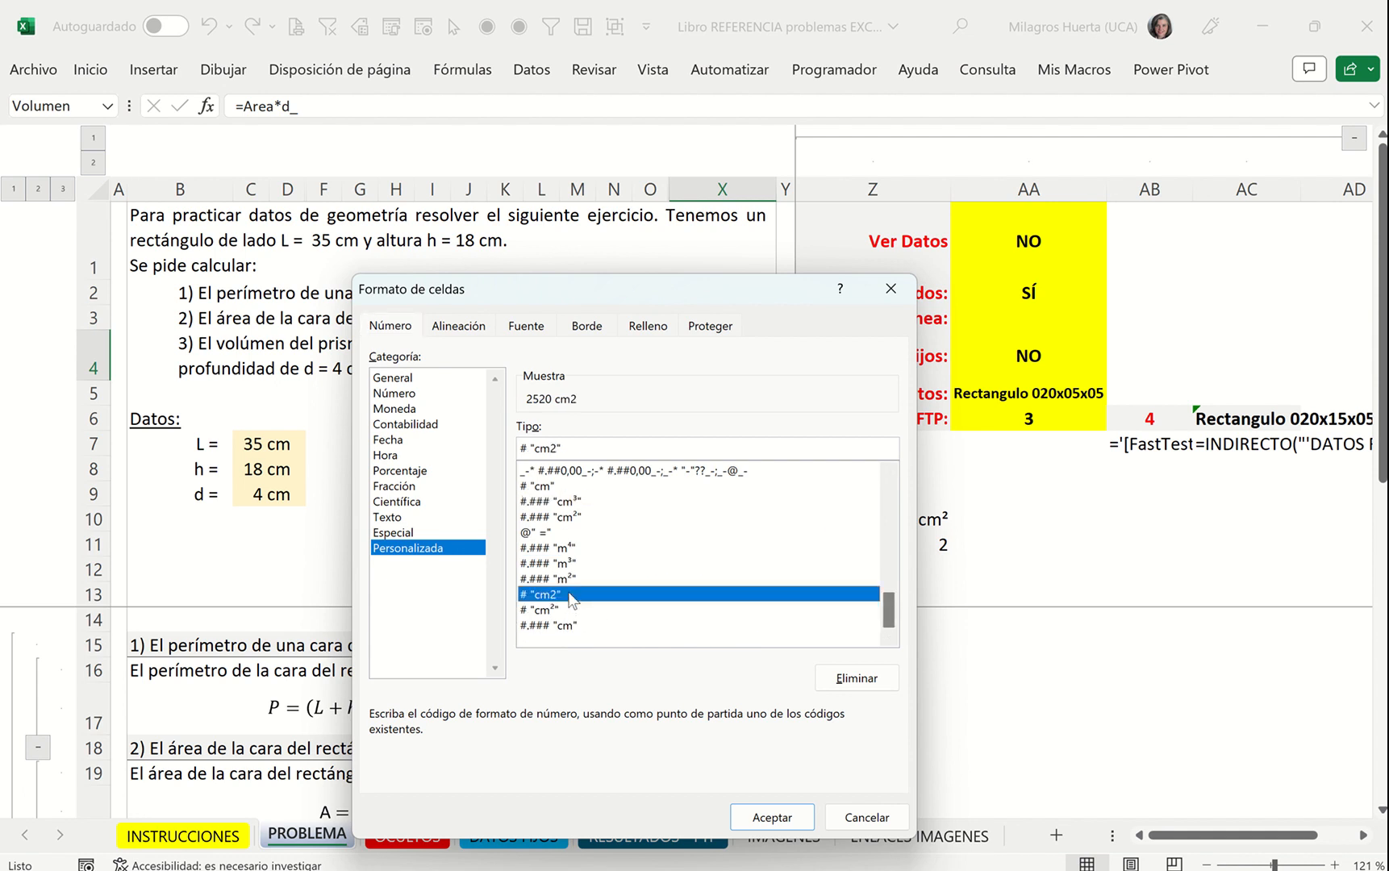
left_click(564, 607)
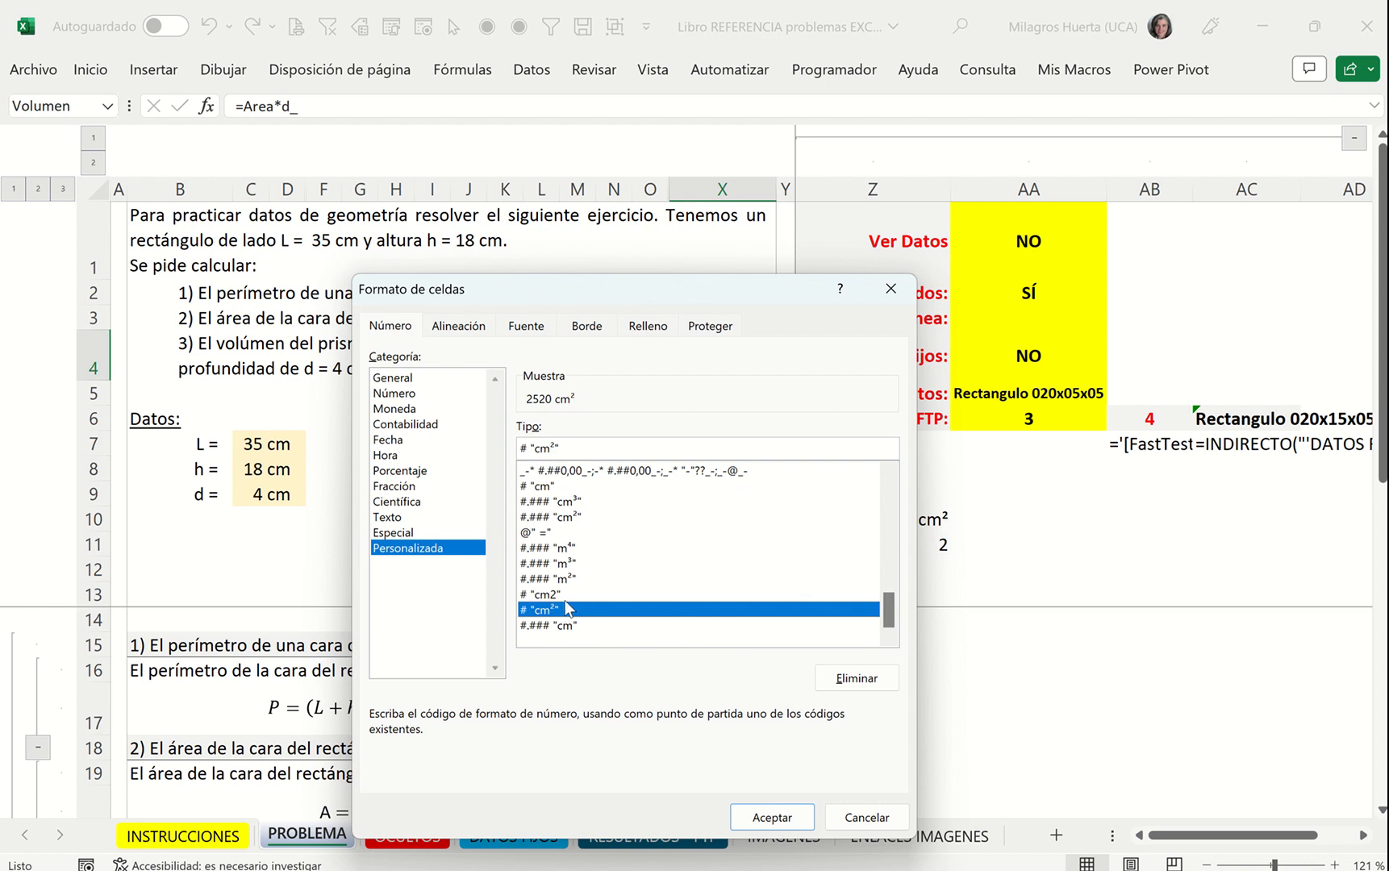
key("Up")
left_click(876, 680)
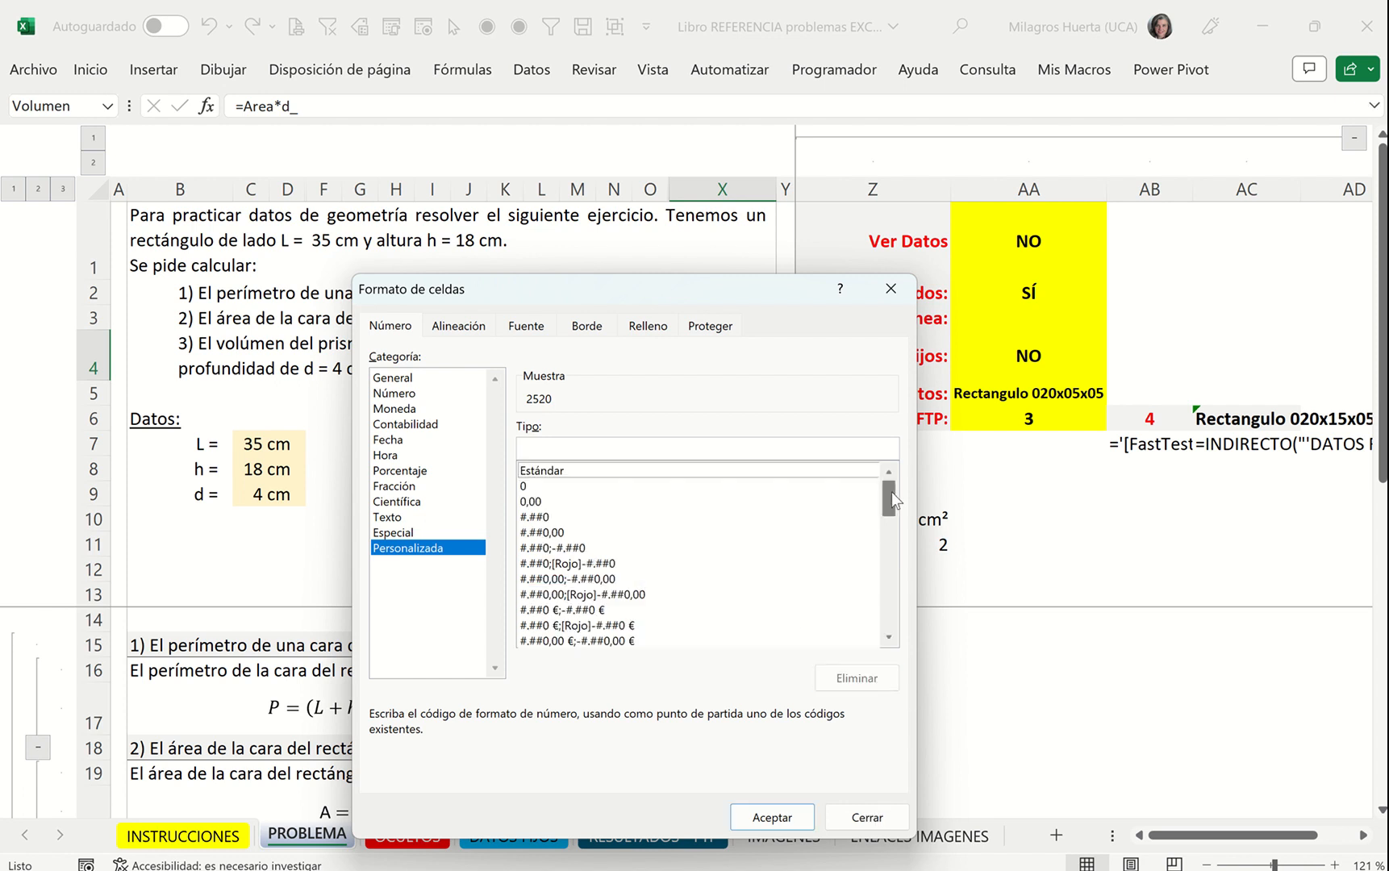
Apply the custom text format @" =" to the volume cell X4
left_click_drag(891, 491, 894, 624)
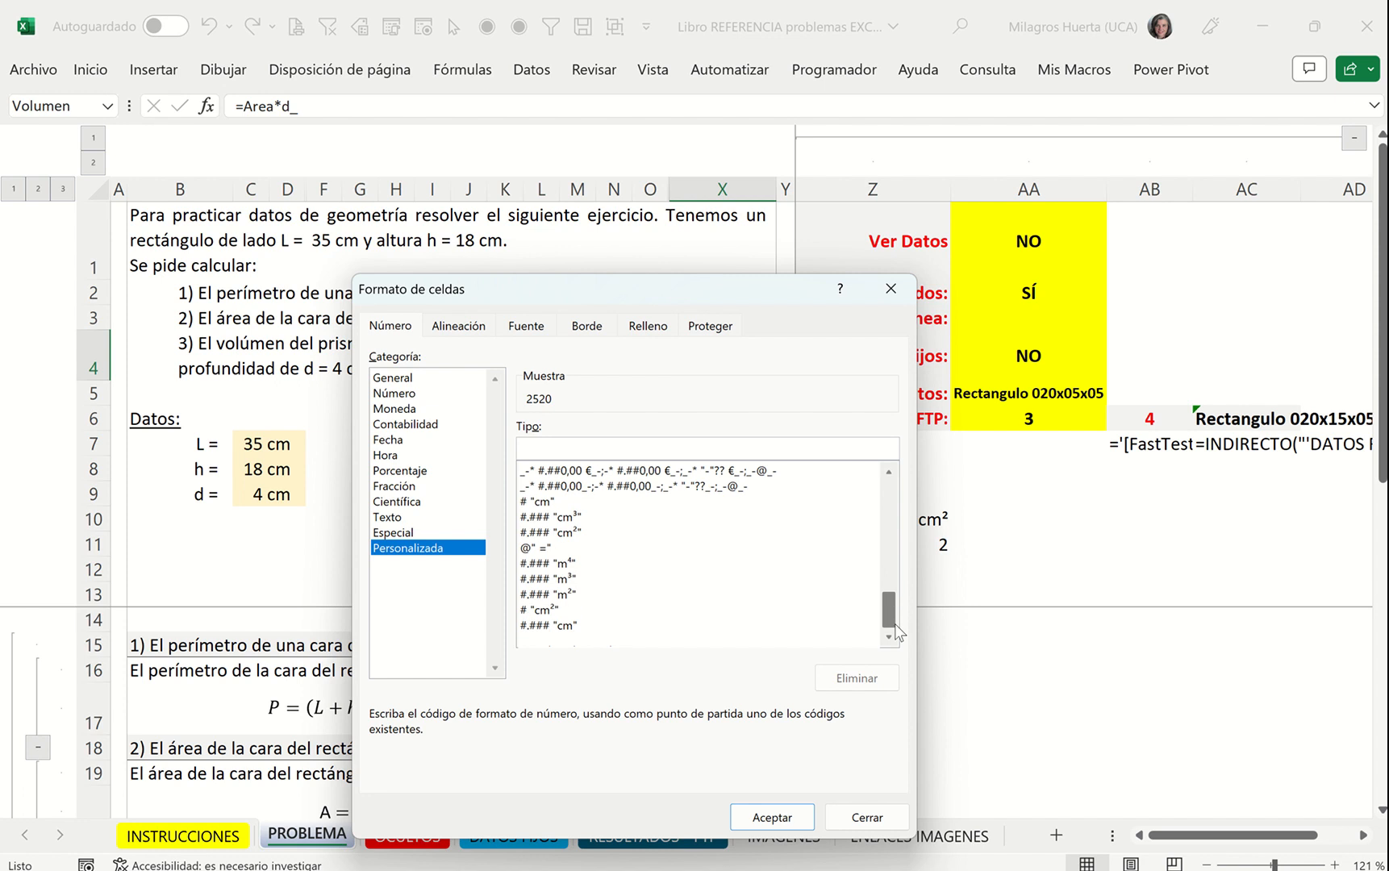
left_click(606, 503)
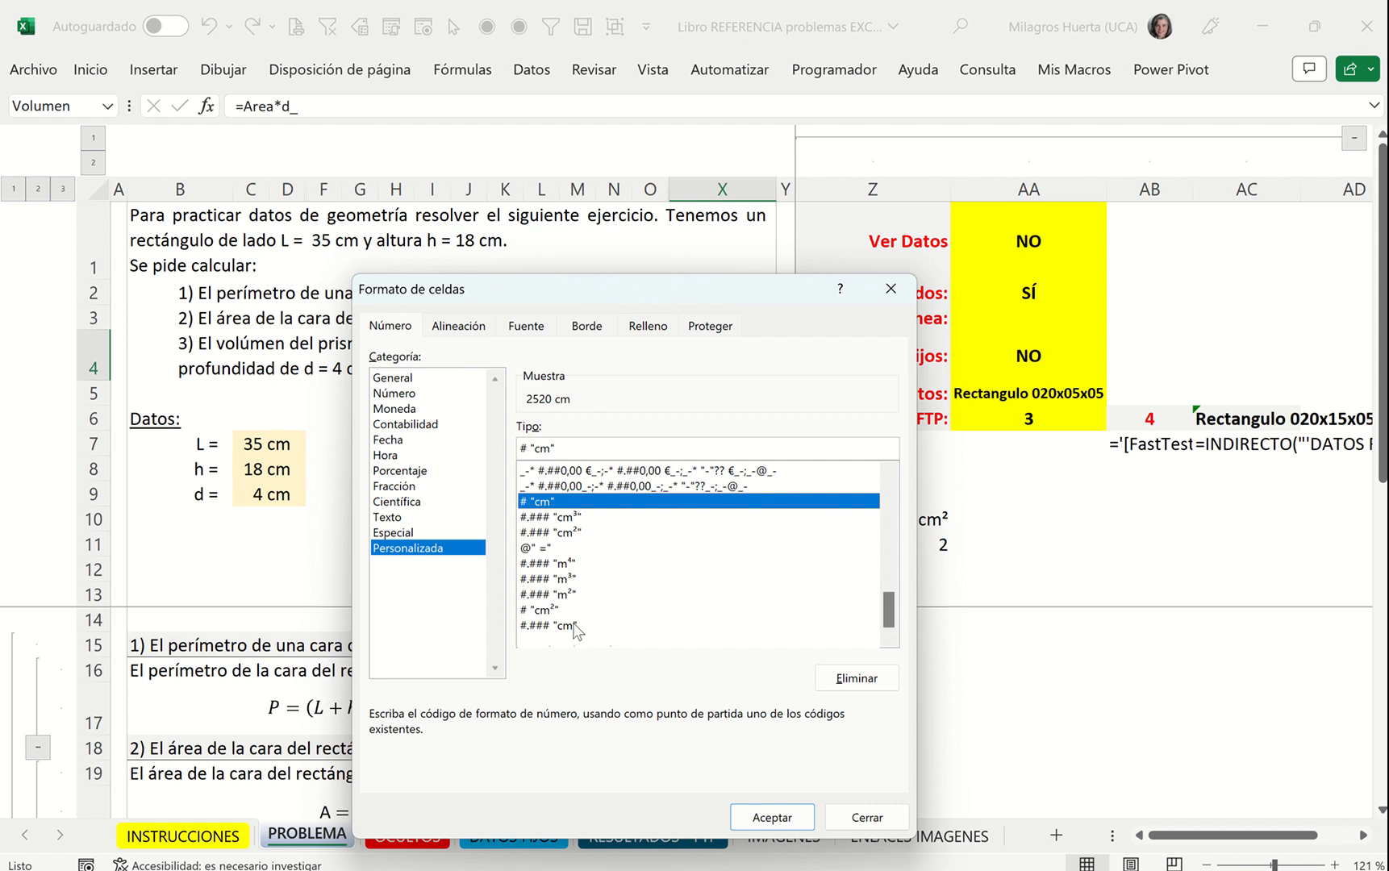
left_click(537, 550)
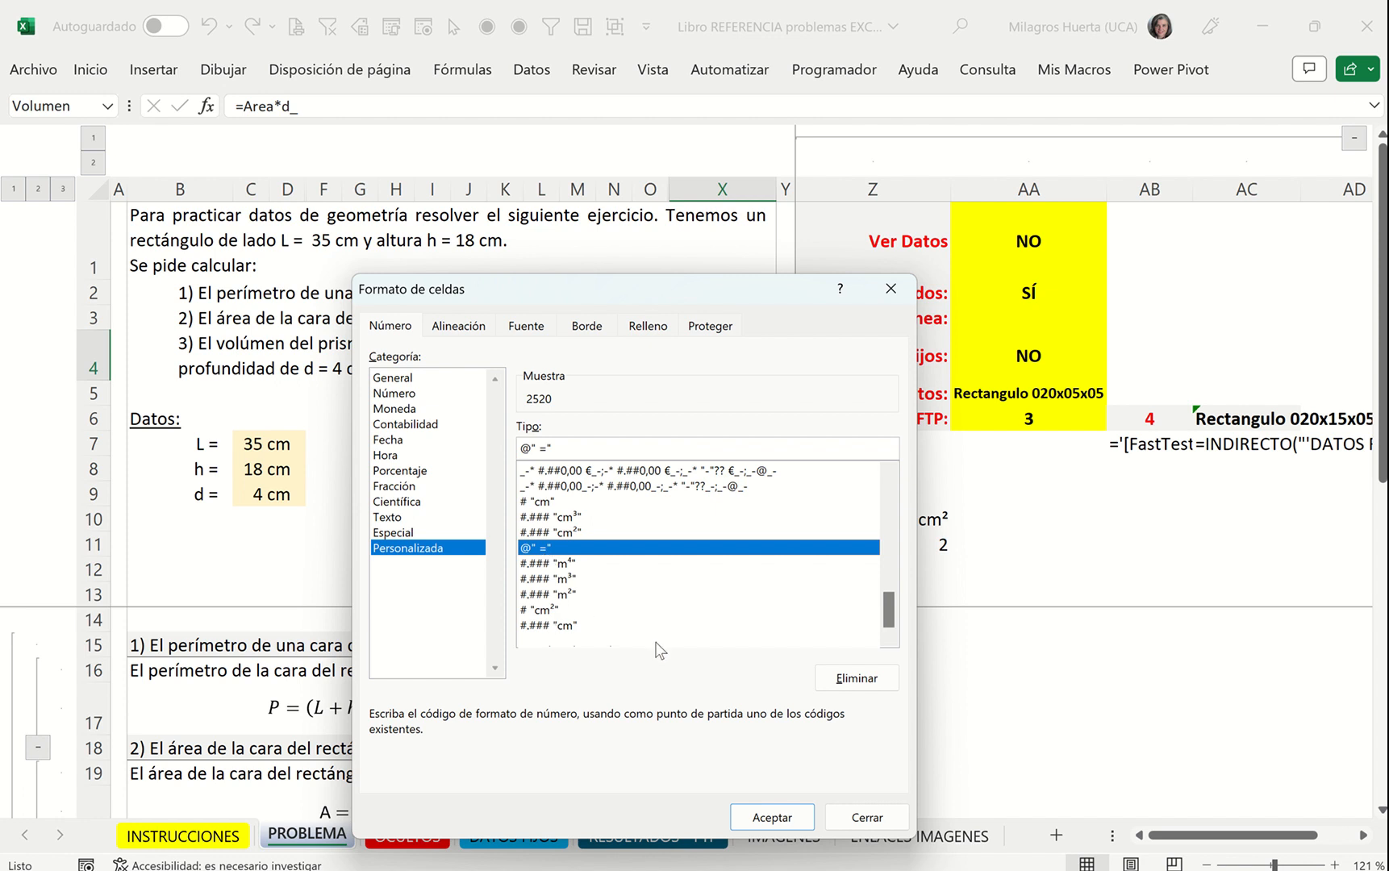
left_click(772, 816)
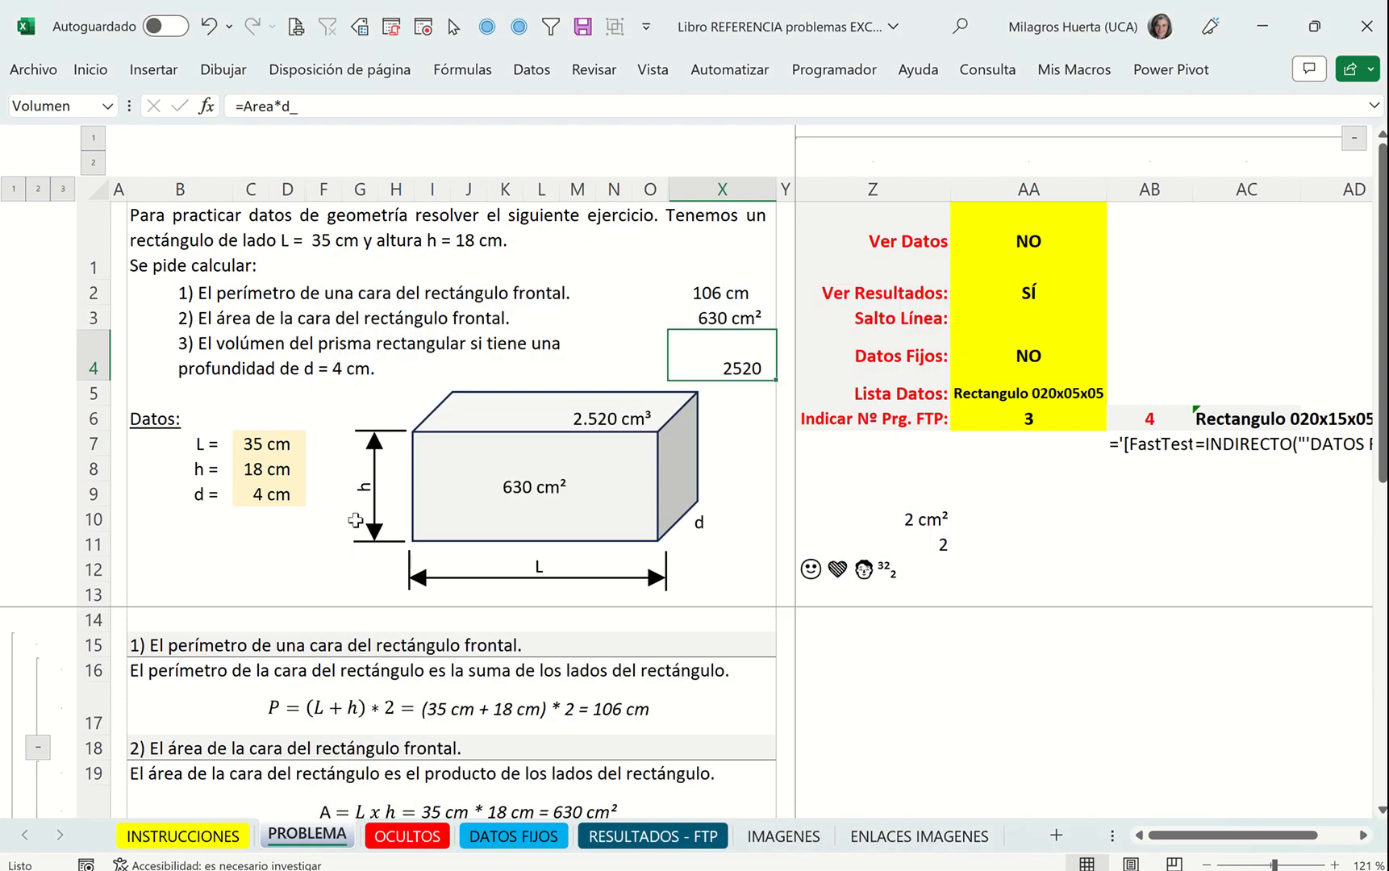
Inspect the custom number format of the L label in B7, close it without changes, and go to the h label in B8
left_click(211, 462)
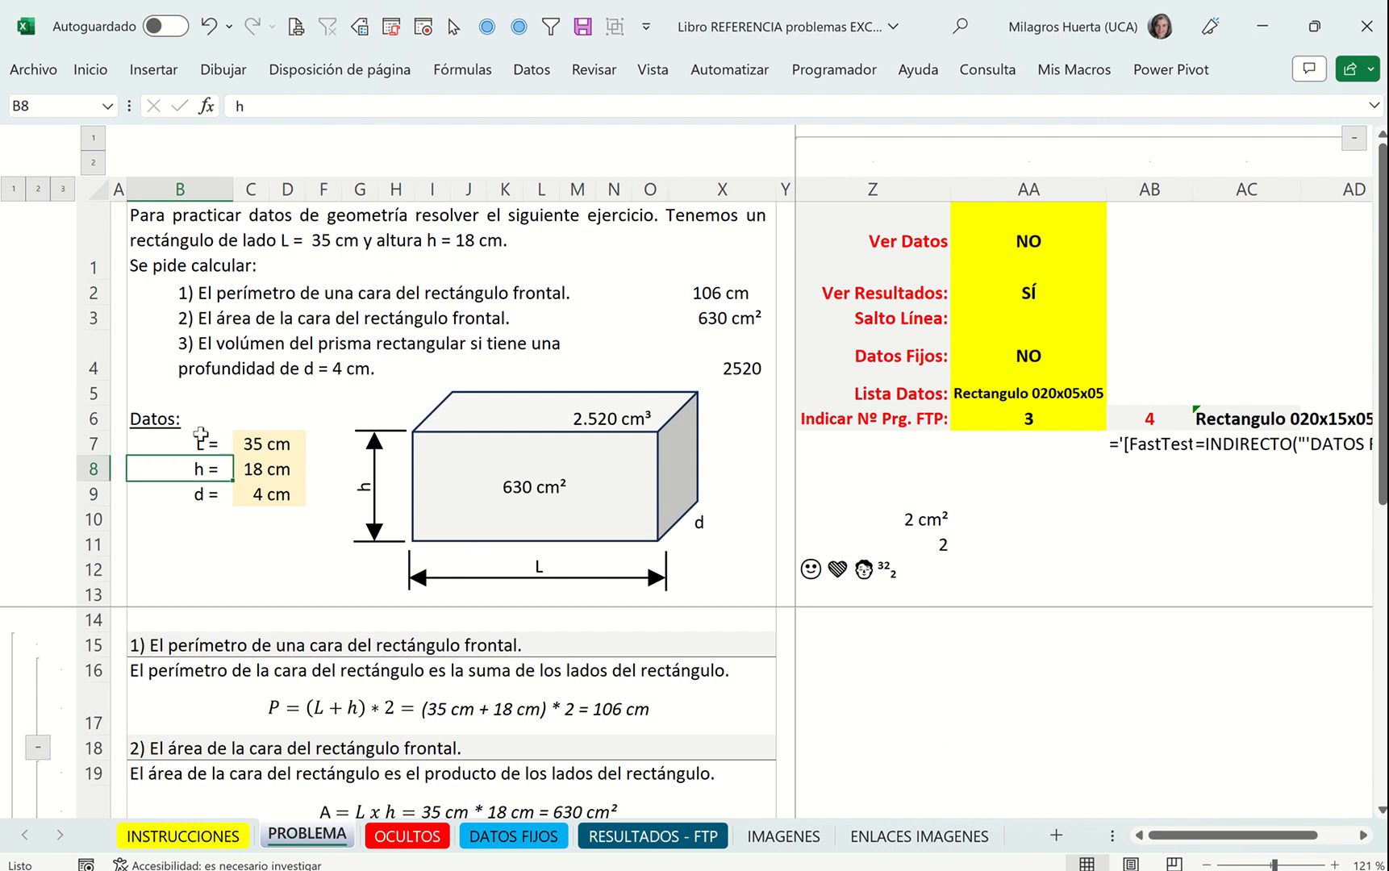
left_click(200, 436)
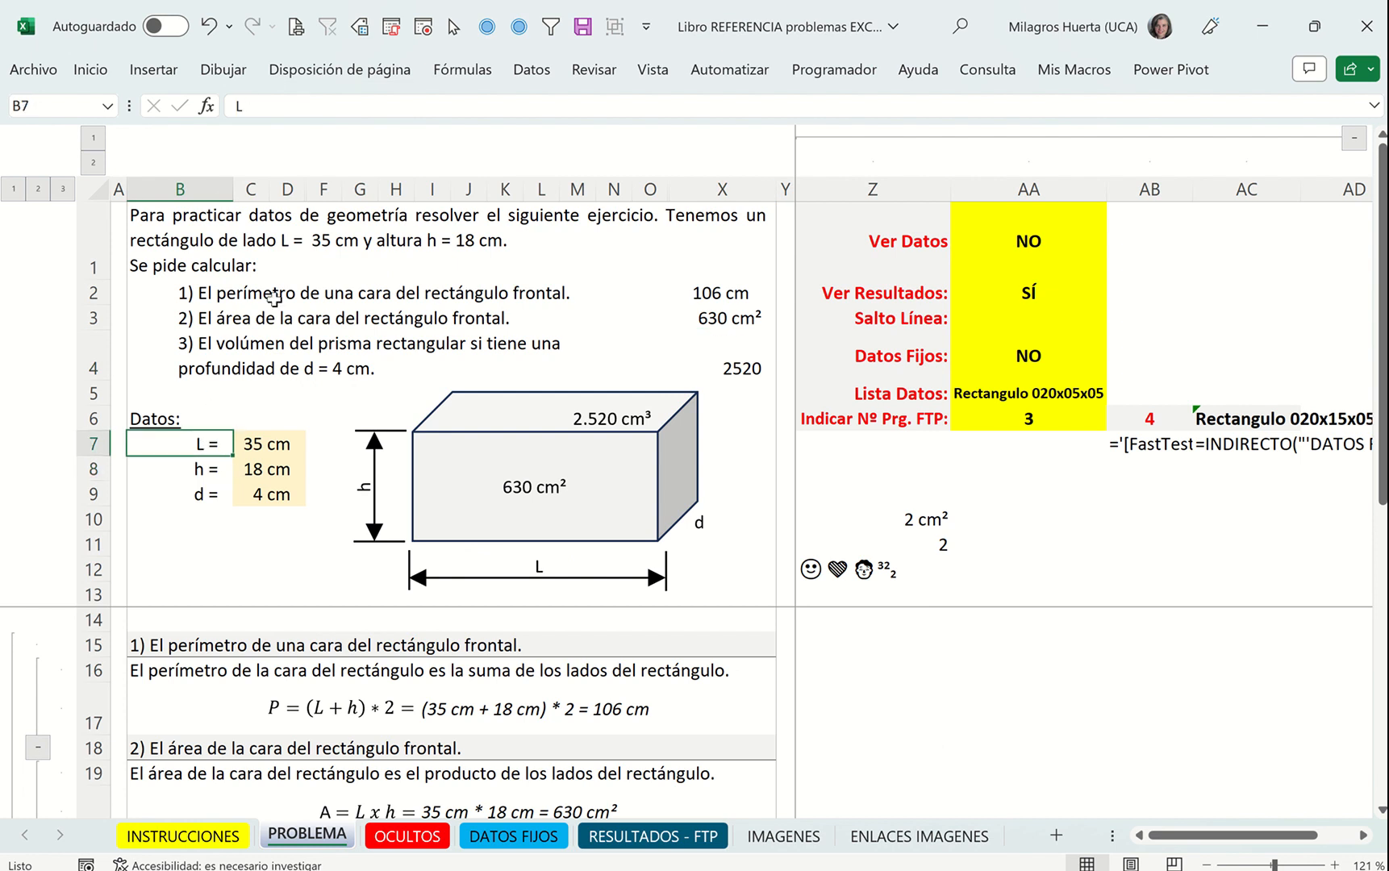
left_click(90, 71)
left_click(561, 183)
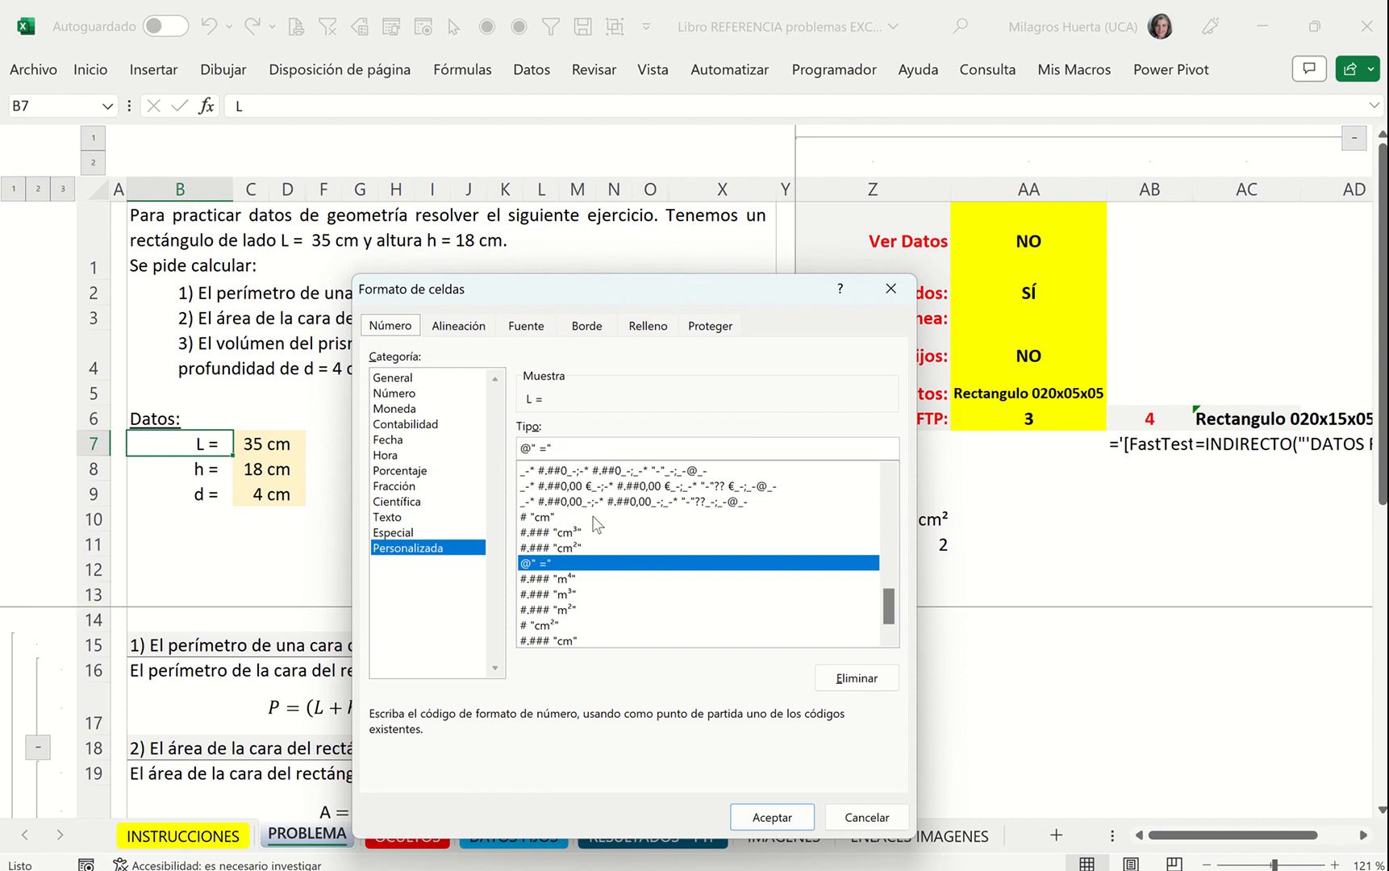
left_click(865, 816)
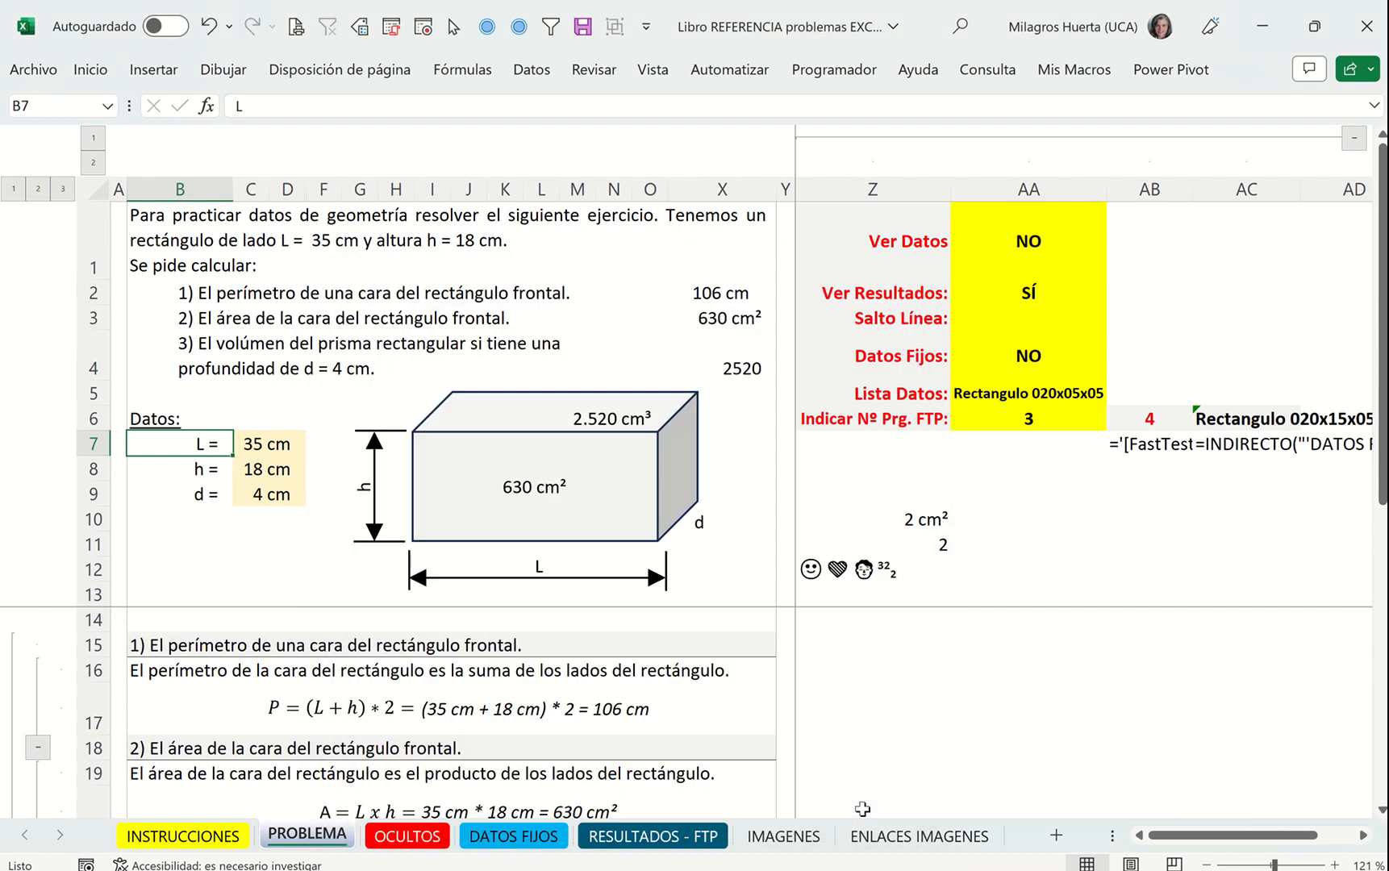
key("Down")
key("Down")
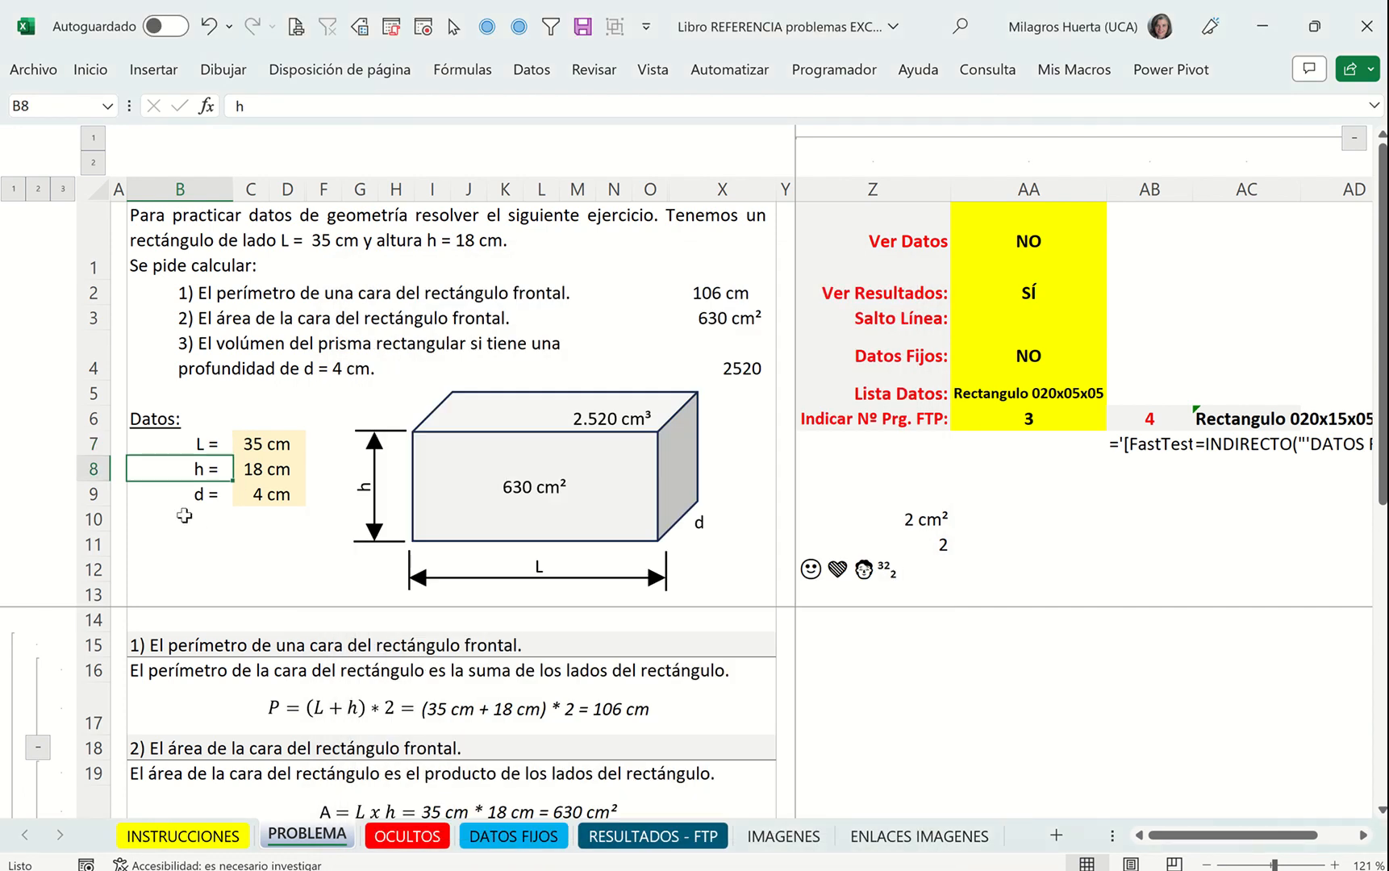
Examine the formulas behind the L value and the perimeter cell X2, and review the worked solutions for perimeter, area and volume
key("Up")
key("Up")
key("Right")
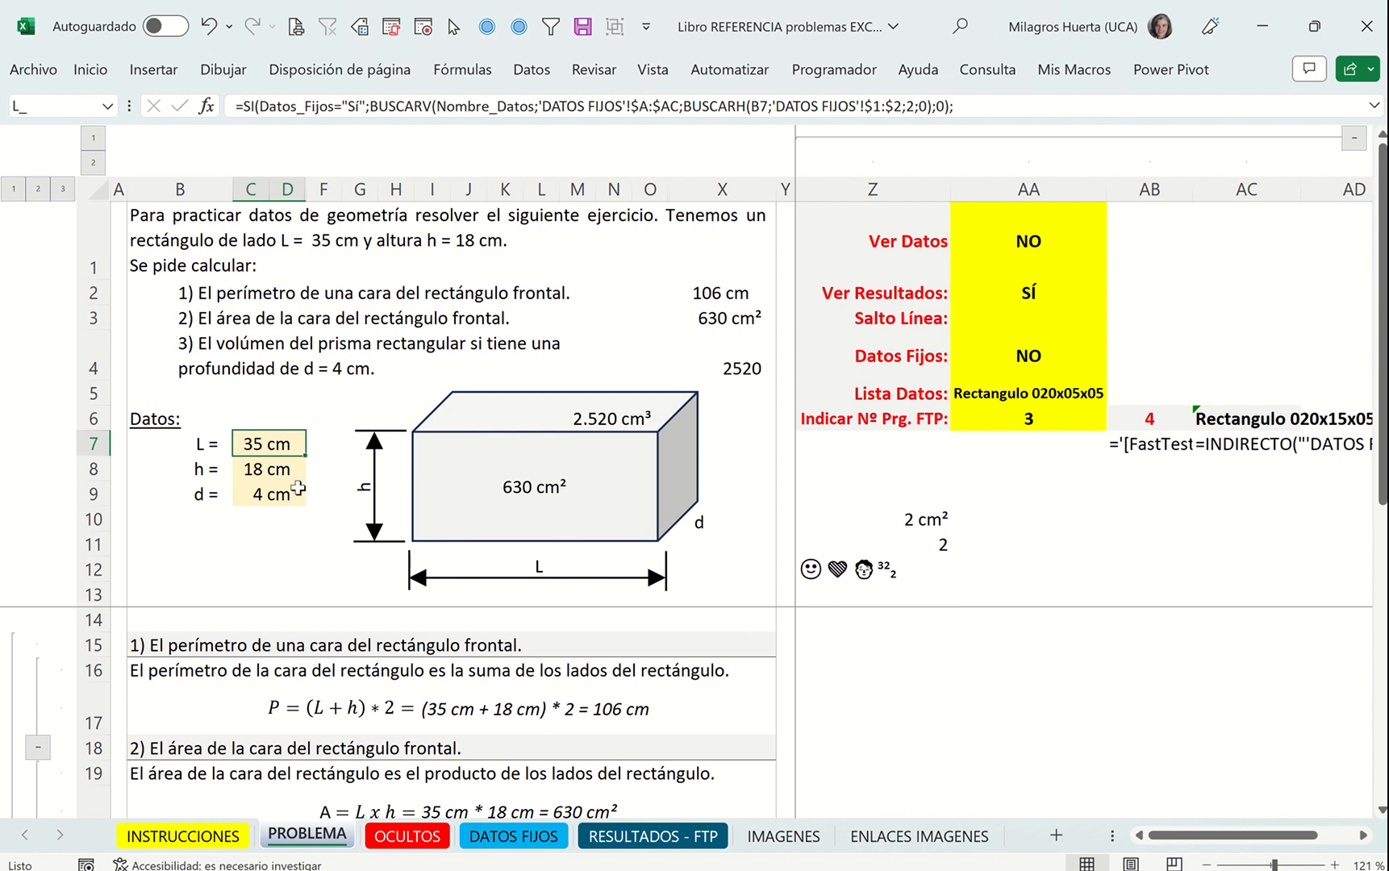
scroll(325, 633, "down", 2)
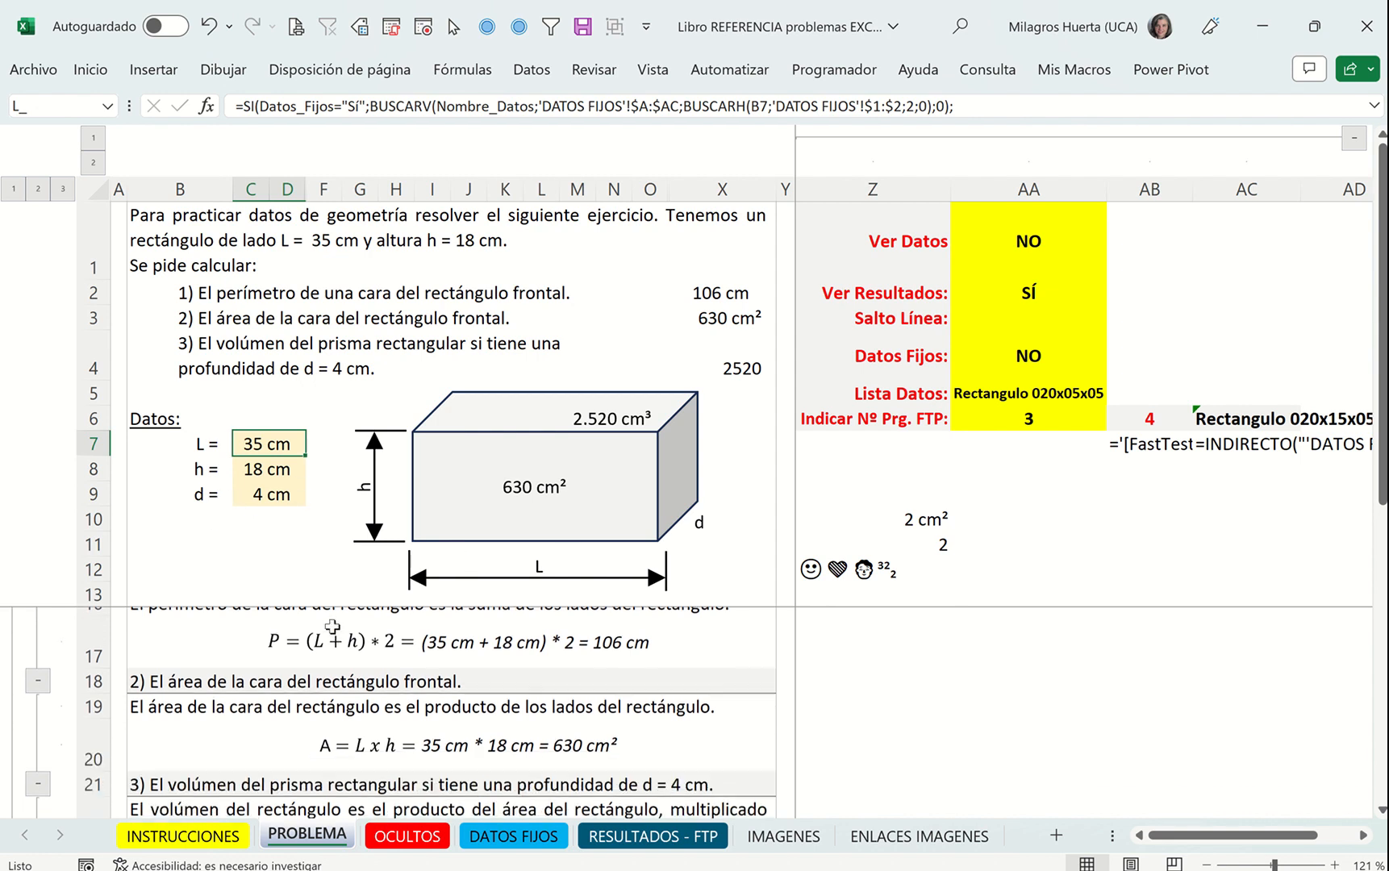
scroll(327, 670, "up", 1)
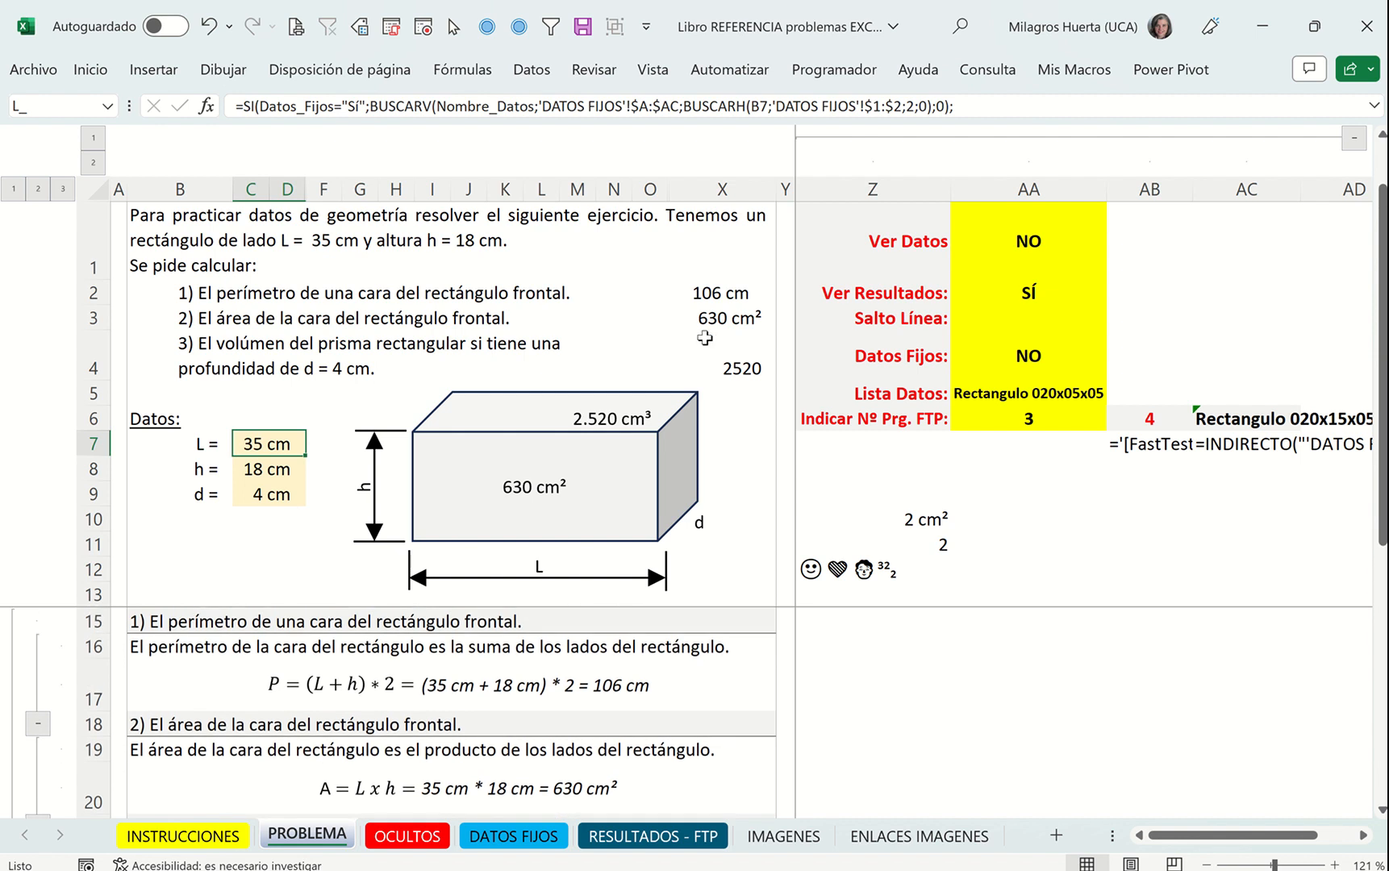
left_click(724, 298)
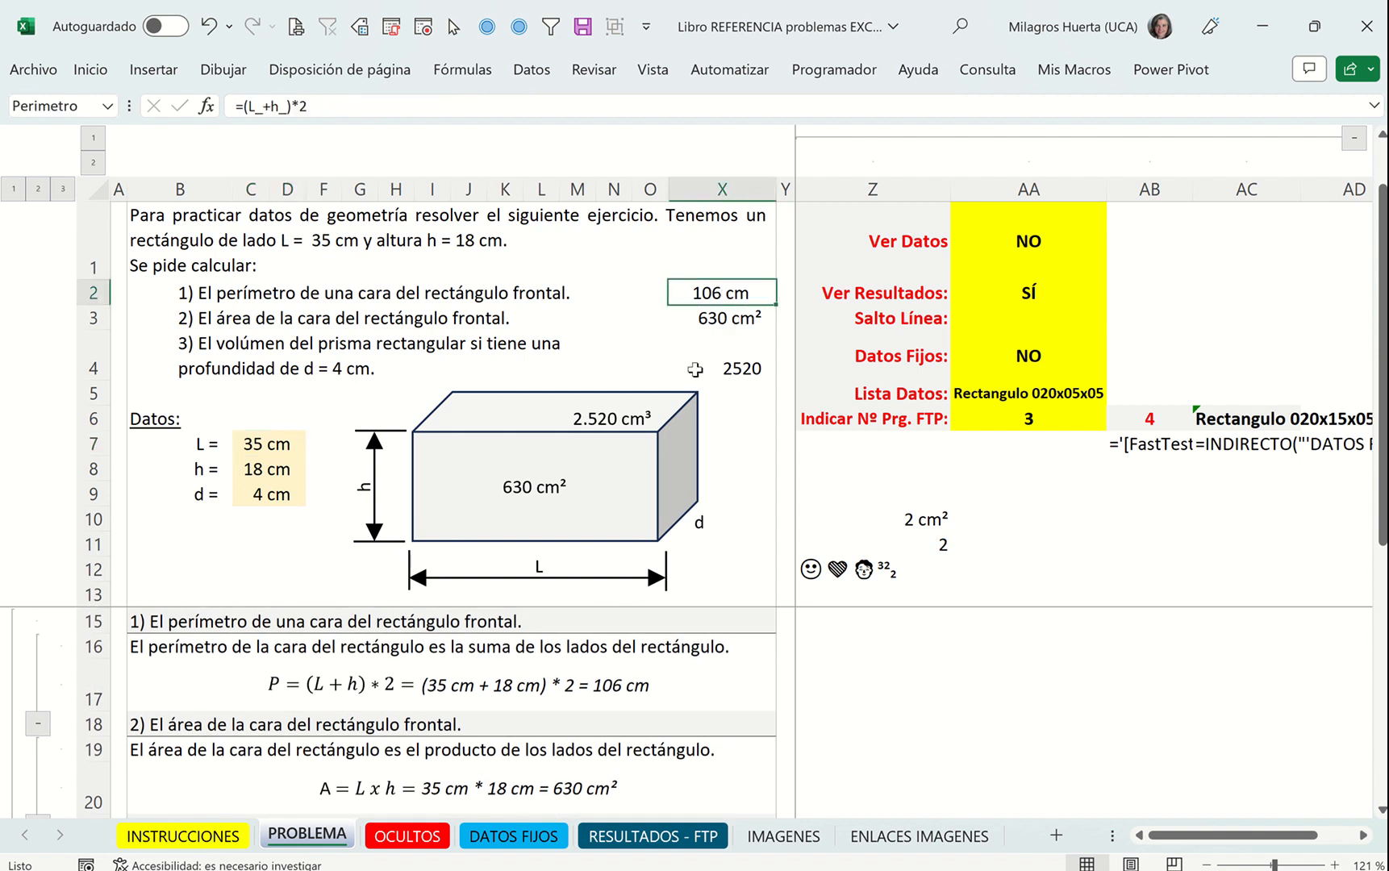
scroll(622, 699, "down", 5)
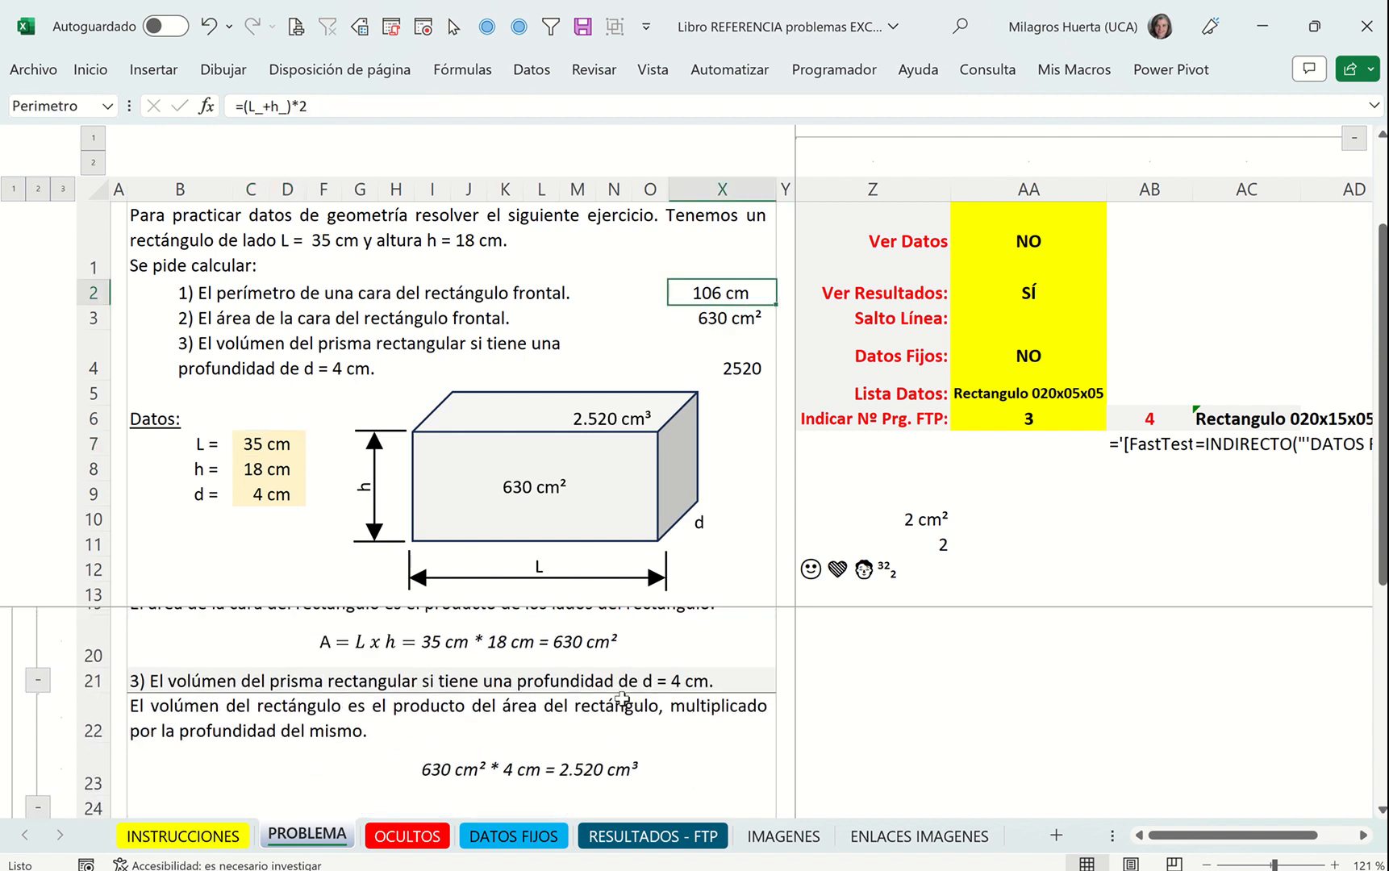
scroll(621, 698, "down", 1)
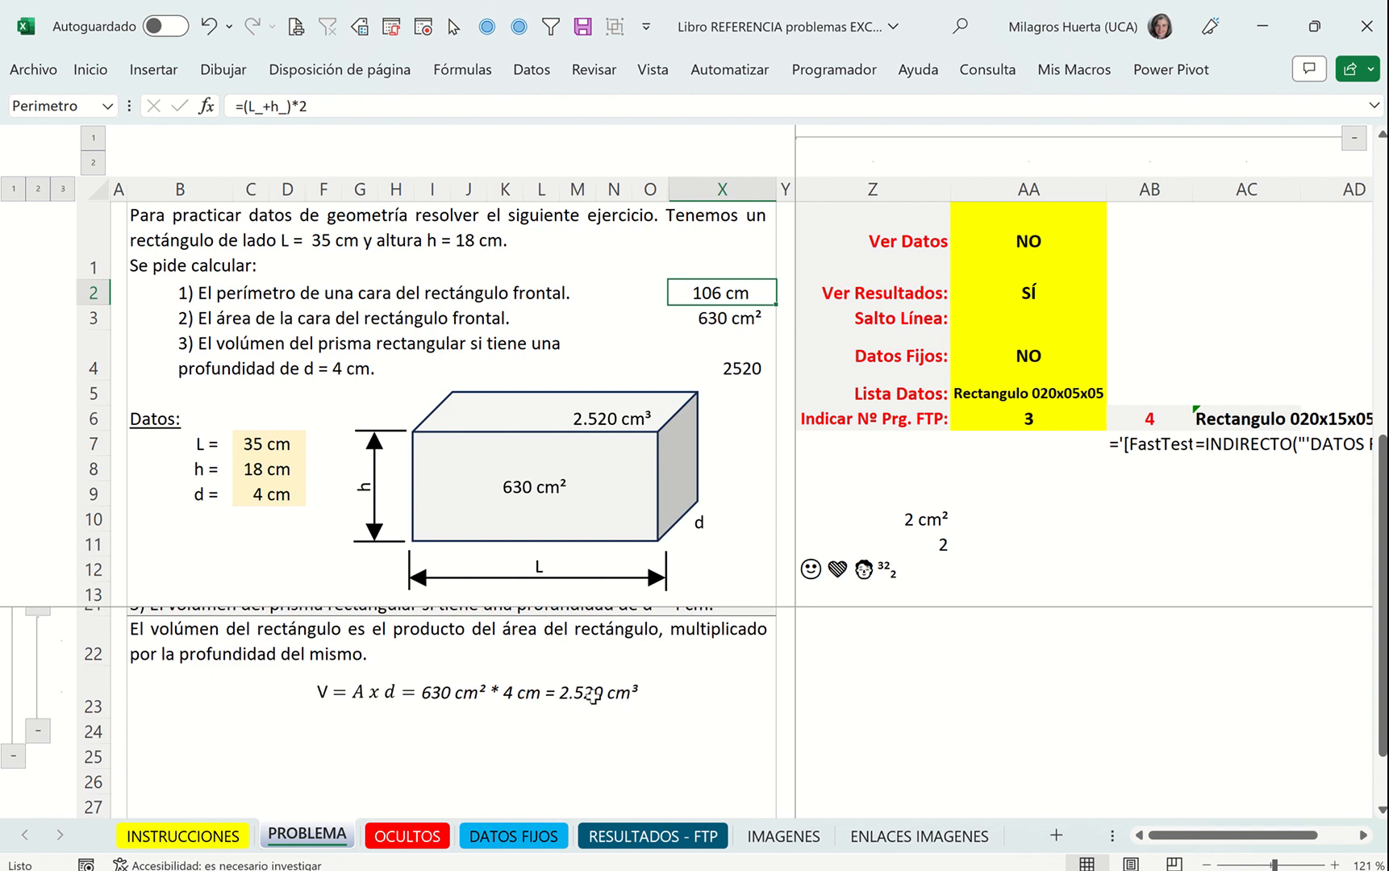
In the volume solution formula in I23, remove the opening TEXTO( in front of Volumen
left_click(595, 694)
scroll(594, 693, "down", 1)
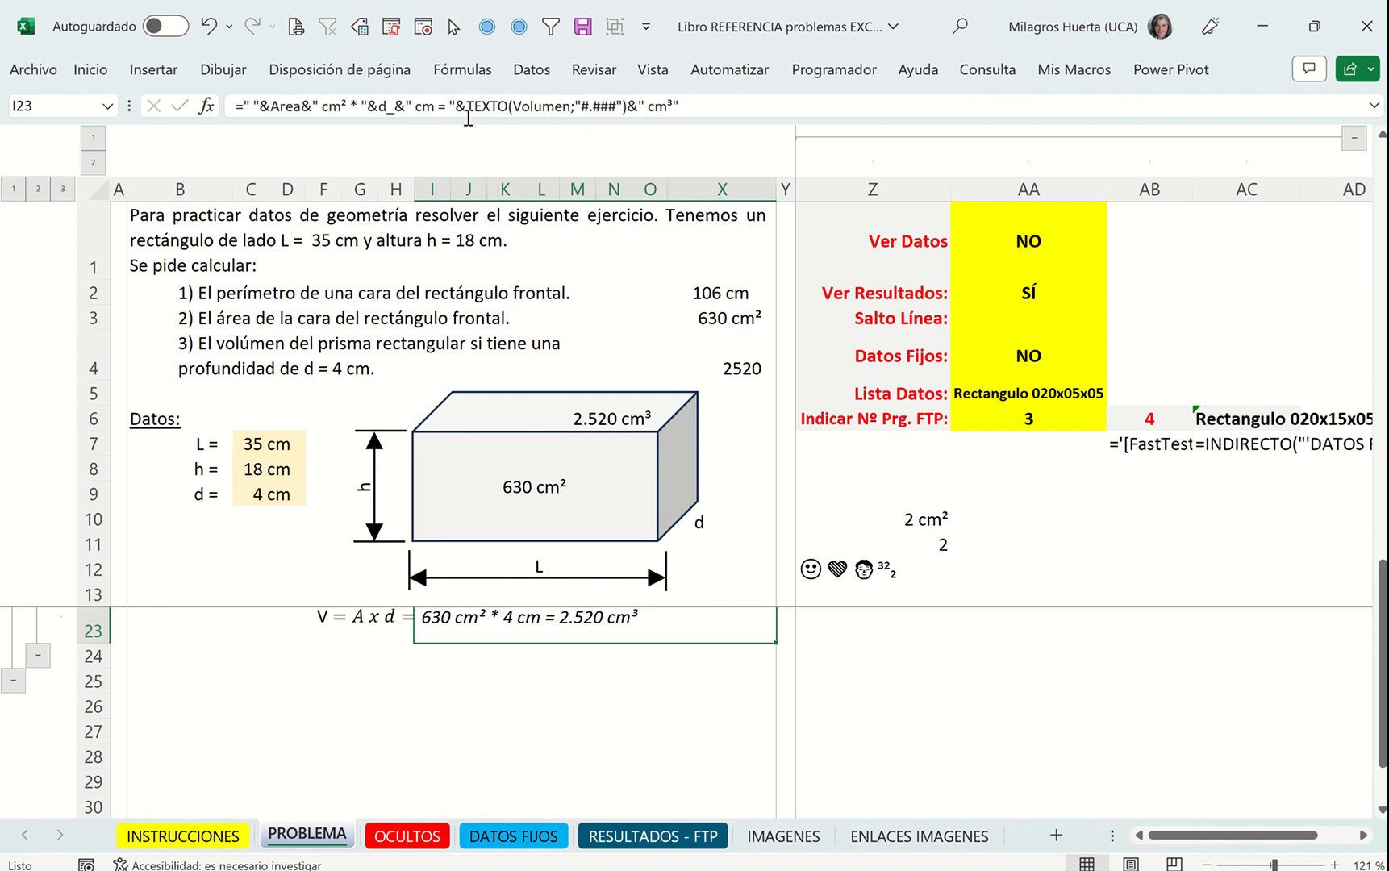
left_click(535, 108)
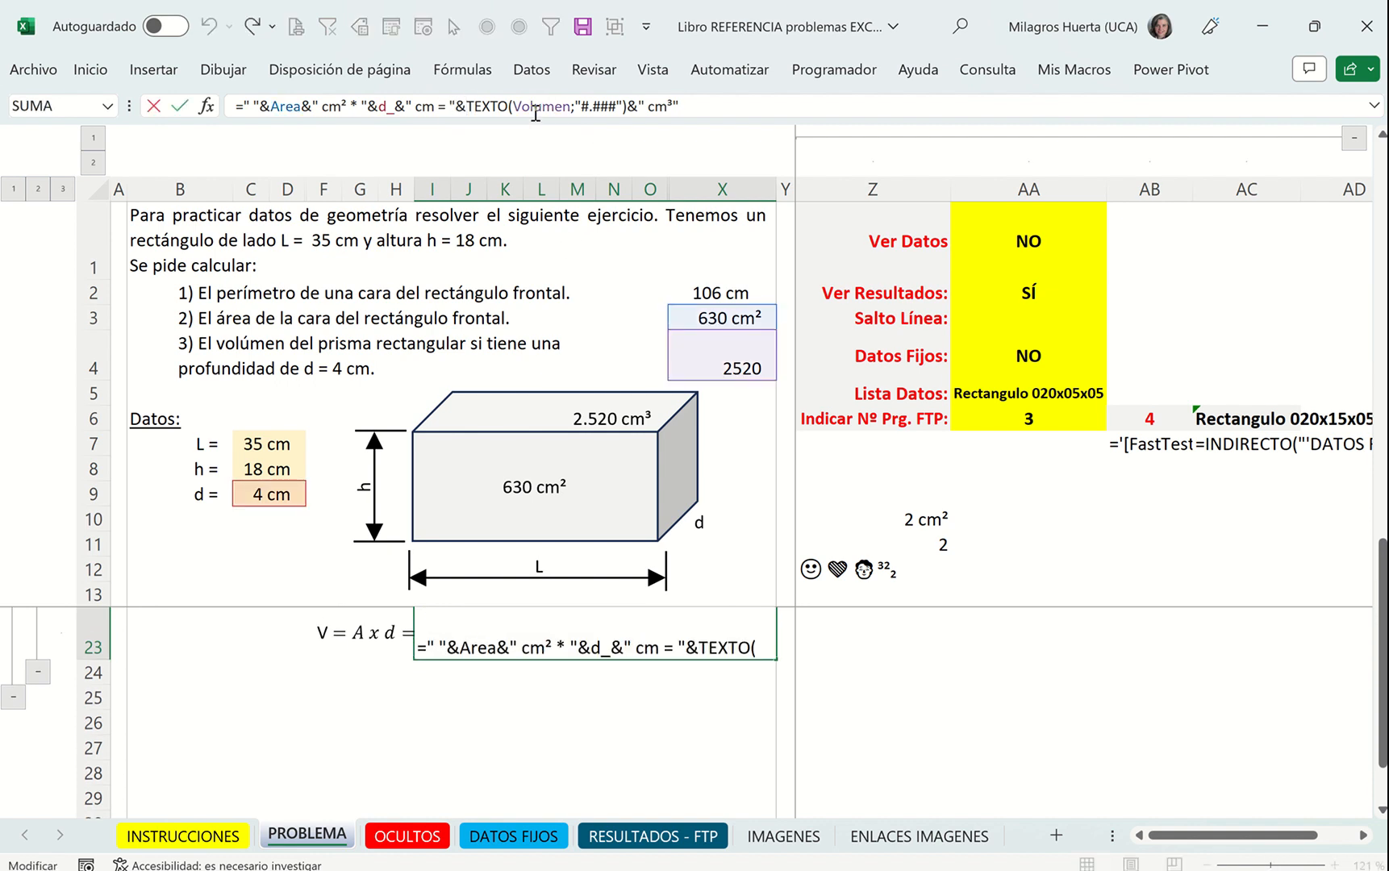
key("shift+Right")
key("shift+Right")
key("shift+Right")
key("shift+Right")
key("shift+Right")
key("shift+Right")
key("Delete")
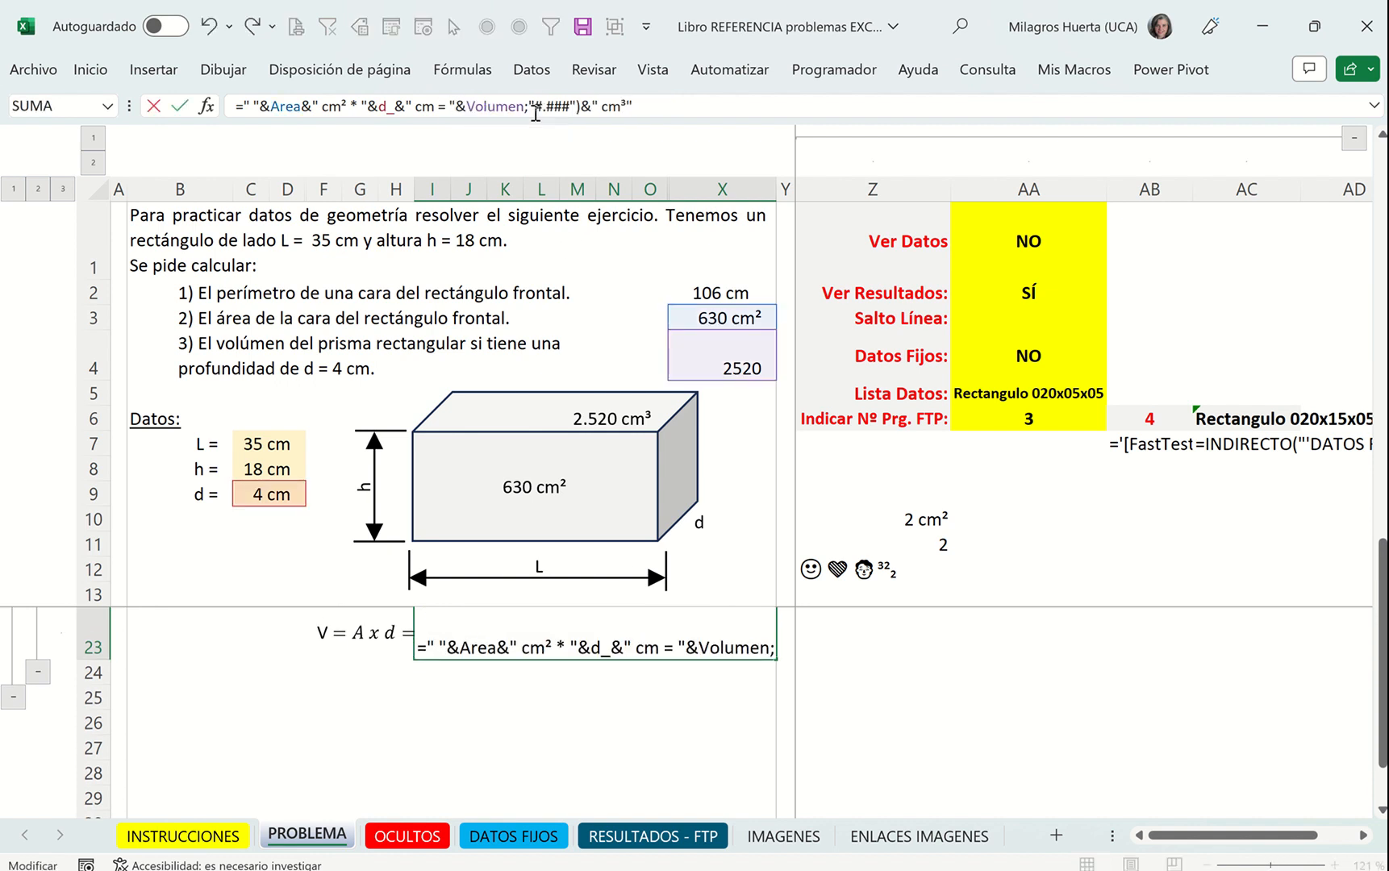
Remove the ;"#.###") format argument after Volumen in I23, enter the simplified formula and reselect the cell
key("Left")
key("shift+Left")
key("shift+Left")
key("shift+Left")
key("shift+Left")
key("shift+Left")
key("shift+Left")
key("shift+Left")
key("shift+Left")
key("shift+Left")
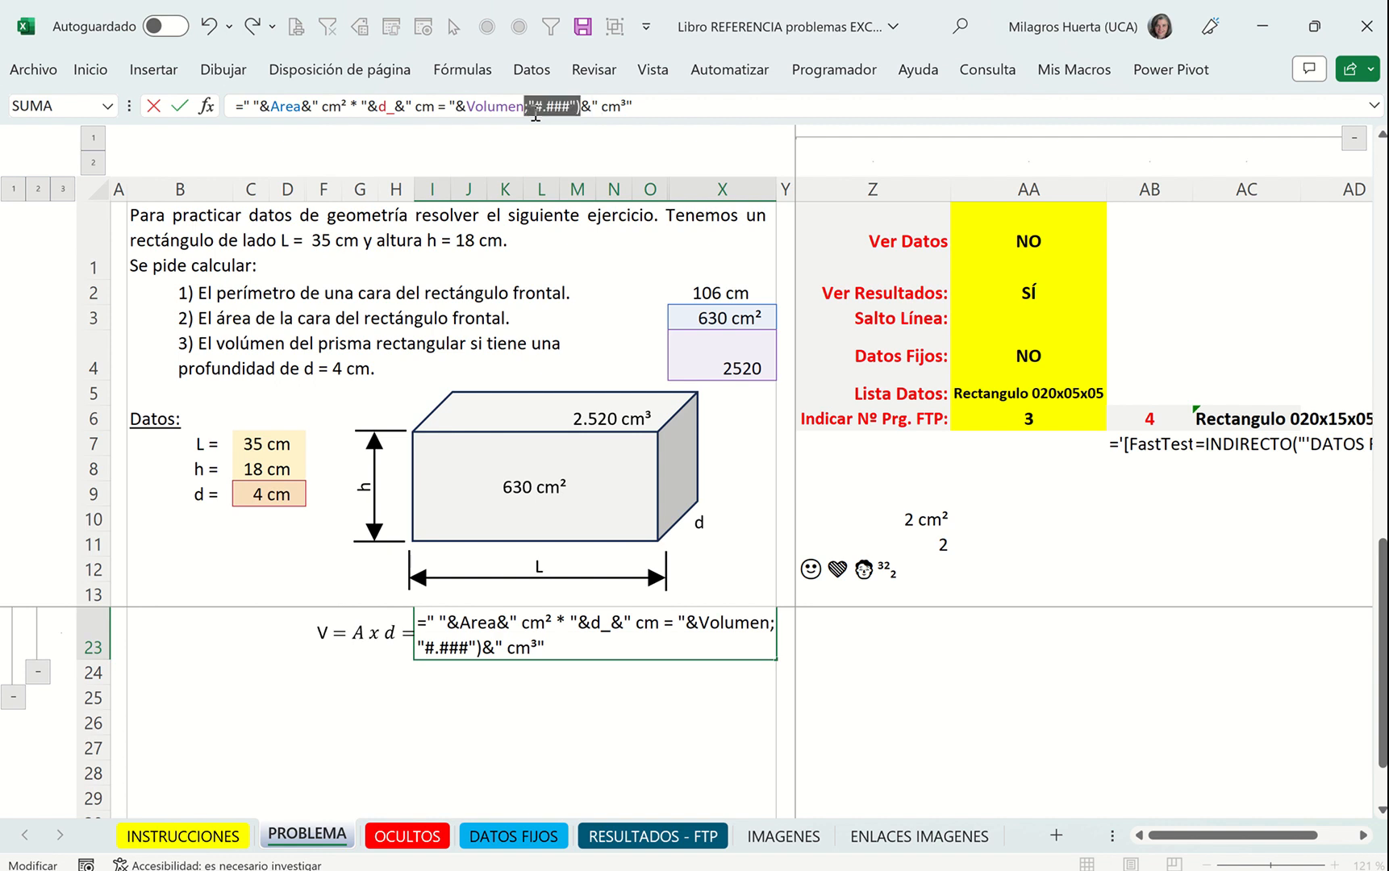
key("Delete")
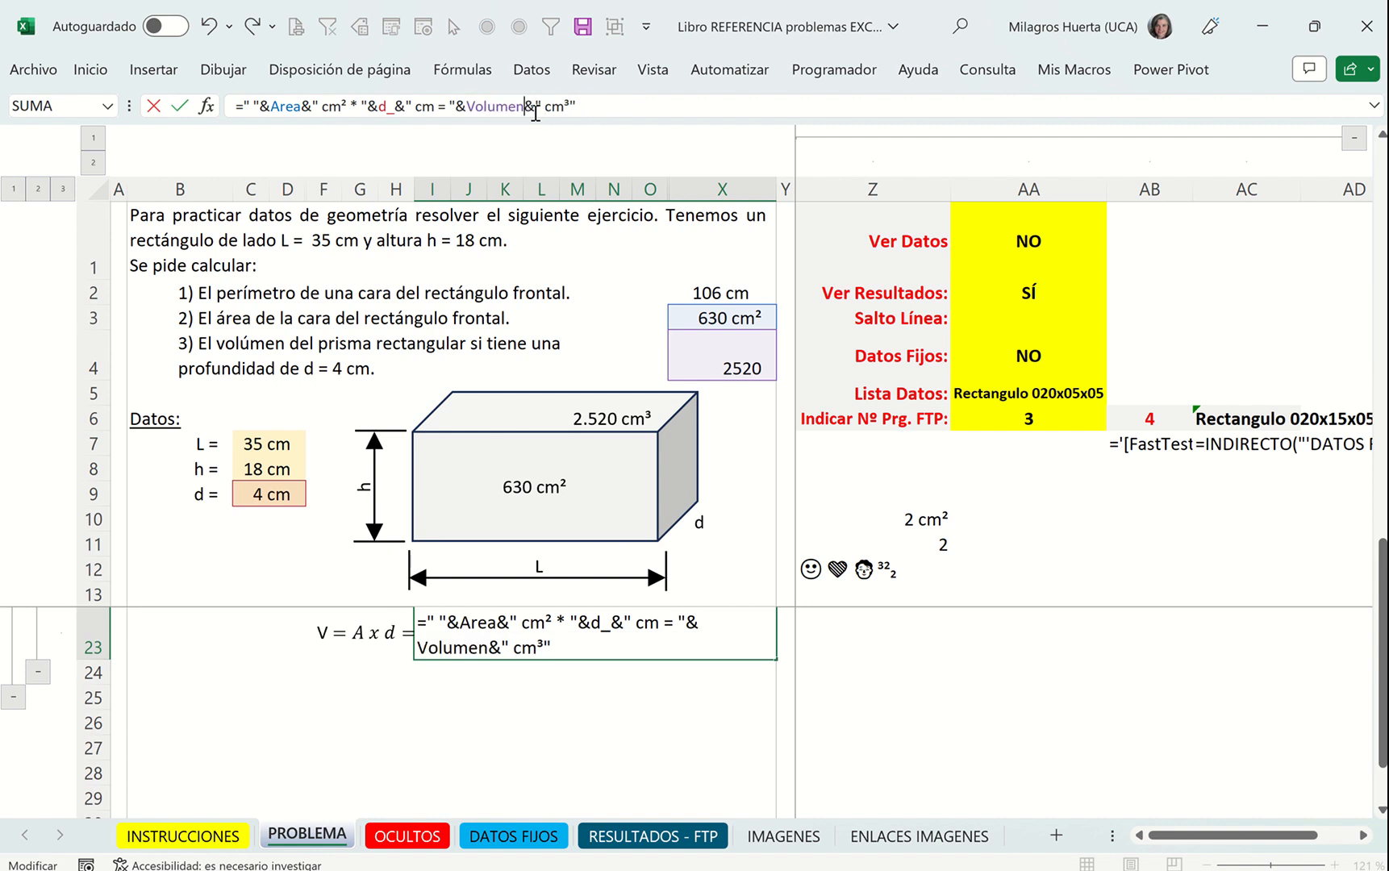
key("Return")
key("Up")
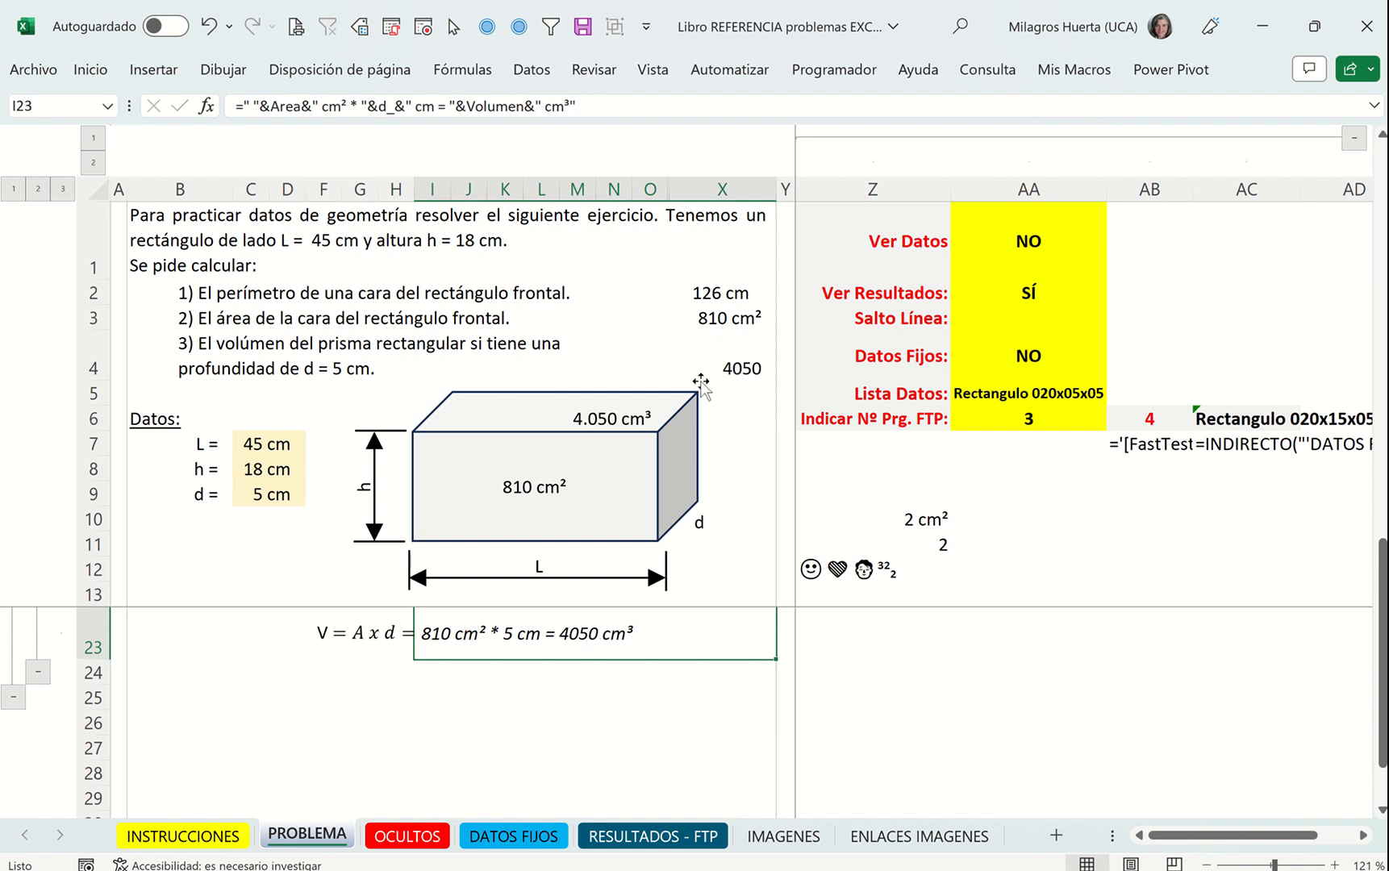
Apply the custom number format #.### "cm³" to the volume cell X4
left_click(739, 367)
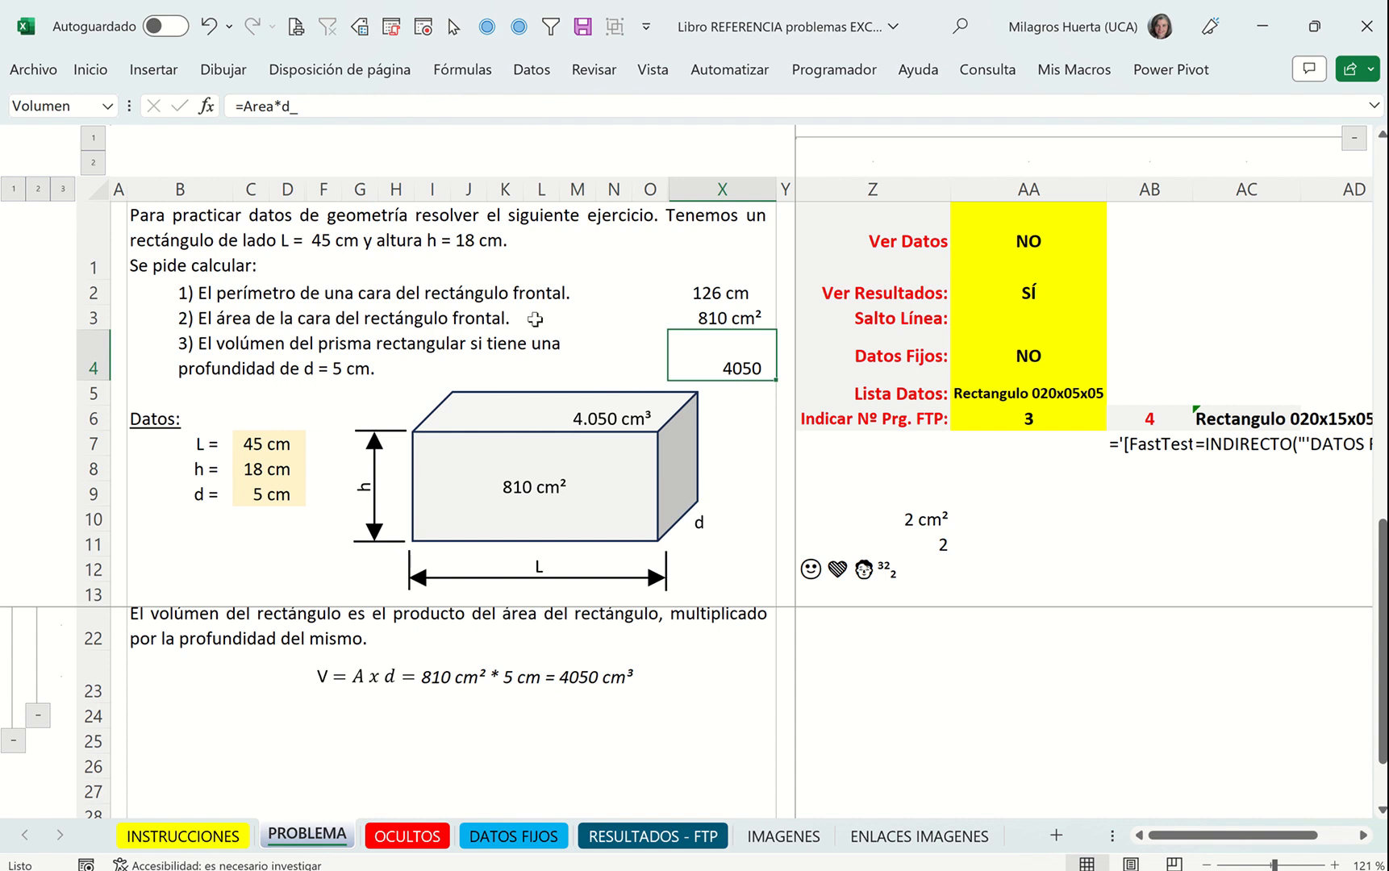
left_click(93, 72)
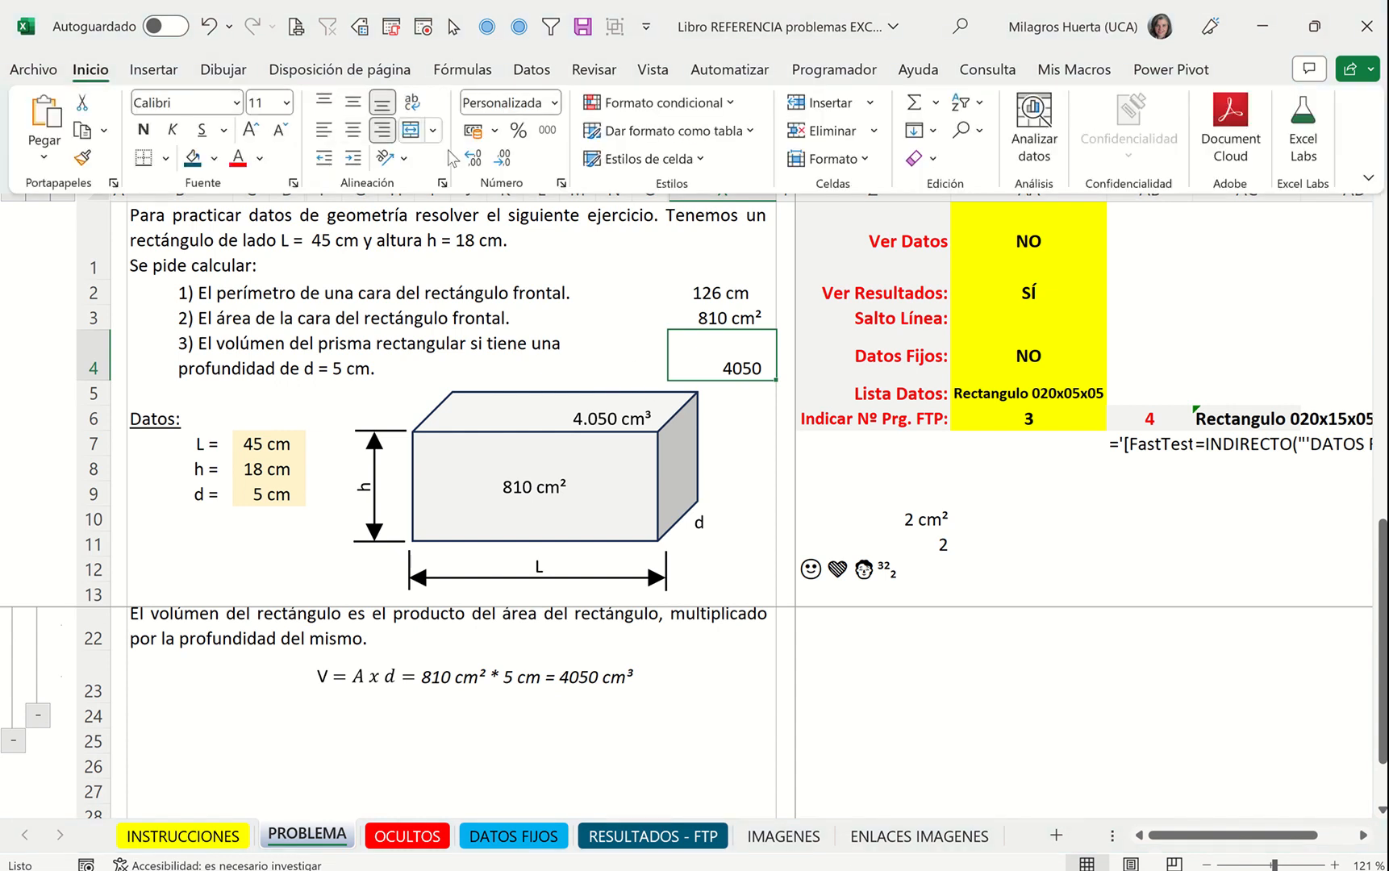
left_click(561, 184)
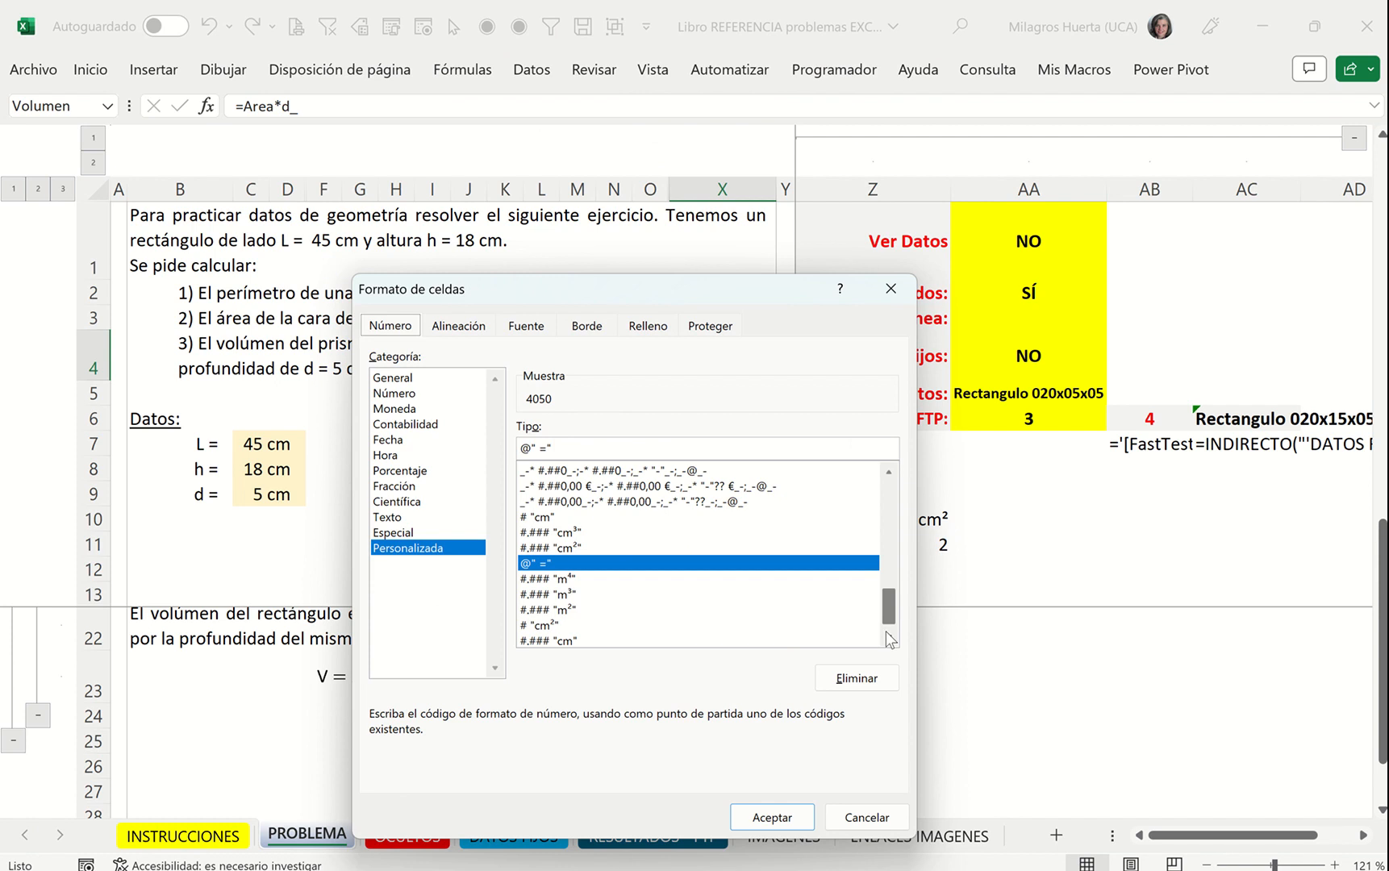
left_click(888, 641)
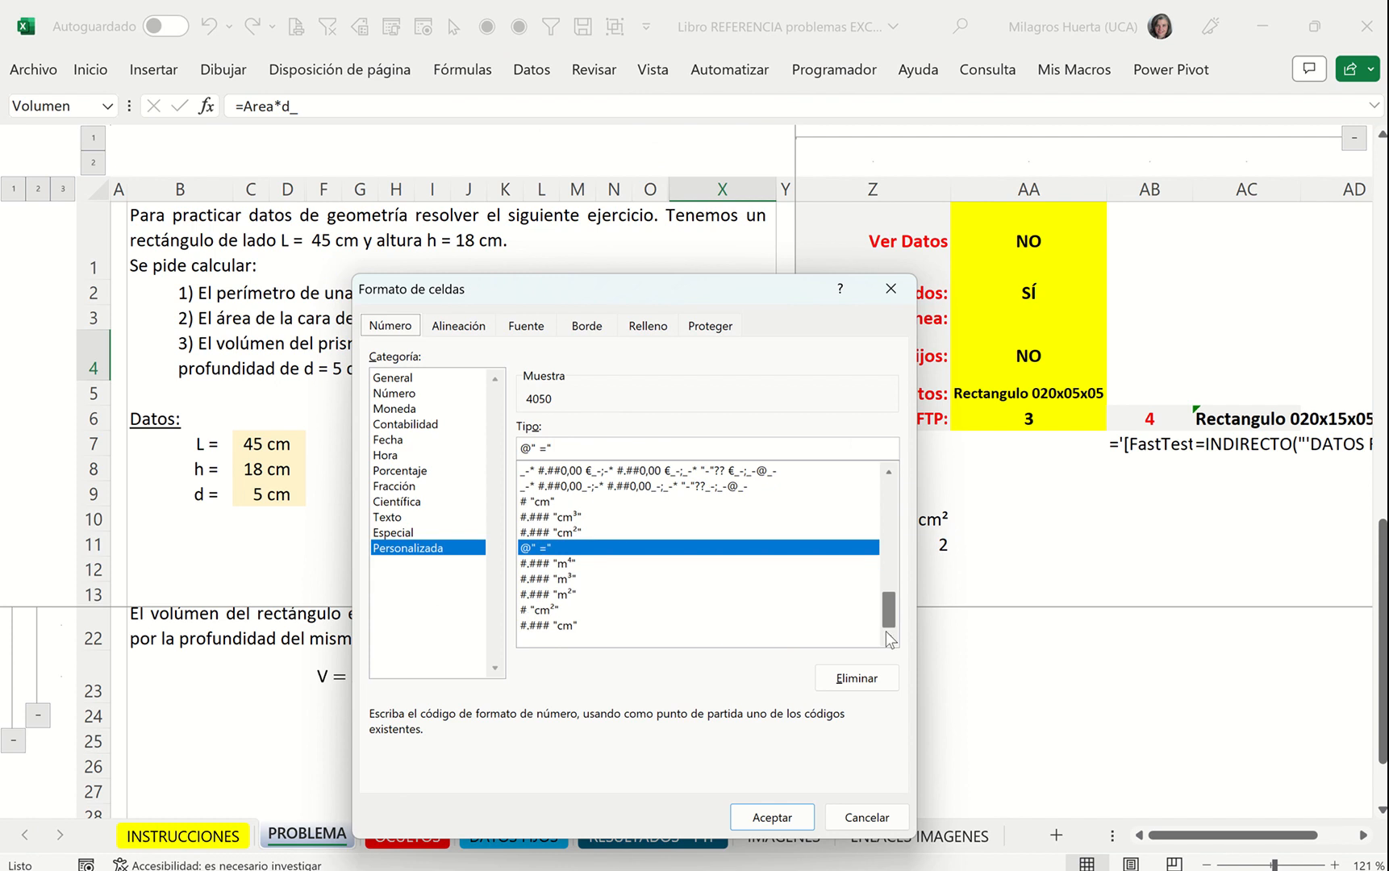
left_click(575, 578)
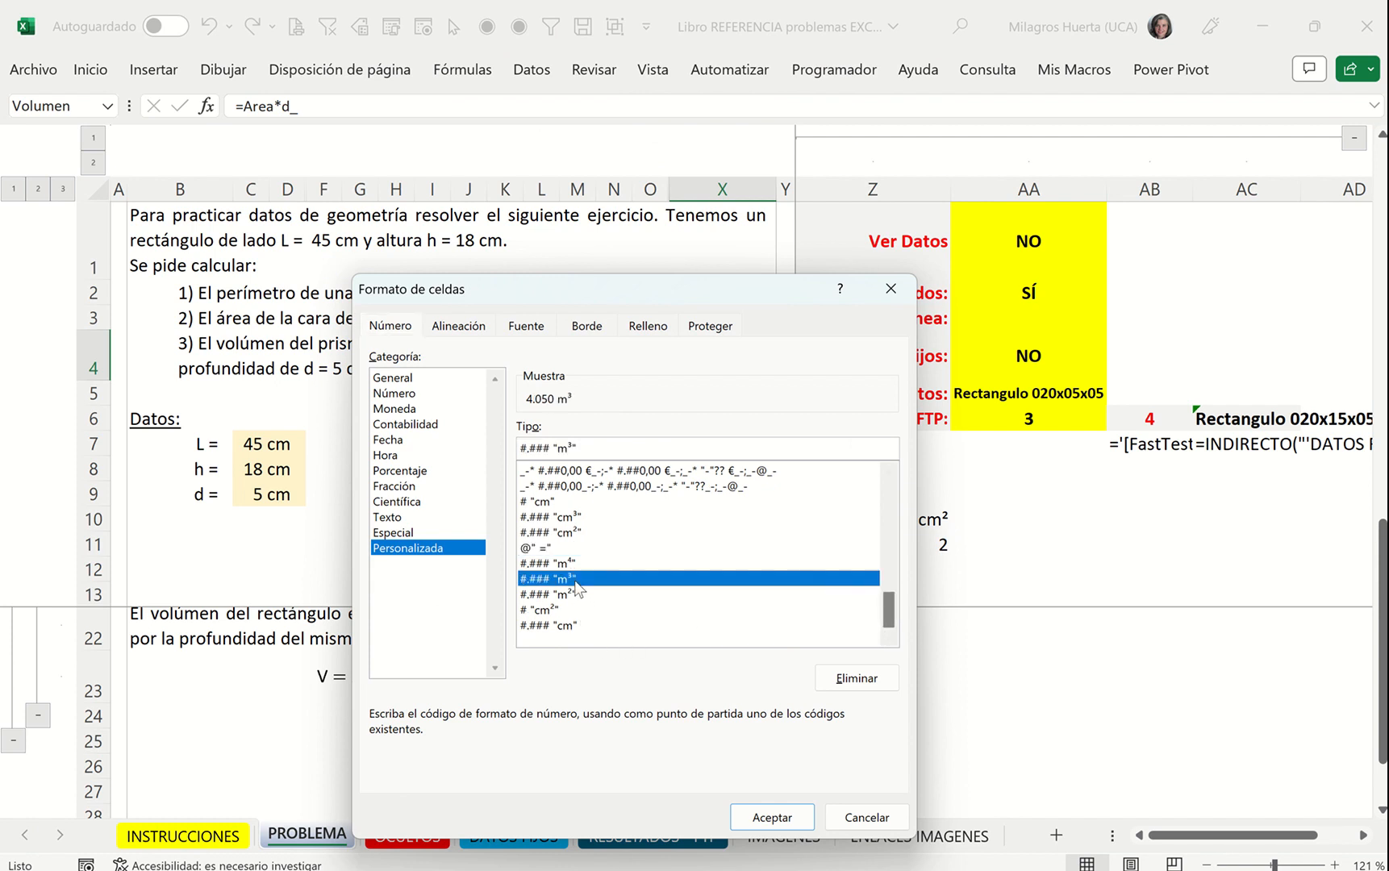
left_click(574, 516)
left_click(772, 817)
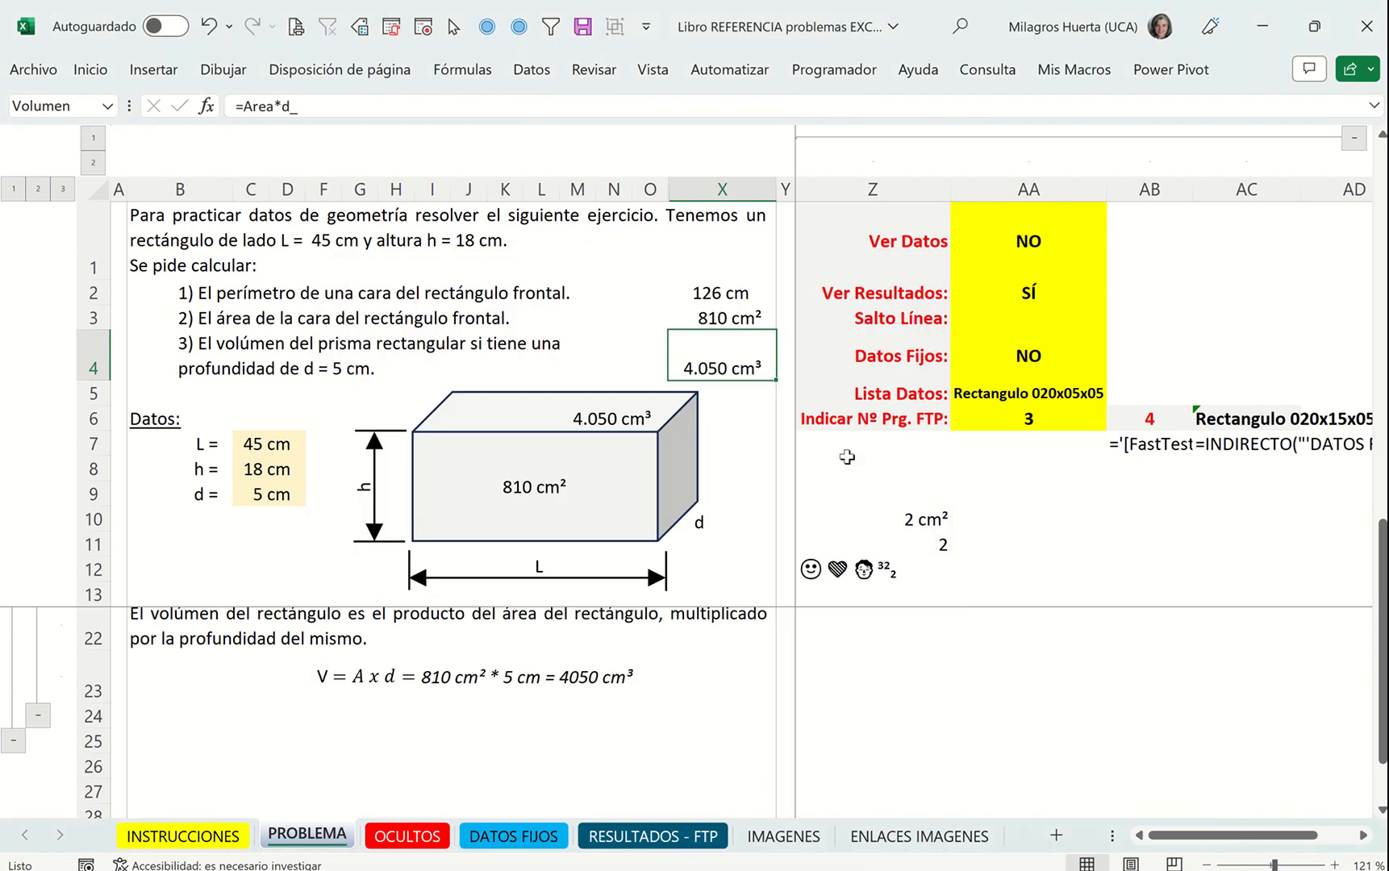
Wrap Volumen in I23's formula as TEXTO(Volumen;"#.###"), keeping the " cm³" text after it, and enter the formula
left_click(592, 670)
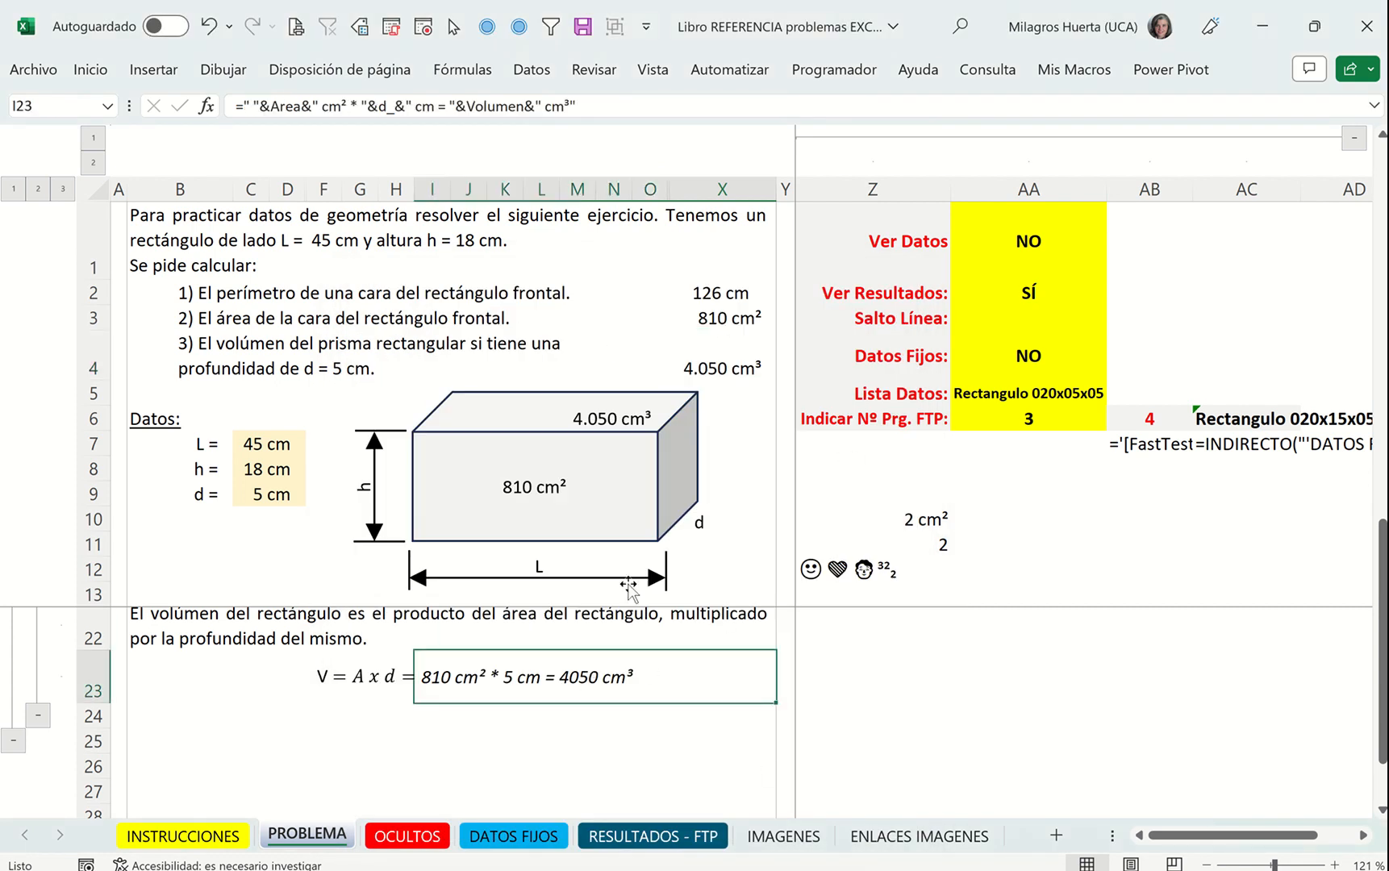
left_click(466, 109)
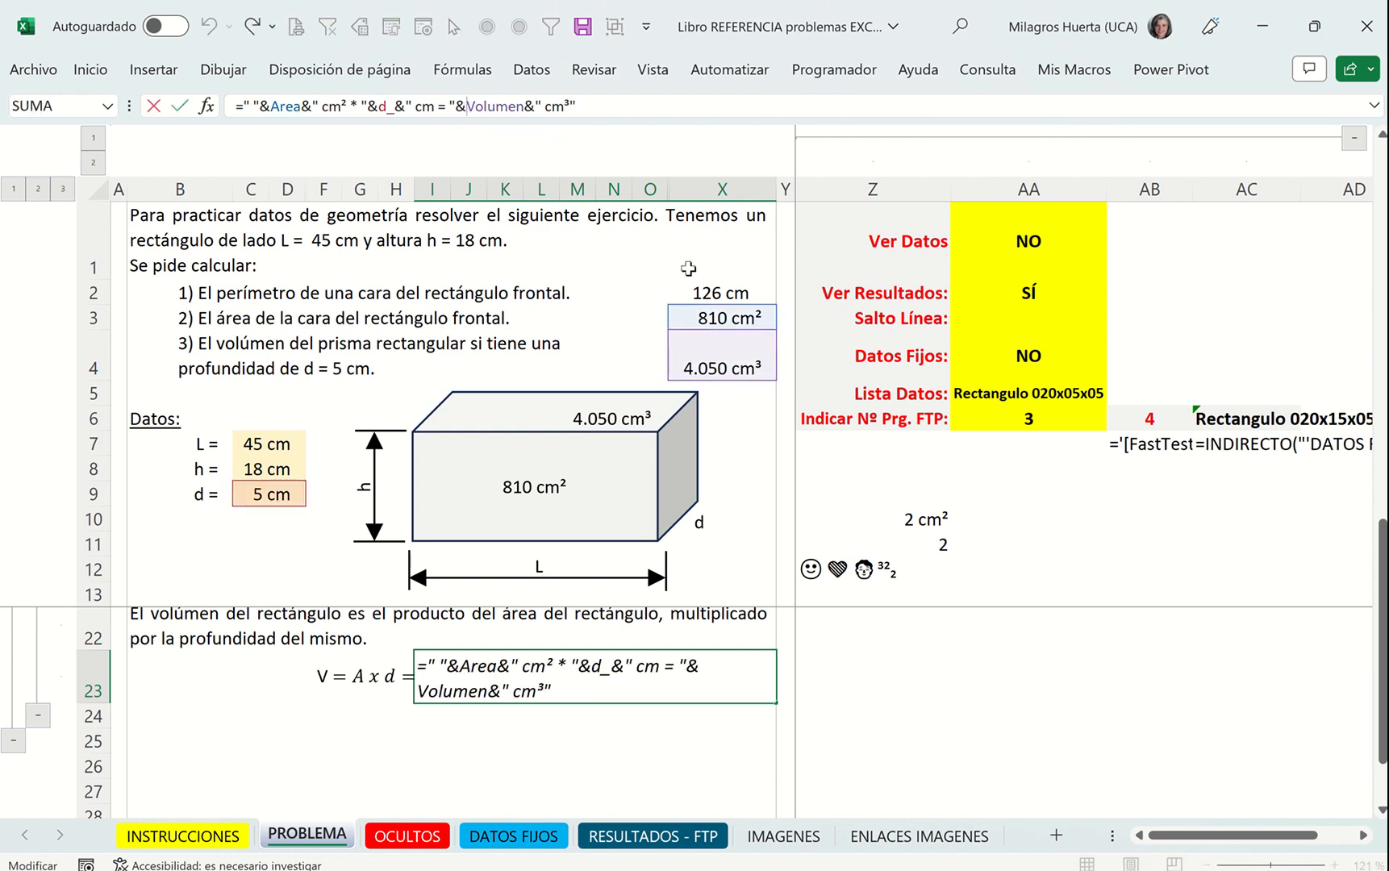
type("TEX")
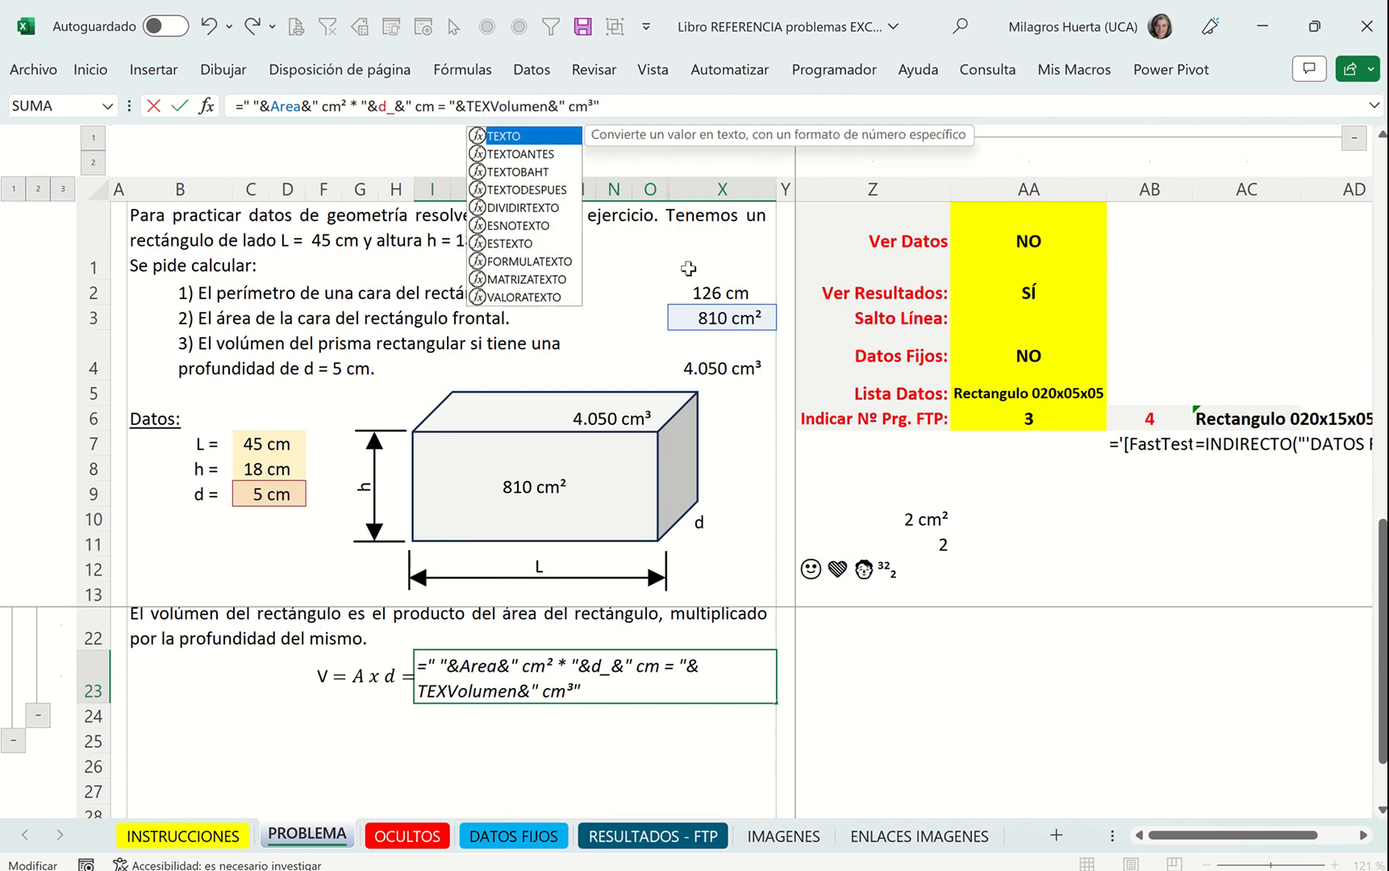
key("Tab")
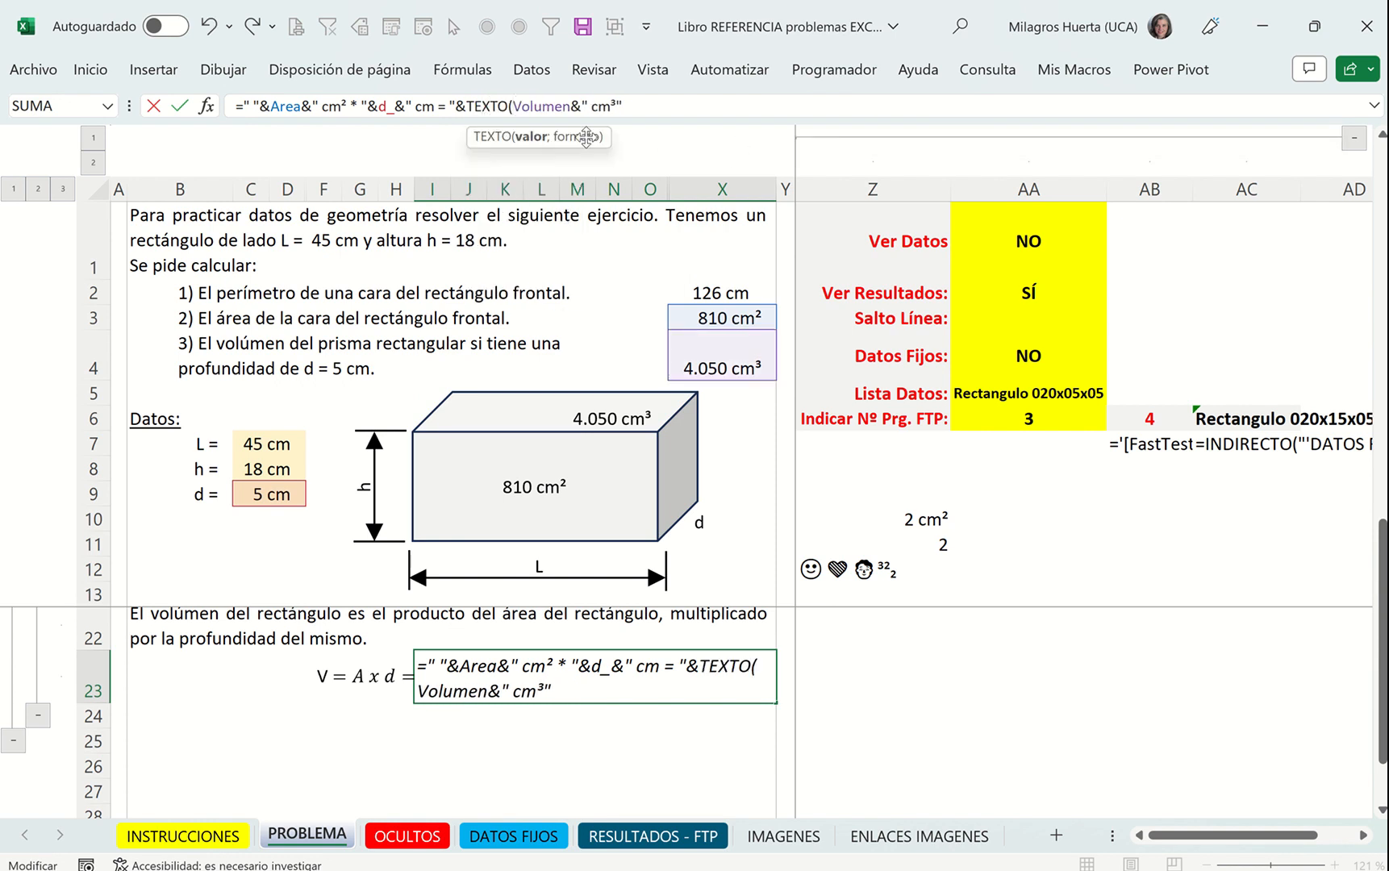
left_click(523, 138)
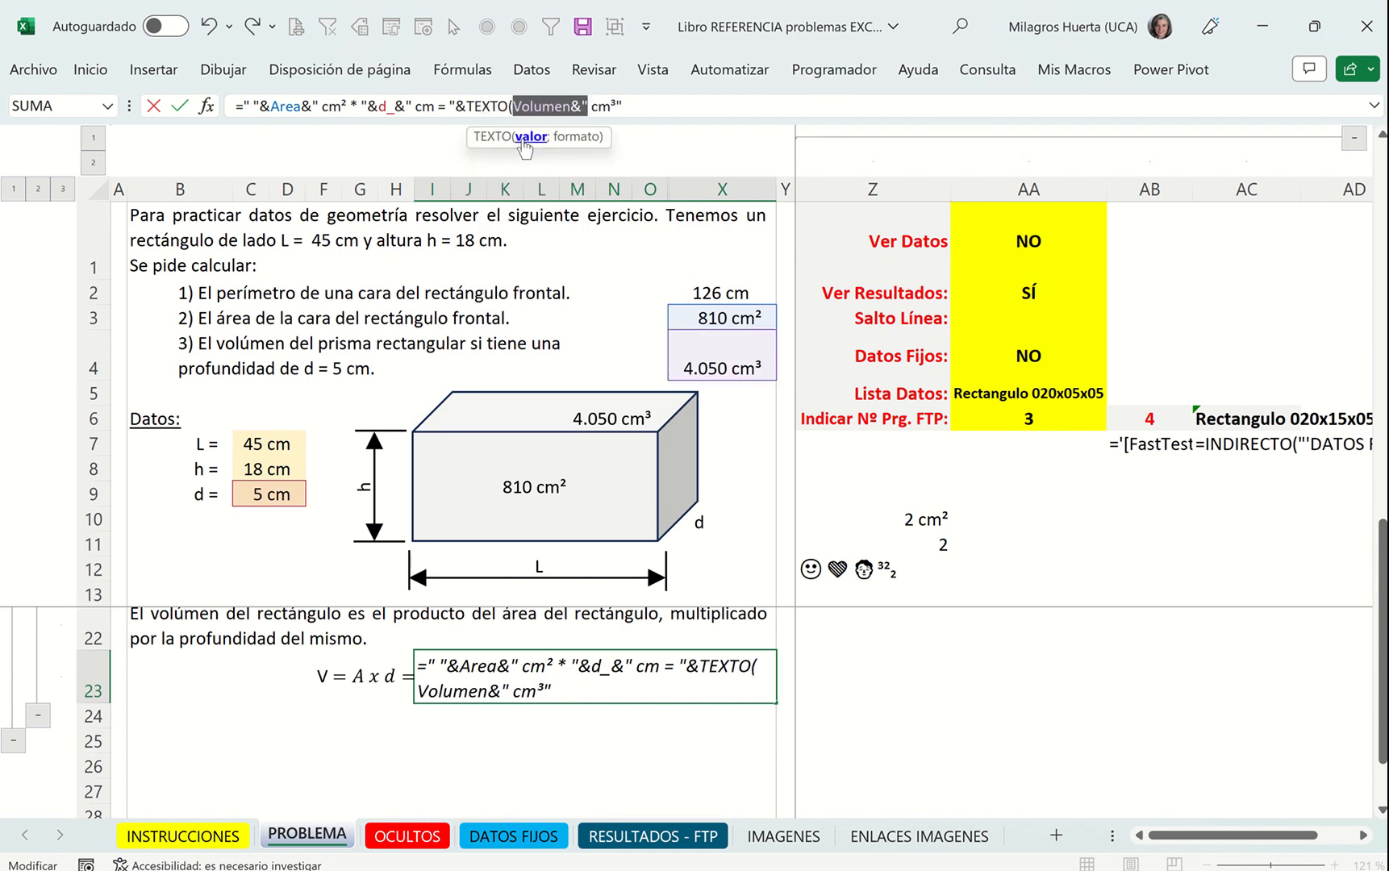
left_click(564, 107)
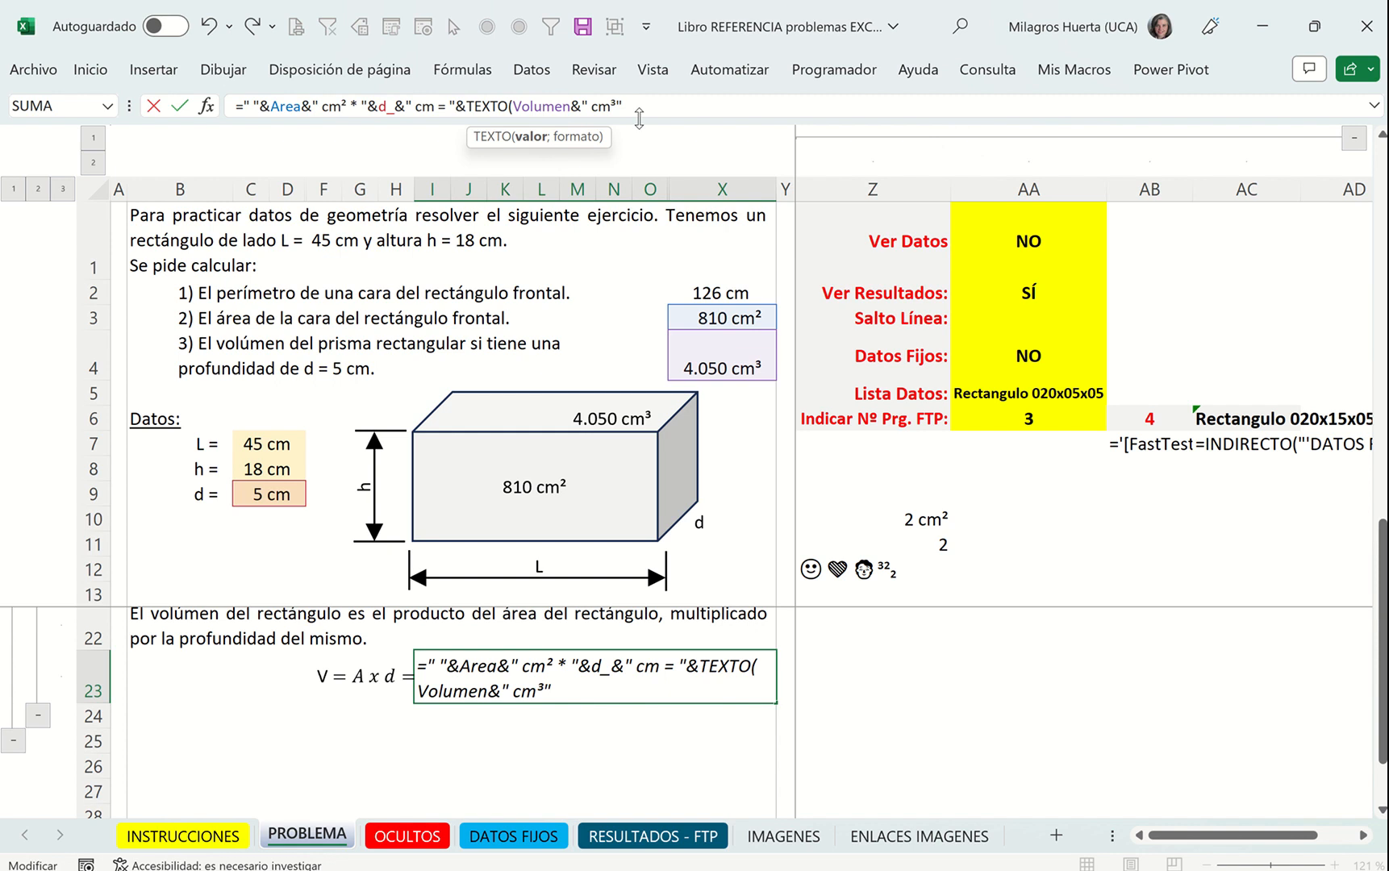
type(";\"")
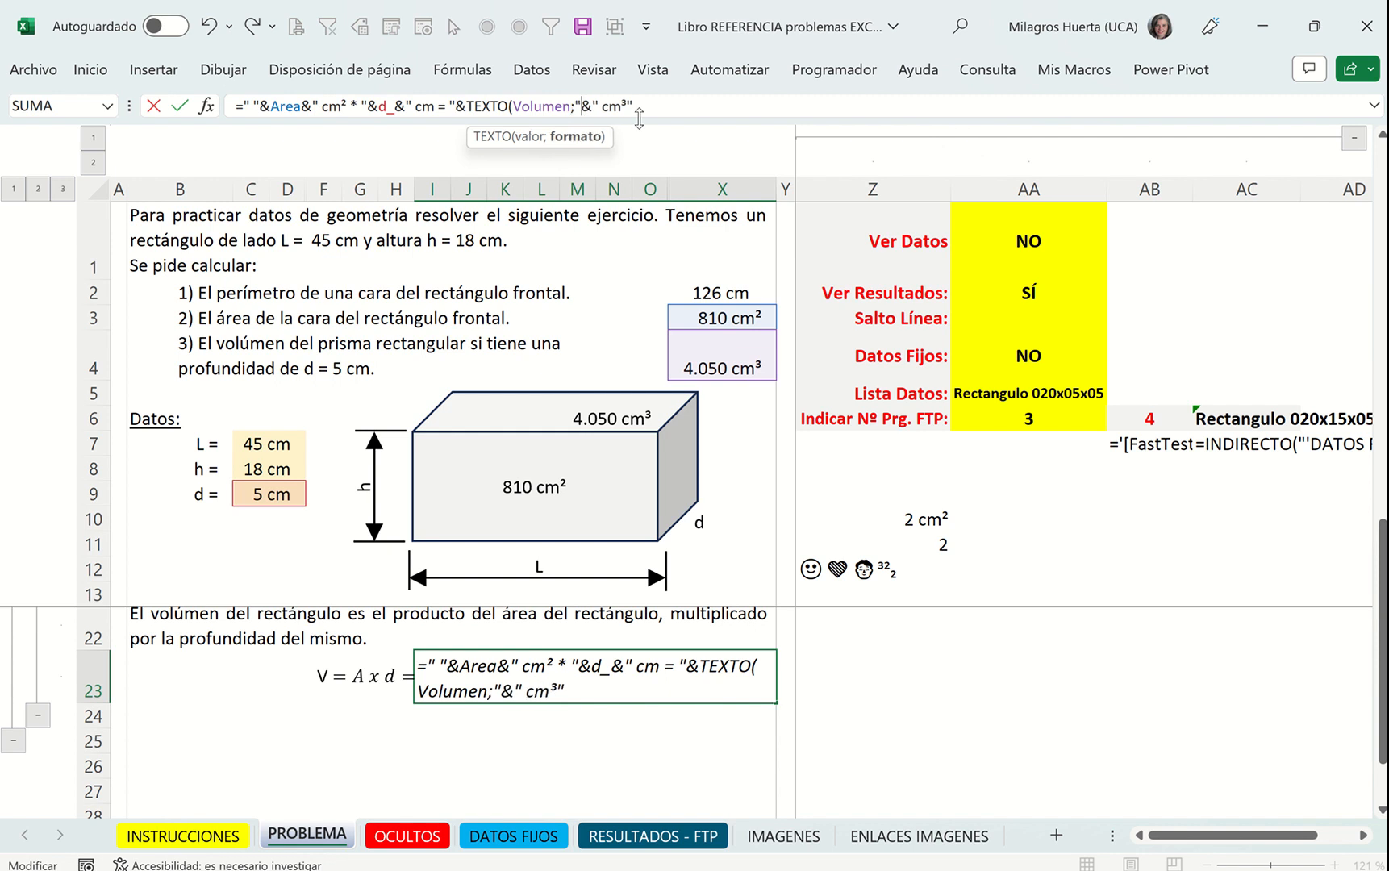
type("\"")
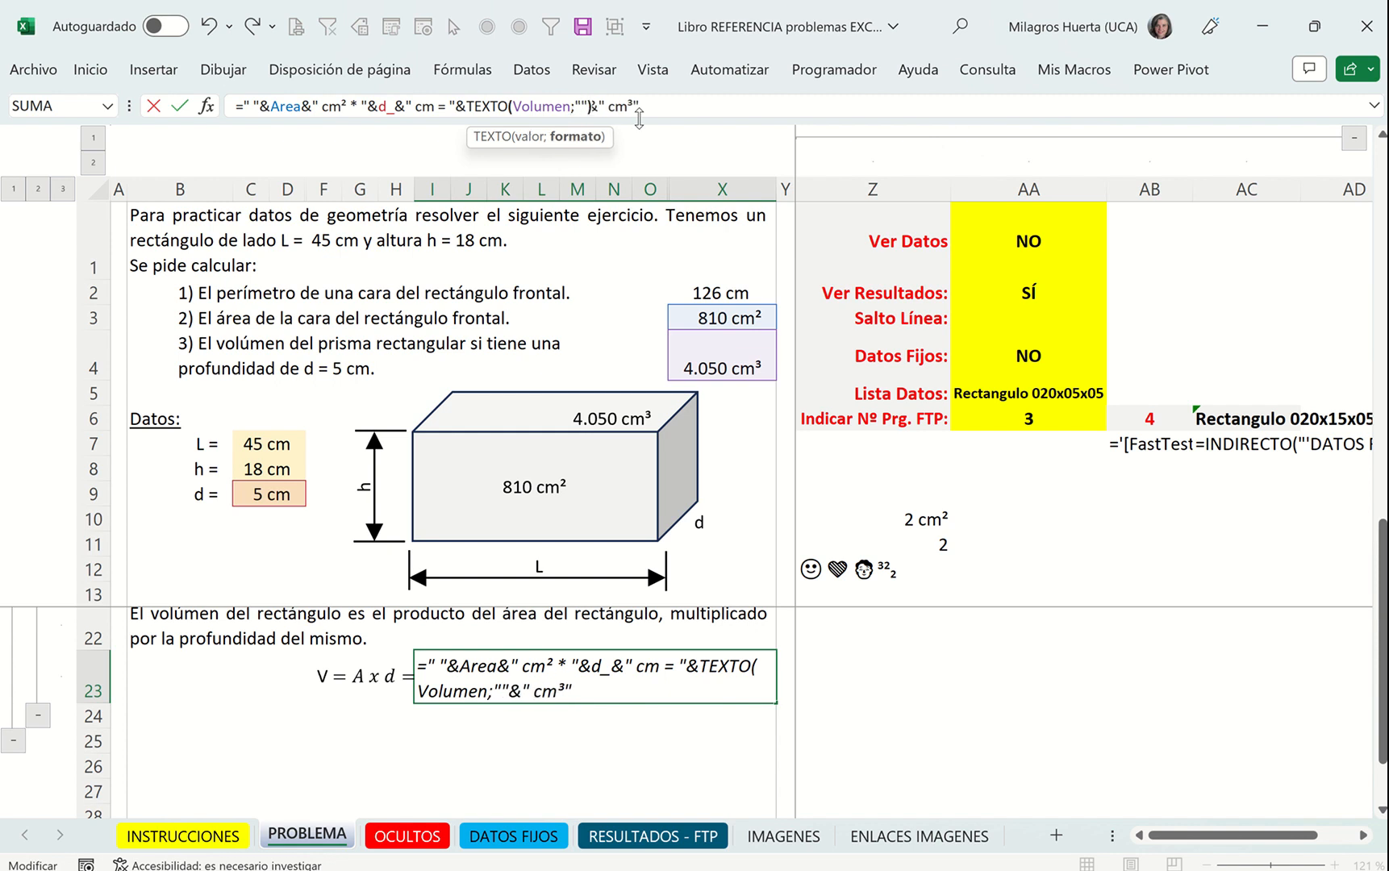
type(")")
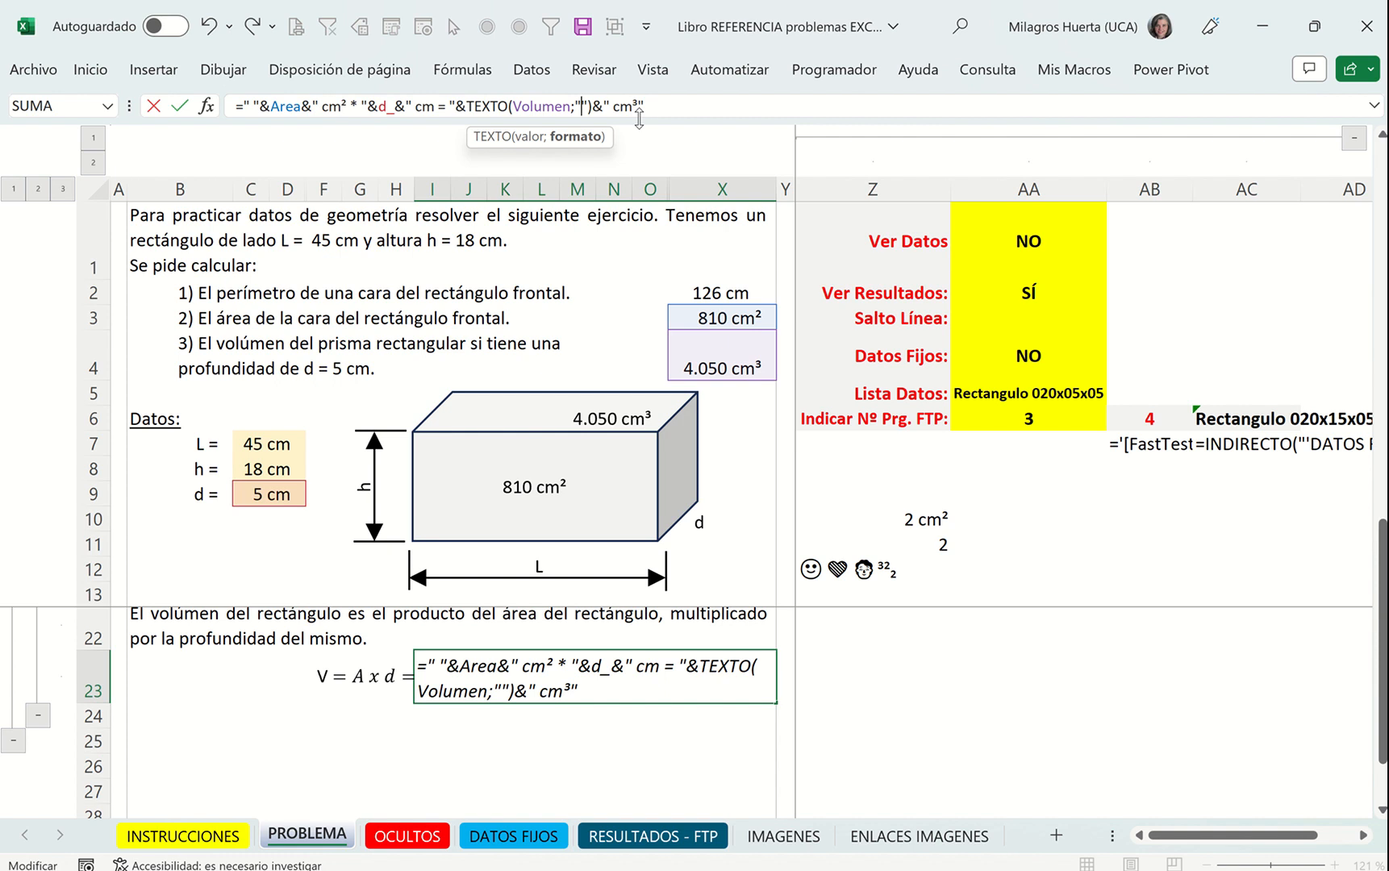
type("#")
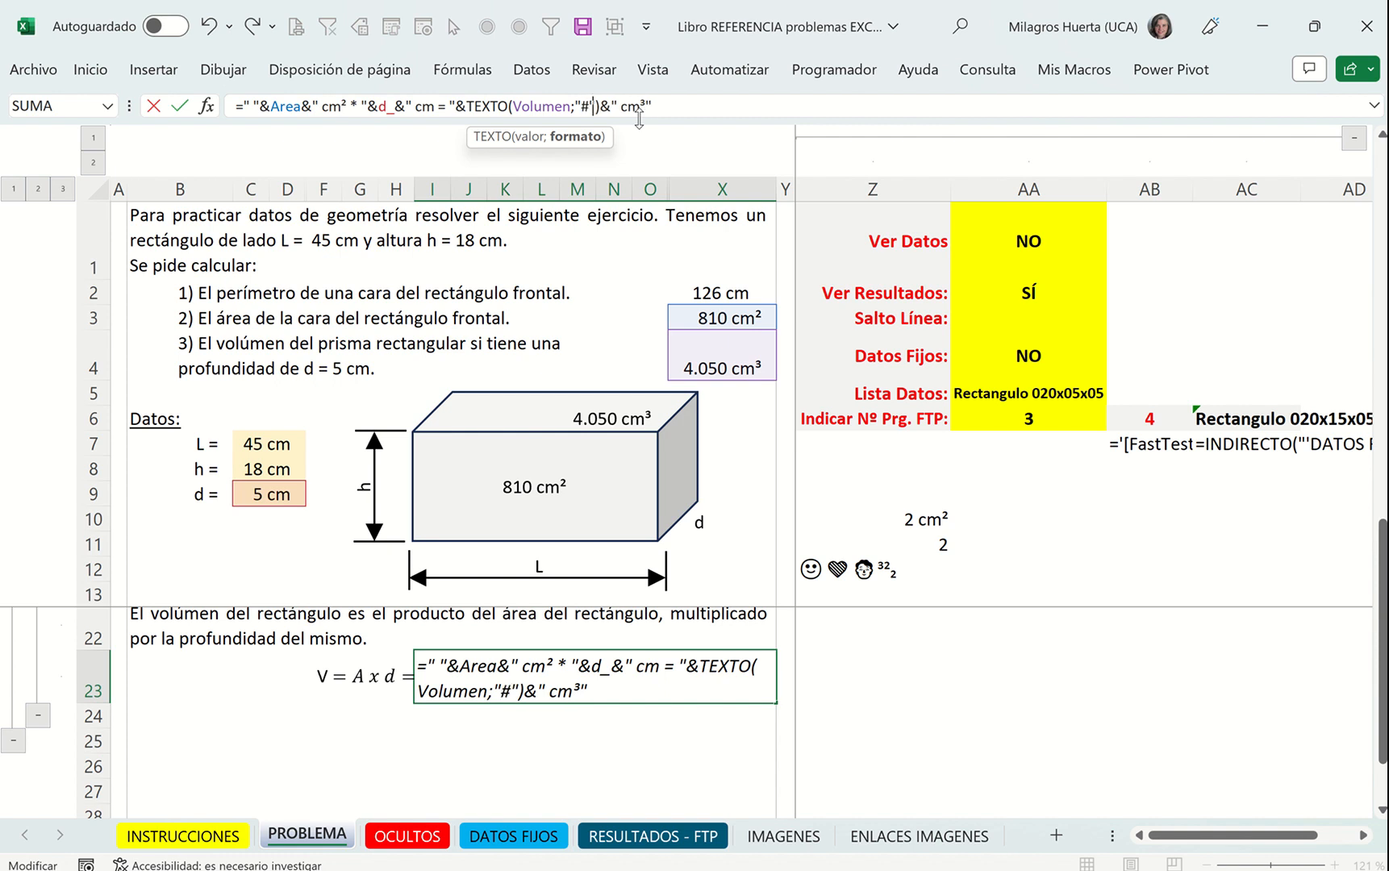
type(".###")
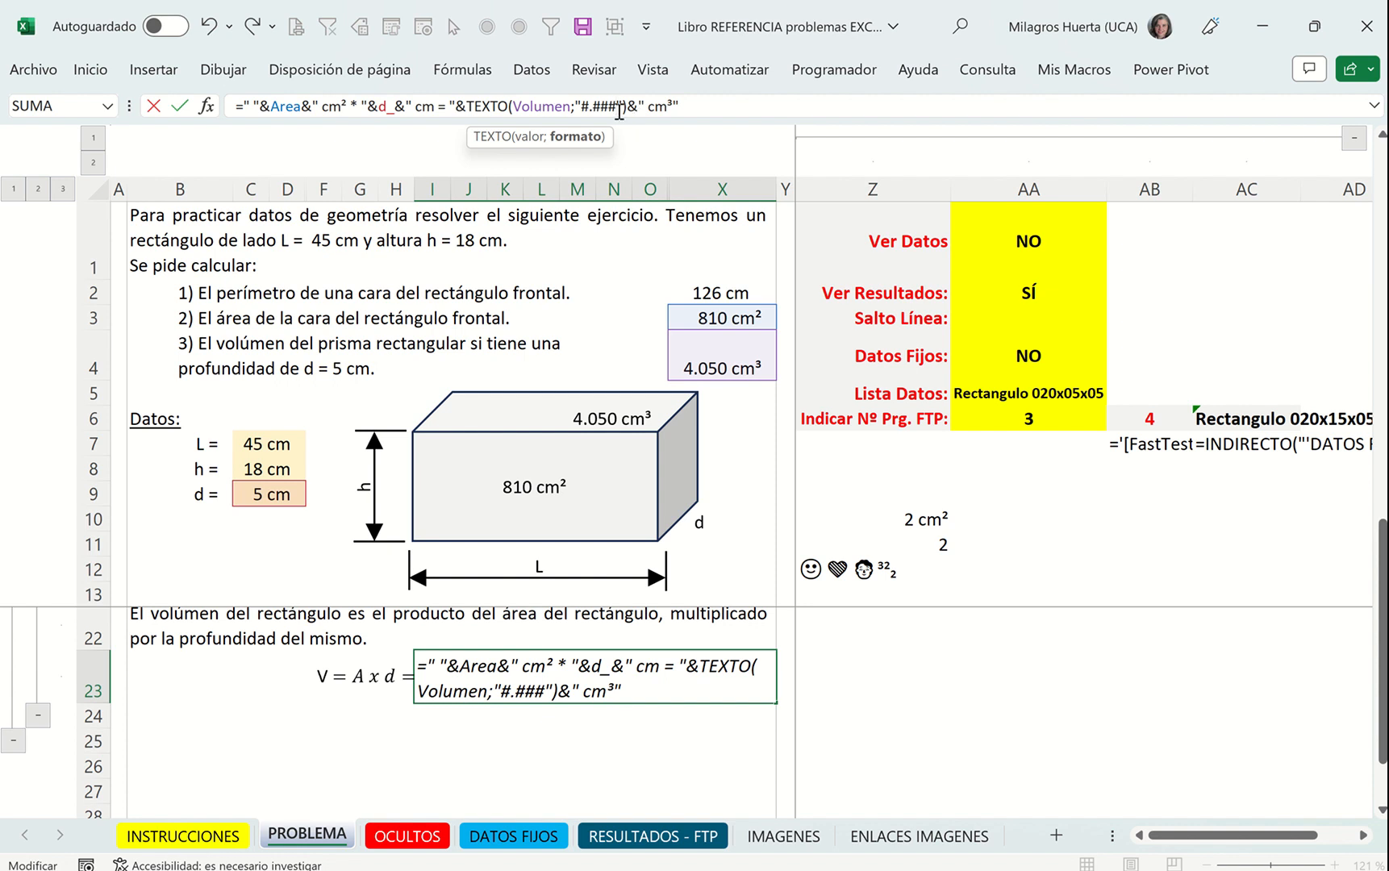
left_click(619, 111)
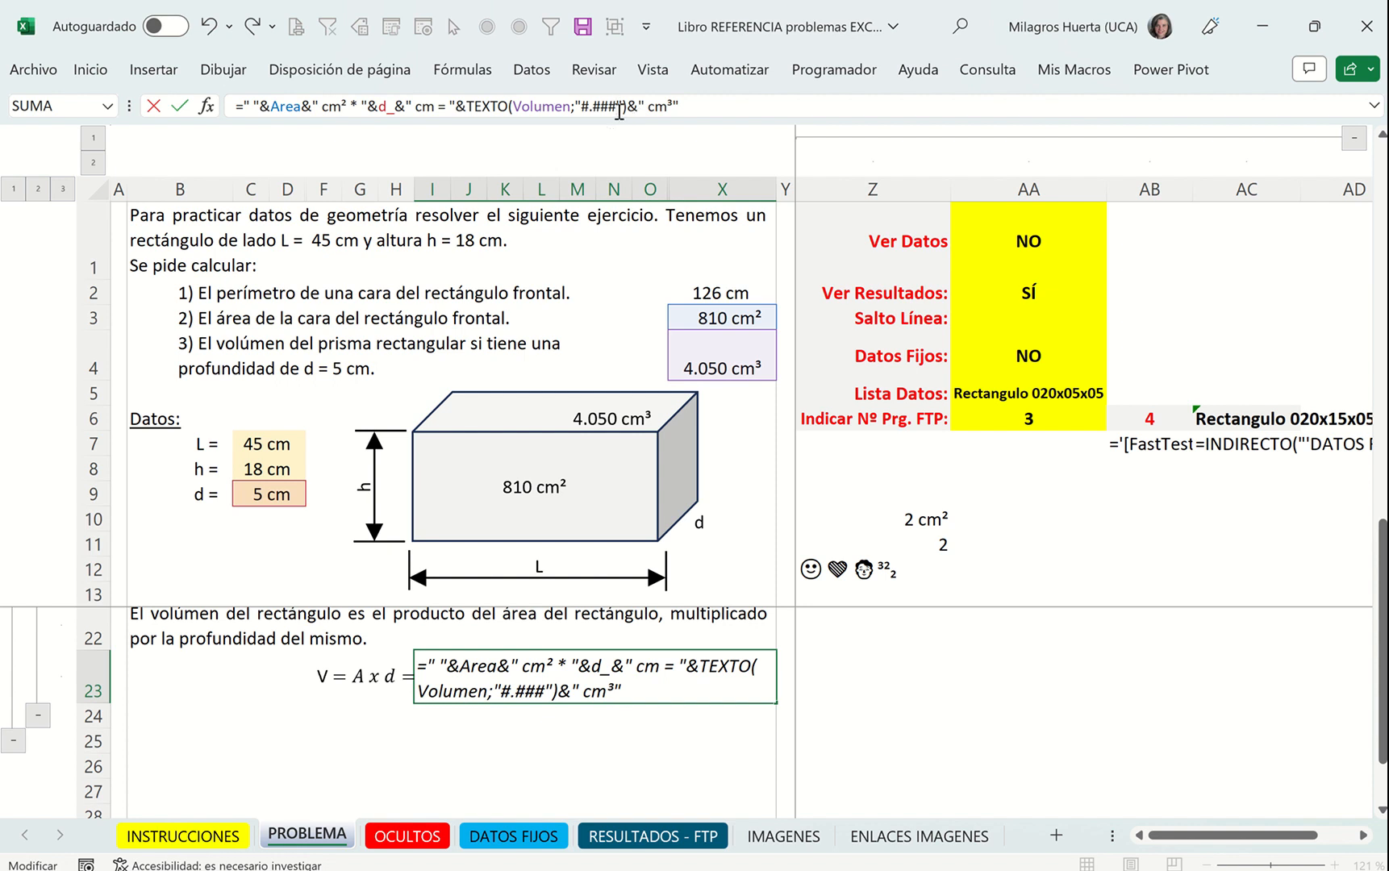
key("Return")
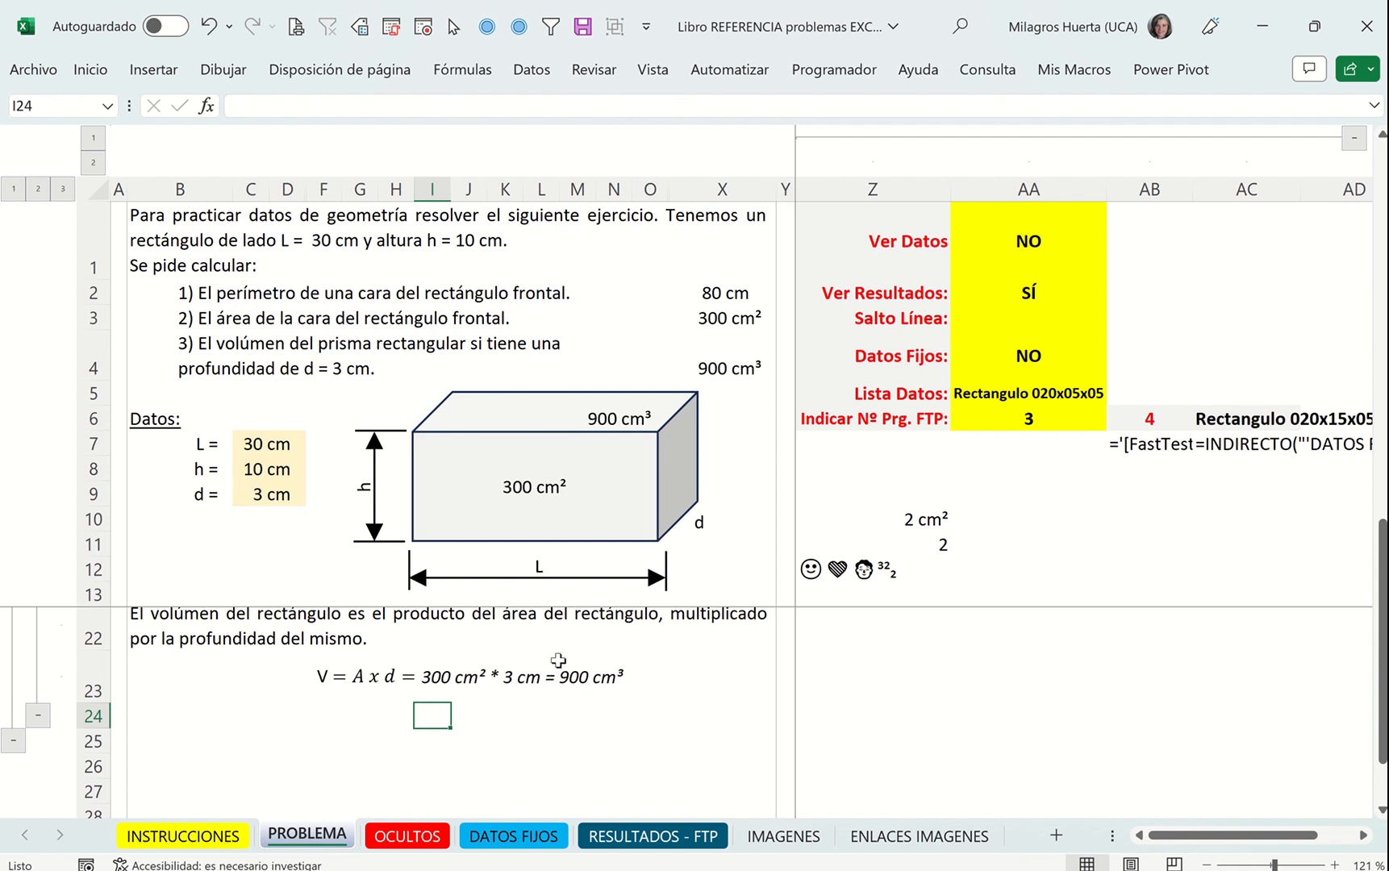
Select I23, recalculate the sheet for new data, and review the area and volume solution lines
left_click(558, 659)
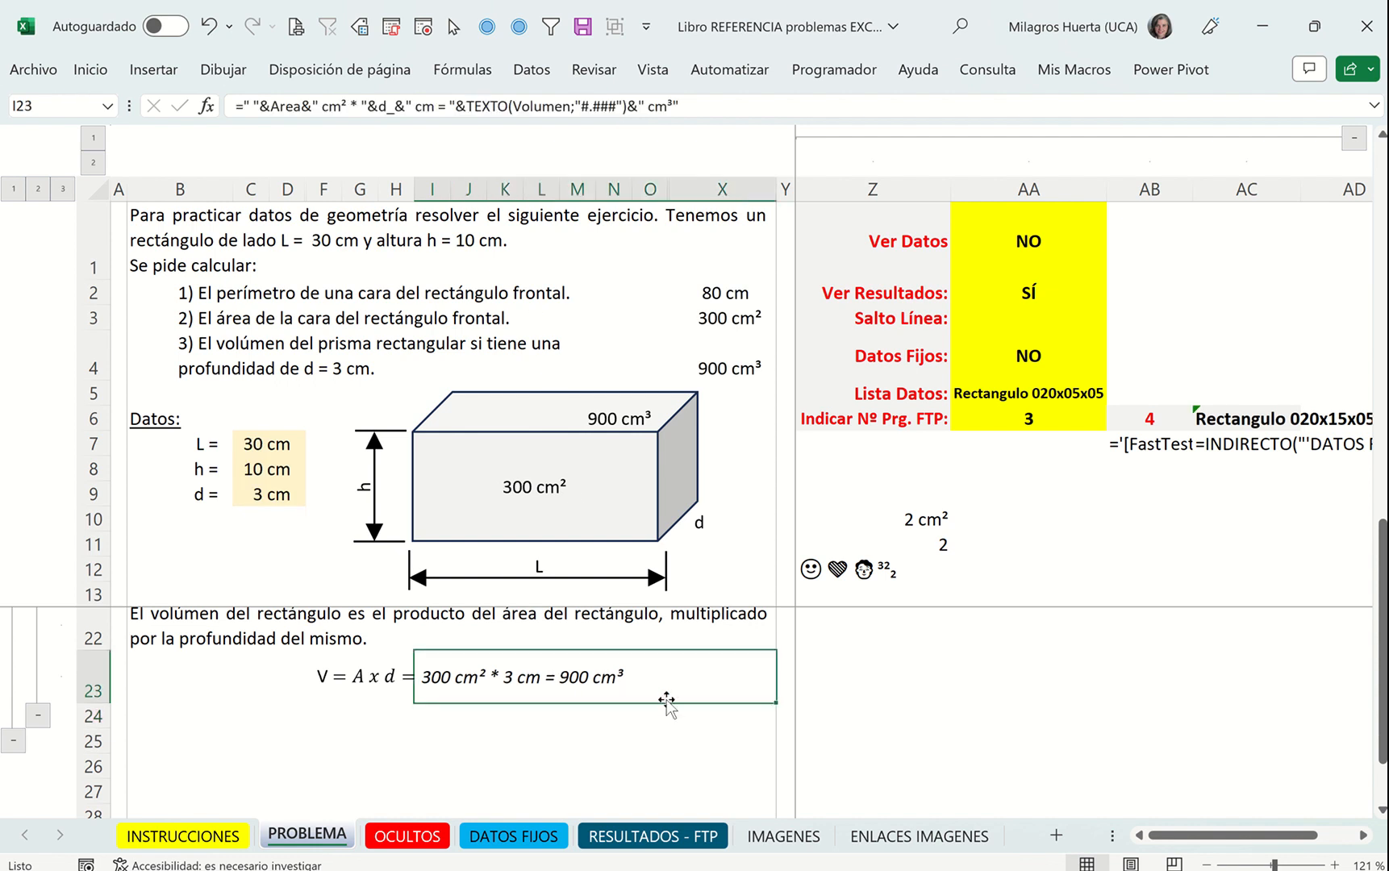
key("F9")
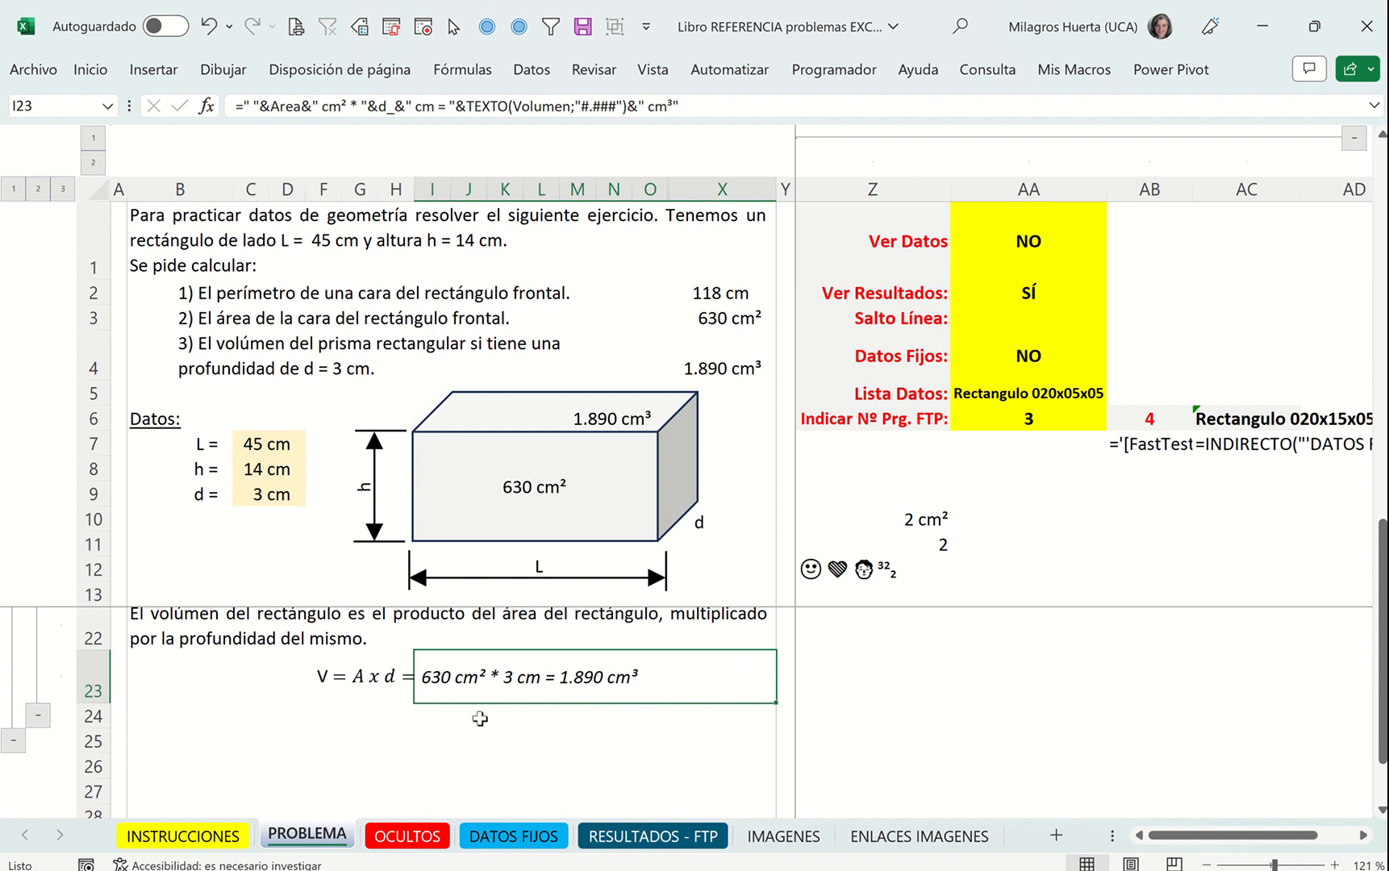
scroll(484, 718, "up", 2)
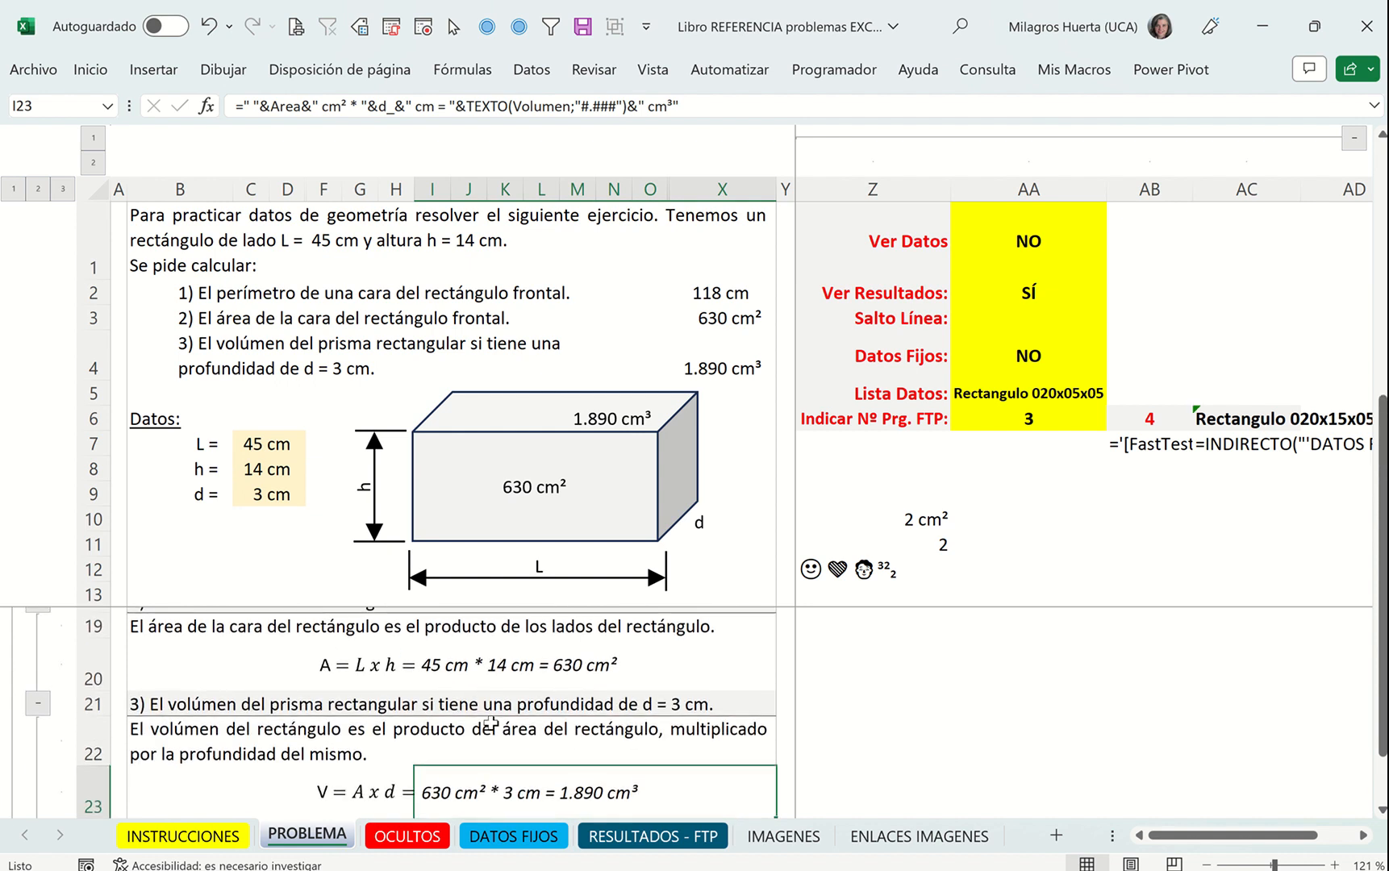
scroll(484, 710, "up", 3)
scroll(474, 687, "down", 3)
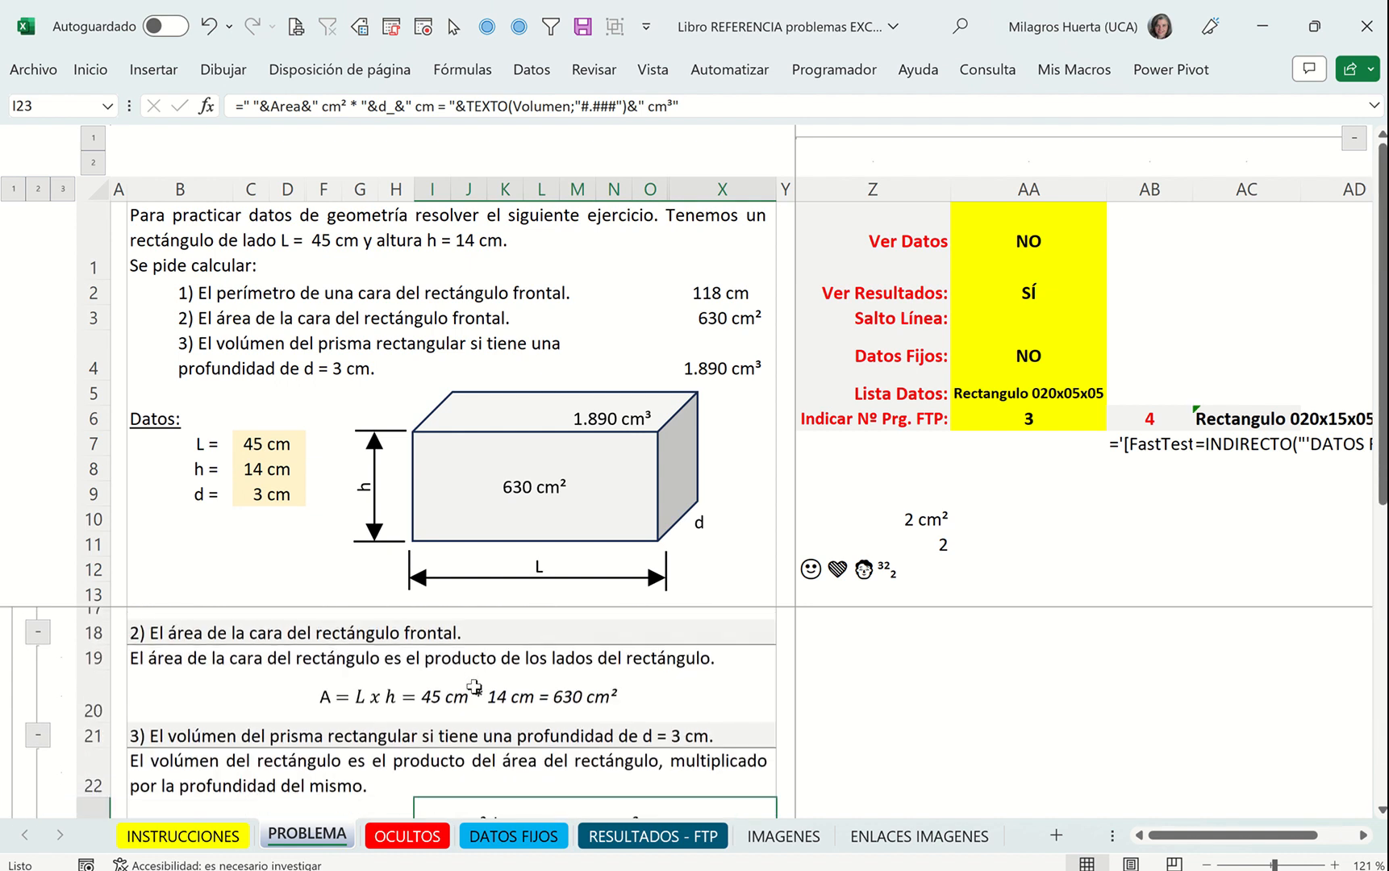
Clear the contents of the test cells Z10:Z12 beside the problem
scroll(474, 687, "down", 2)
scroll(564, 677, "up", 5)
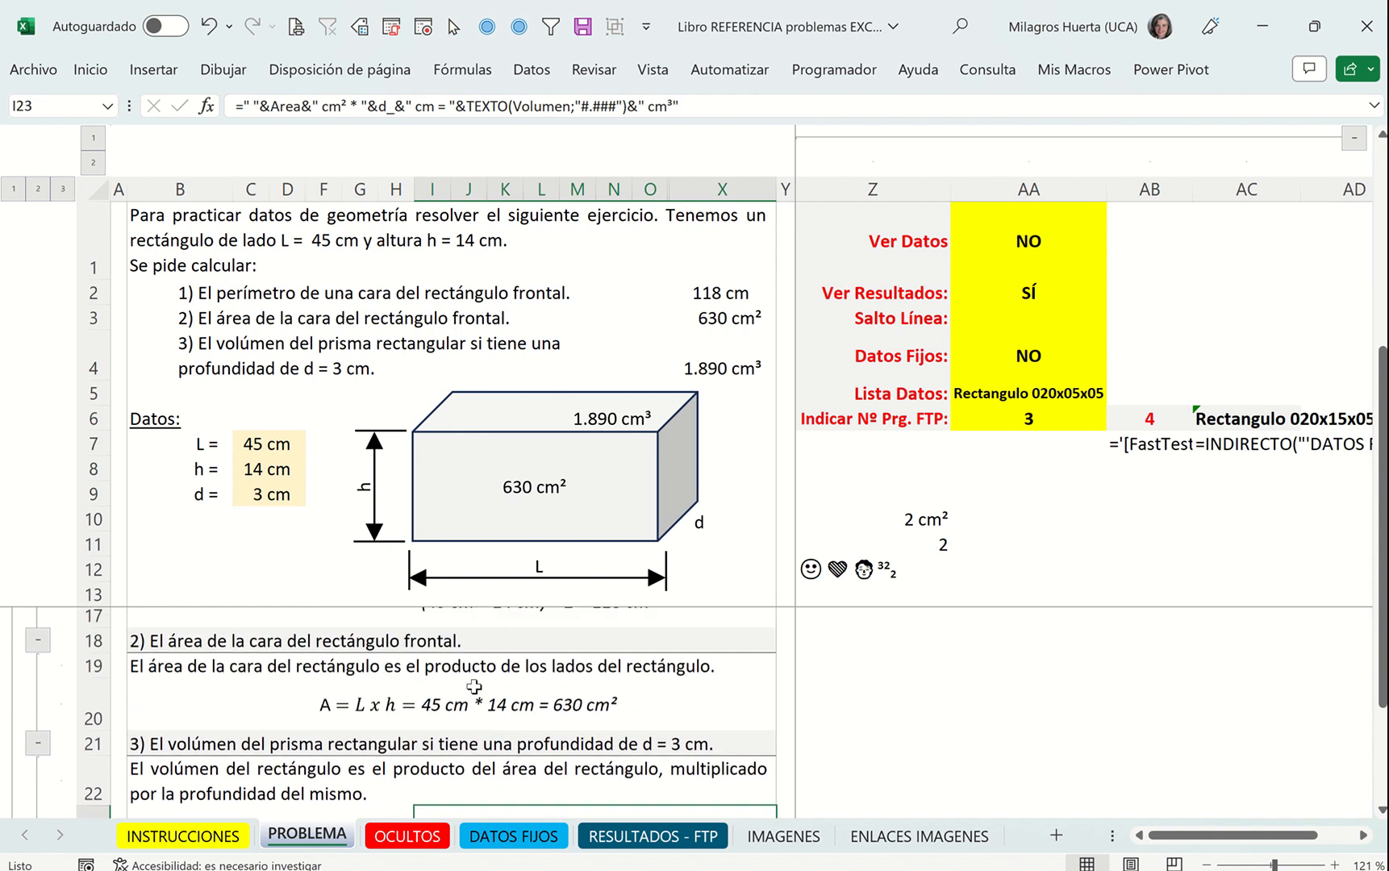
scroll(621, 645, "down", 2)
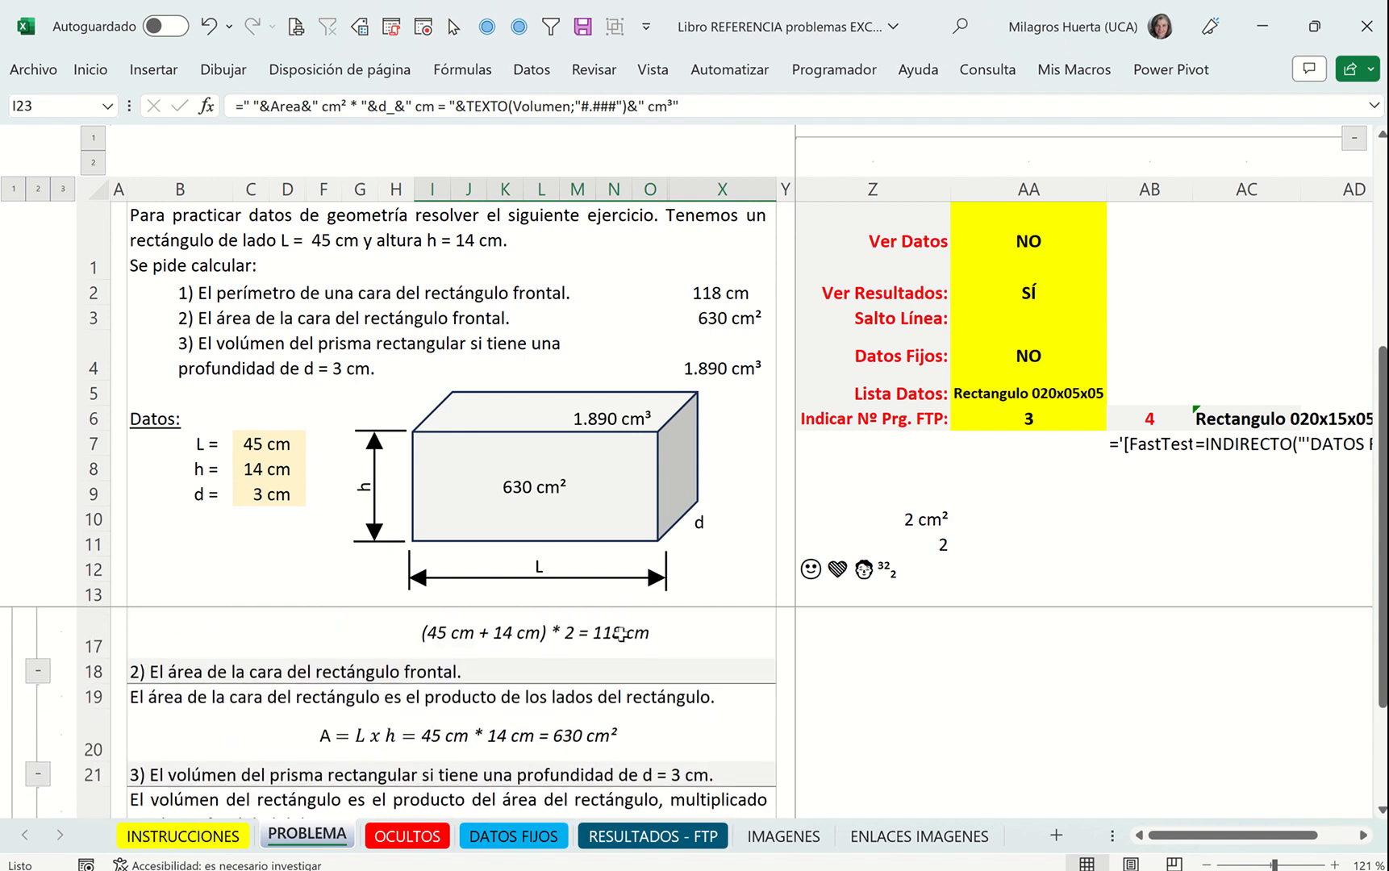
left_click(937, 519)
key("shift+Down")
key("shift+Down")
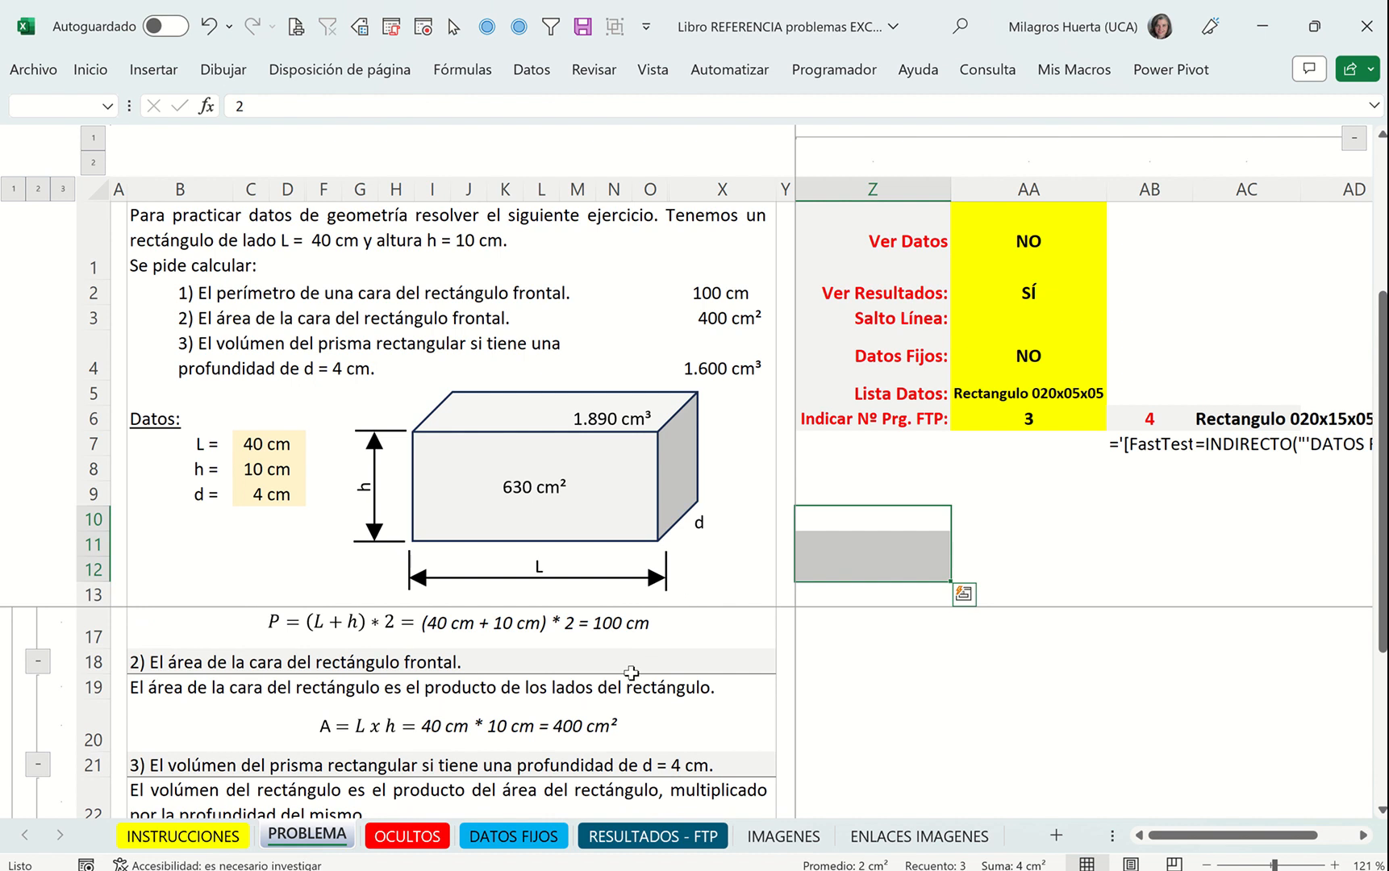
scroll(597, 668, "up", 1)
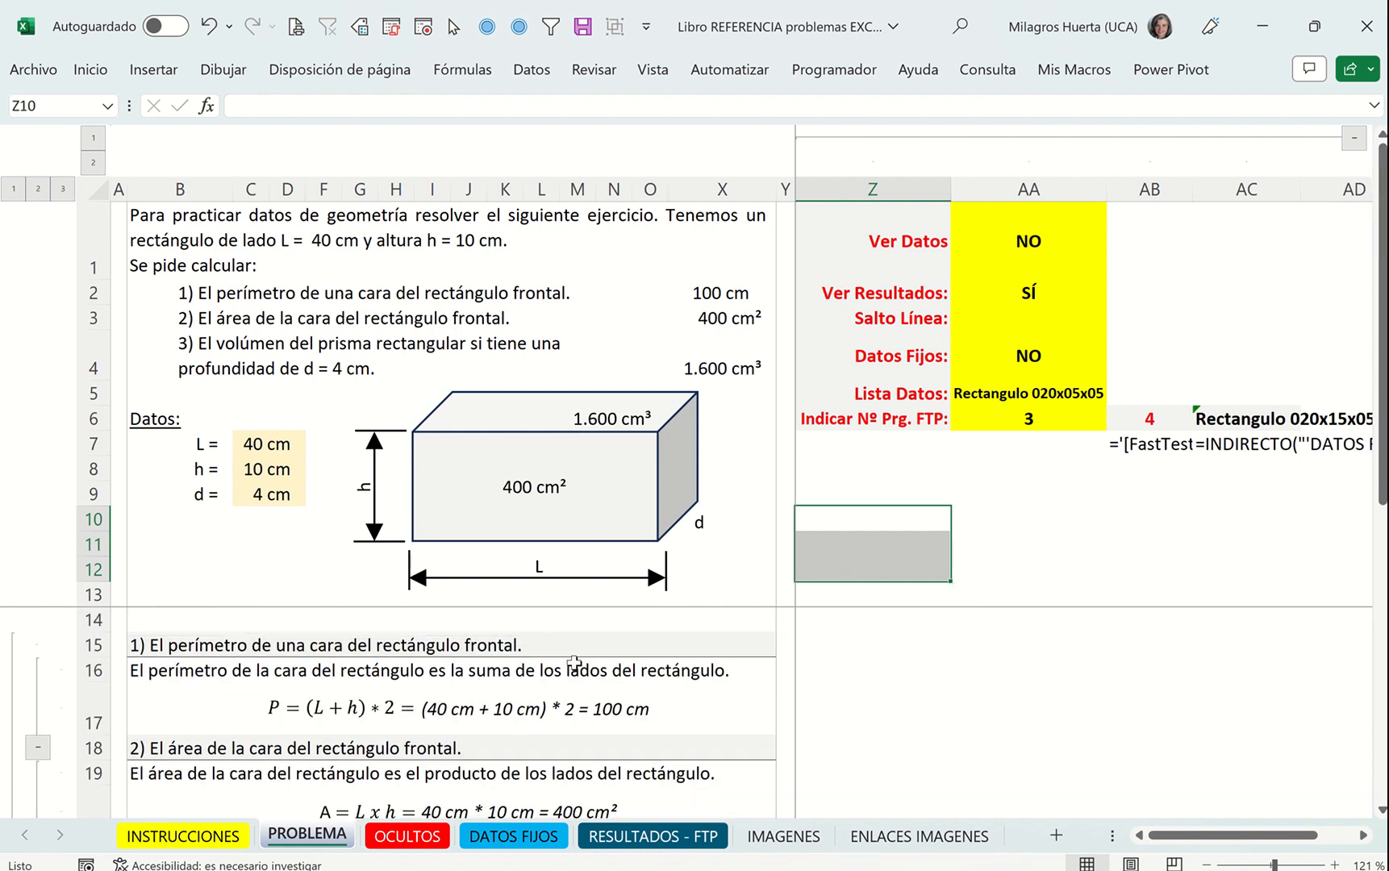
Inspect the lookup formulas behind the L, h and d data cells under Datos
left_click(258, 448)
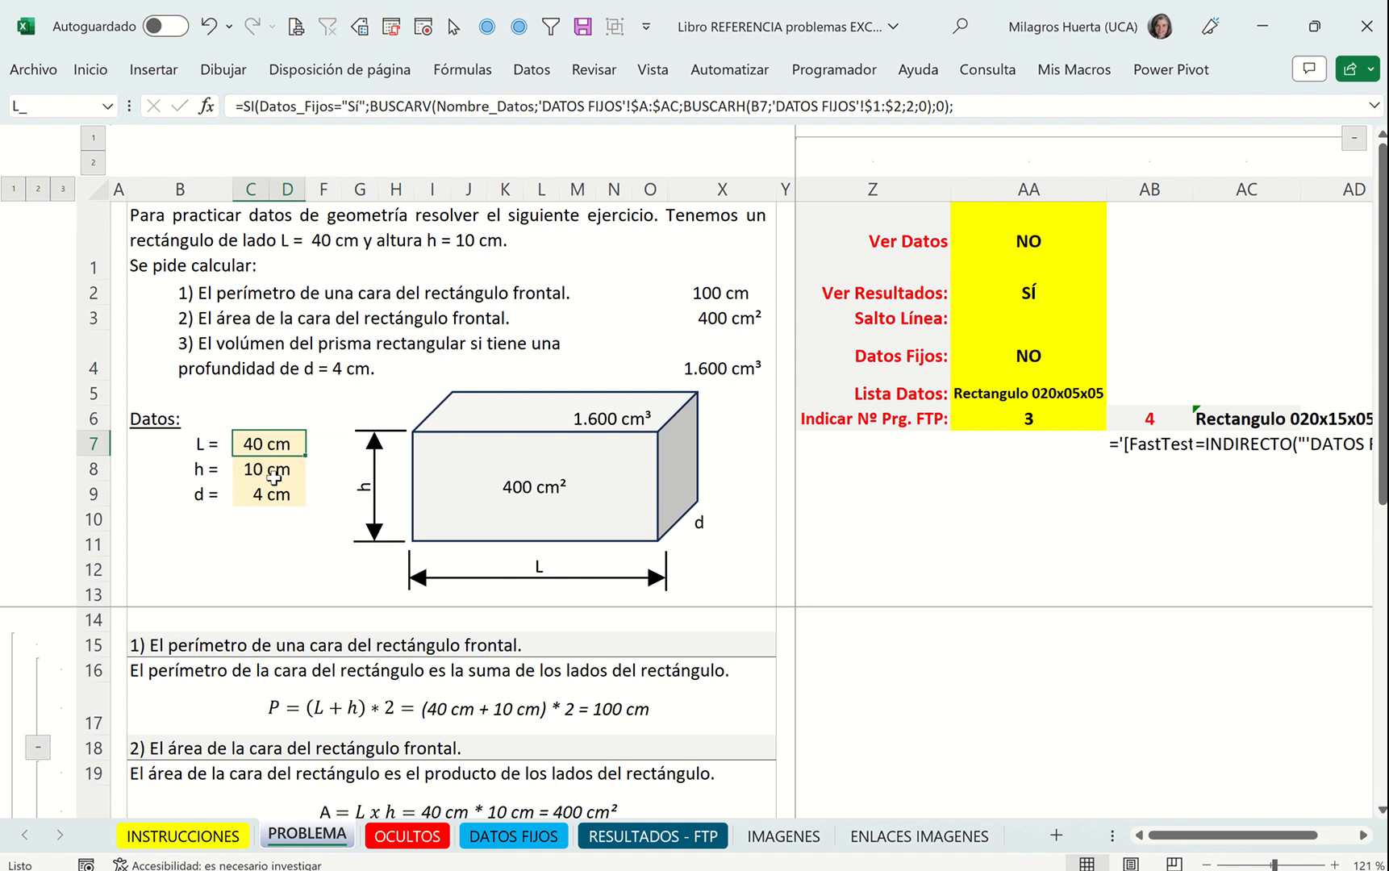
left_click(273, 477)
left_click(273, 493)
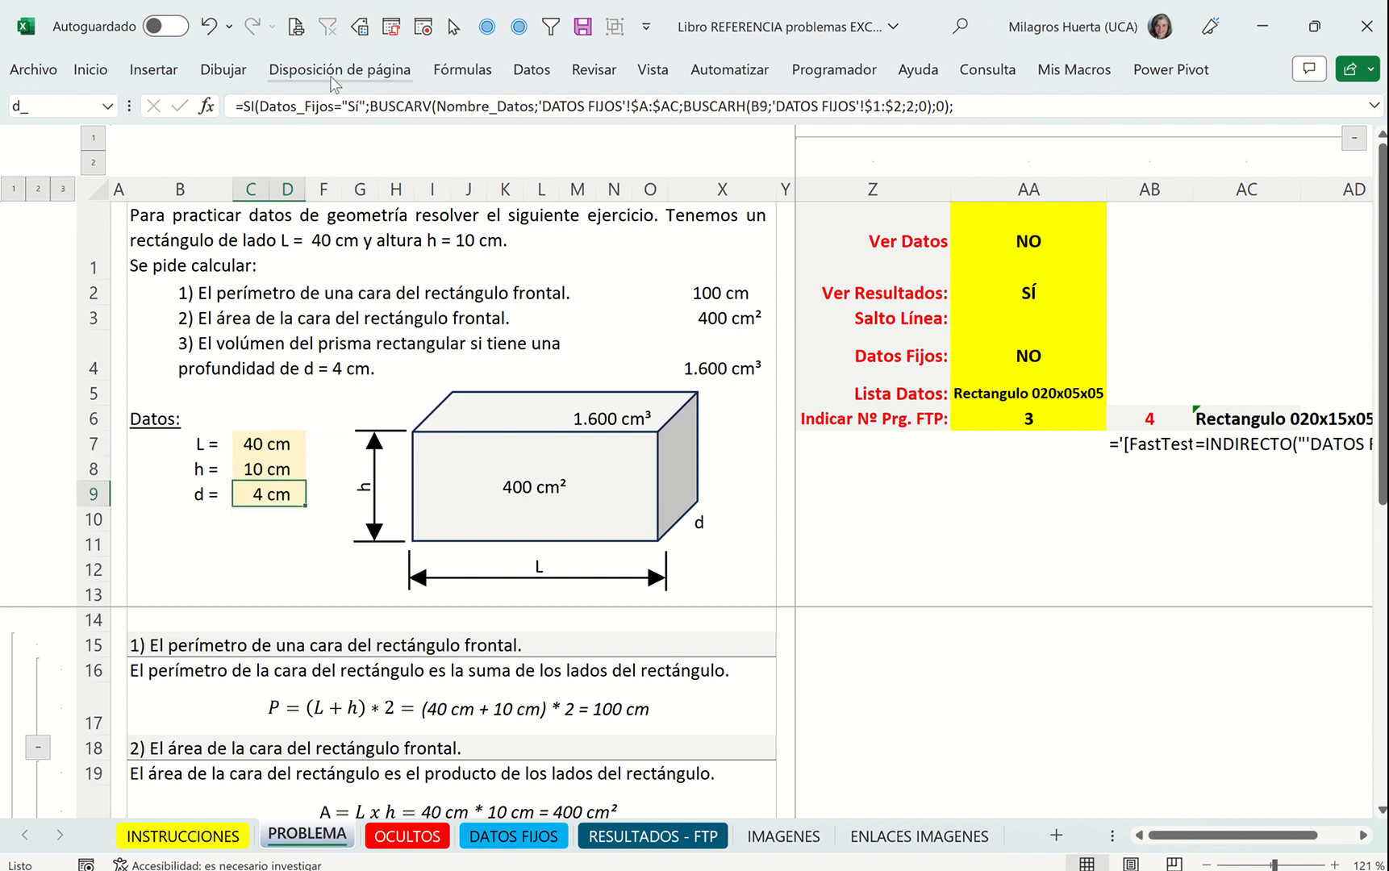
left_click(269, 440)
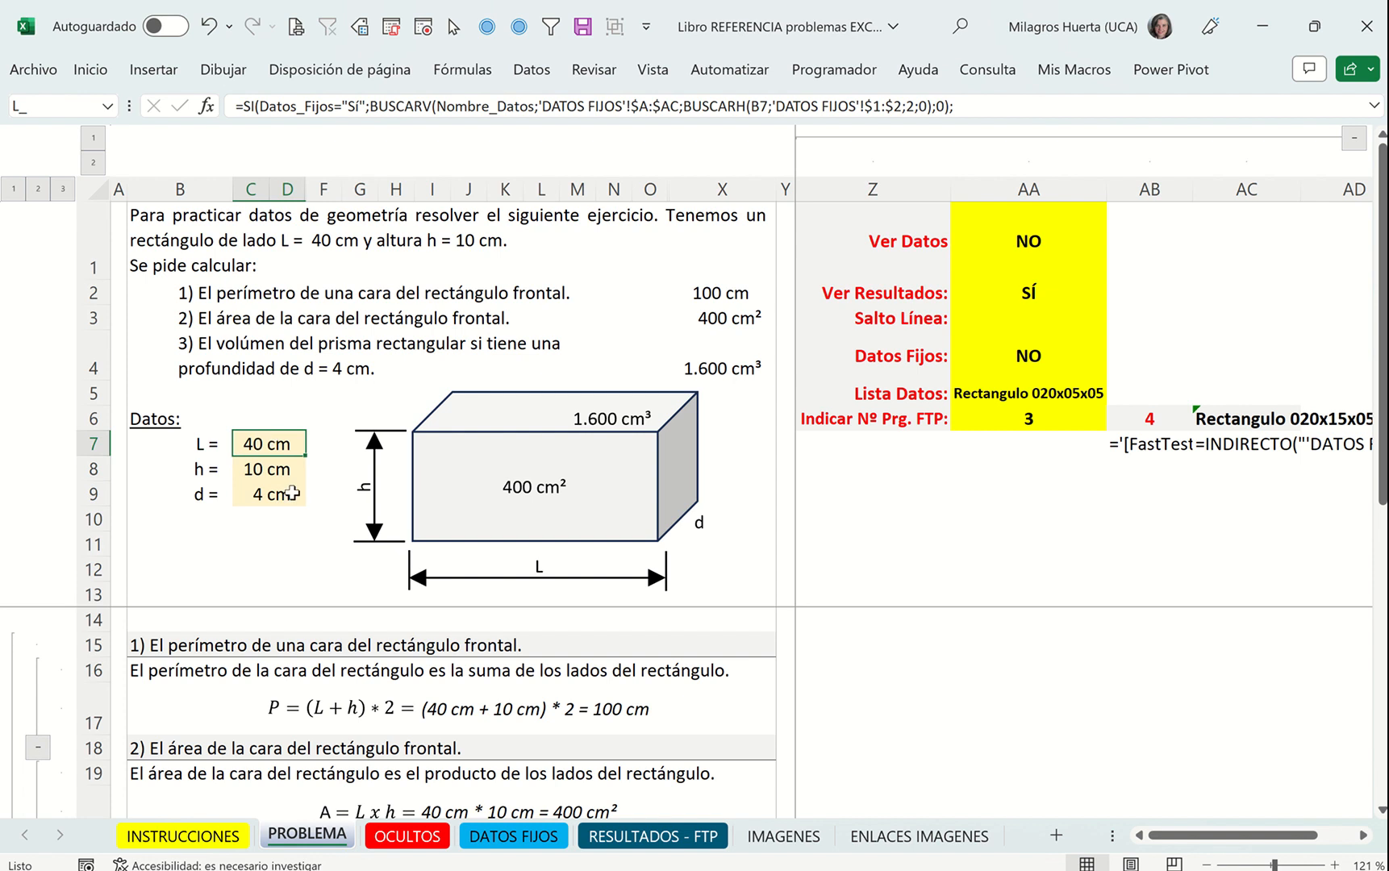
scroll(292, 493, "down", 1)
scroll(299, 678, "up", 3)
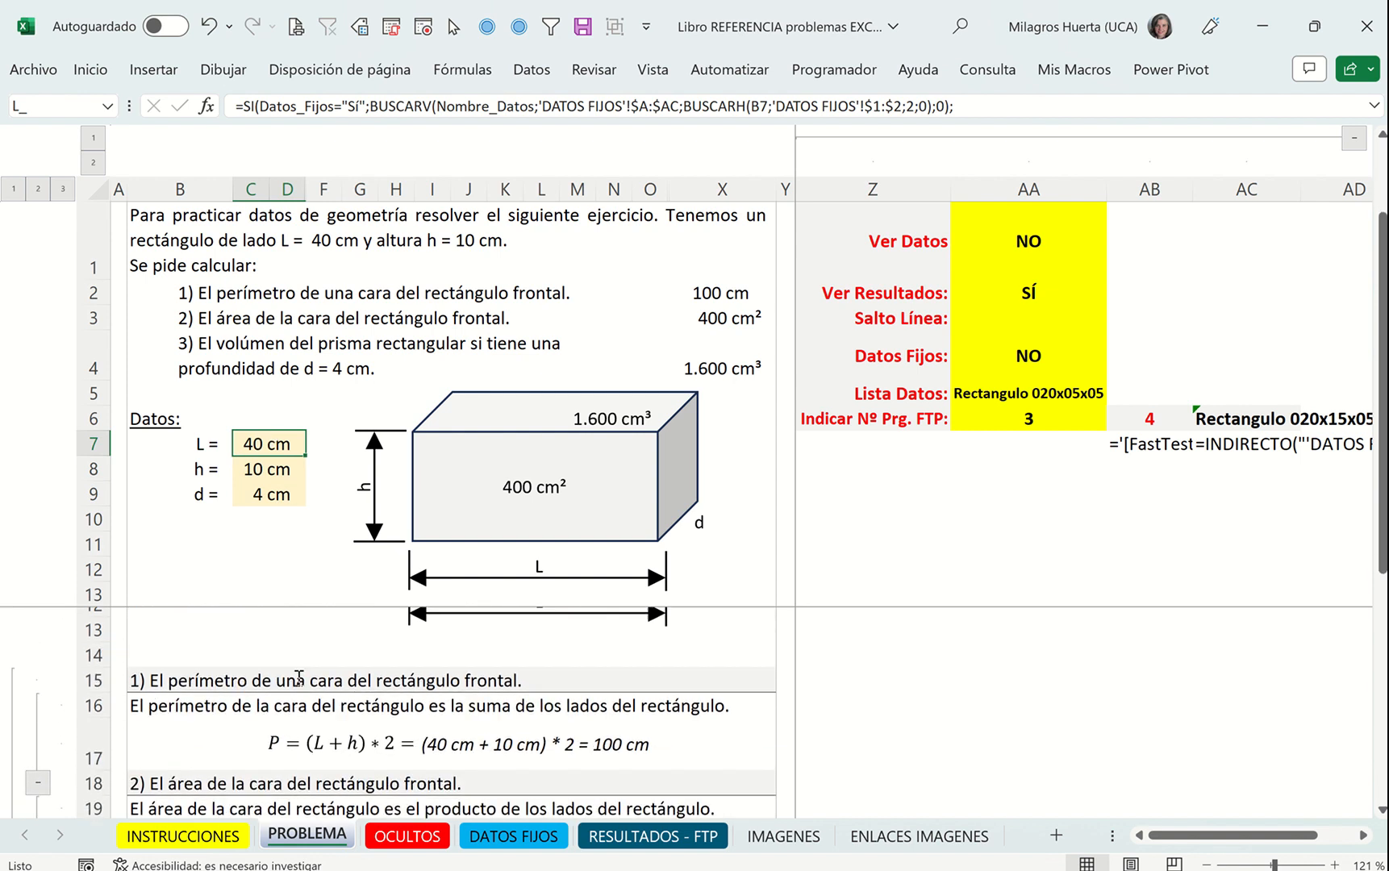
Compare the label in B7 with the L data cell's formula, and check the formulas for h and d
left_click(207, 449)
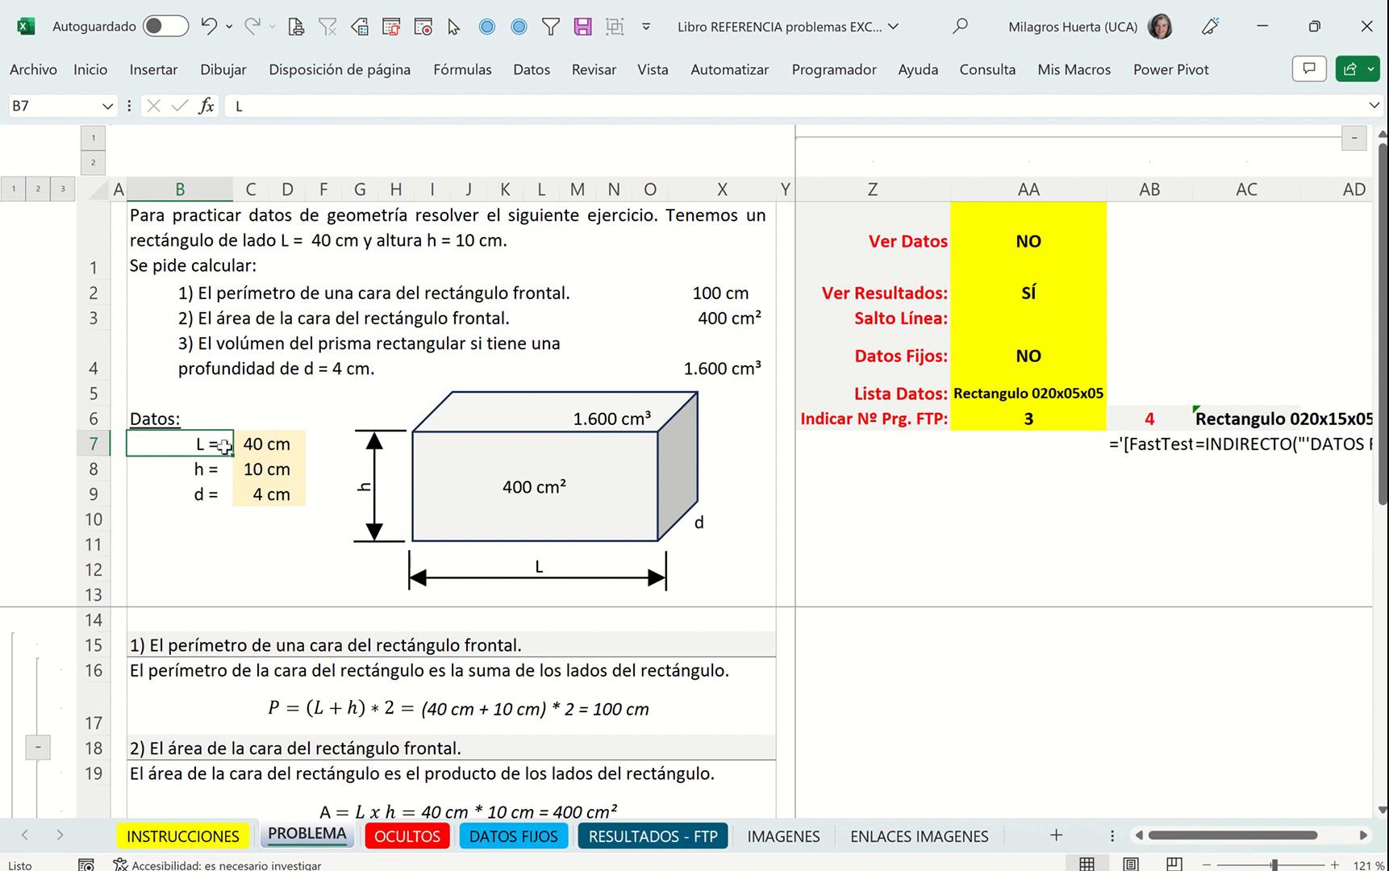
left_click(288, 444)
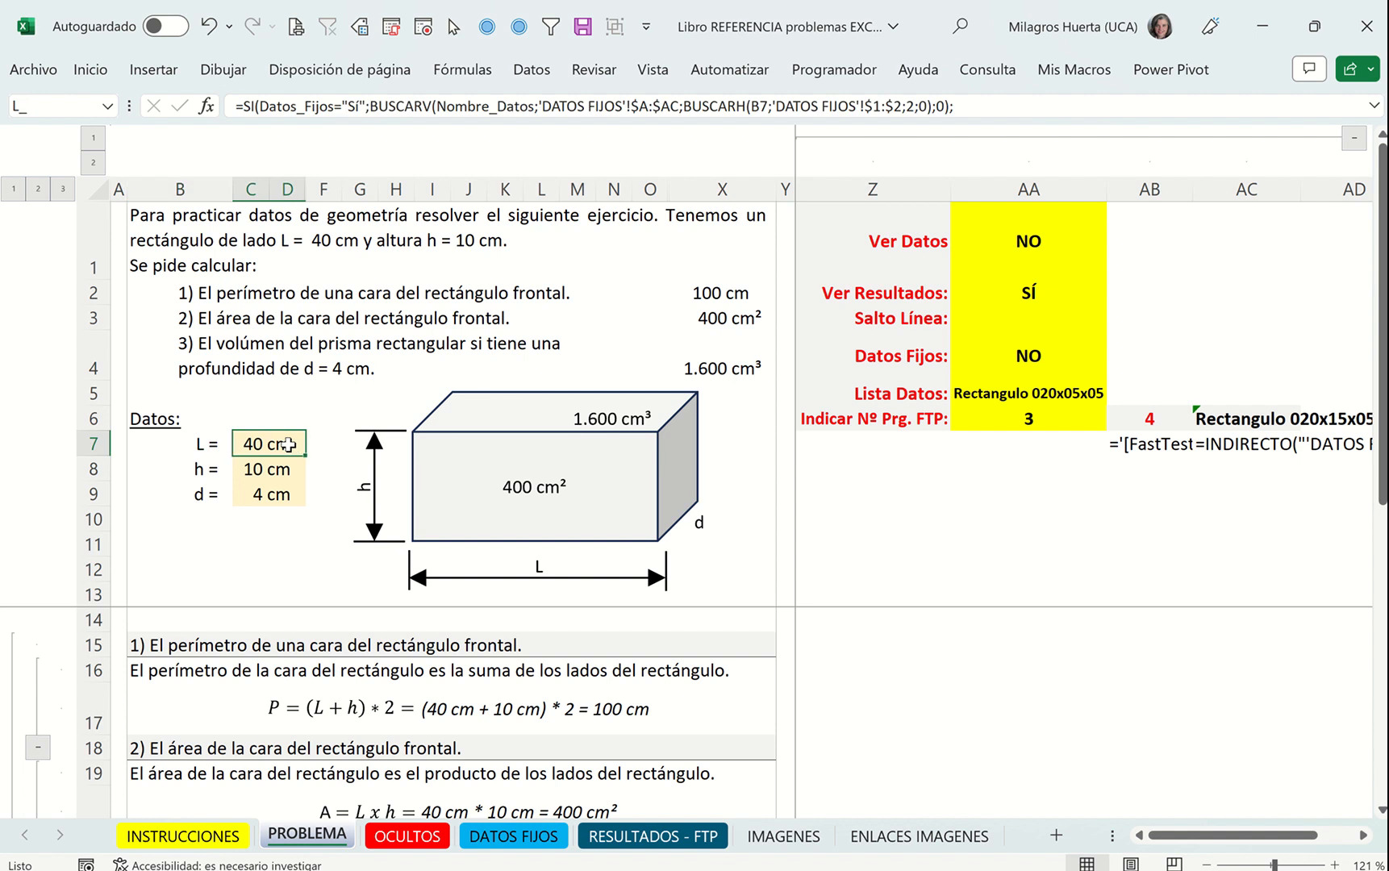
left_click_drag(288, 445, 286, 494)
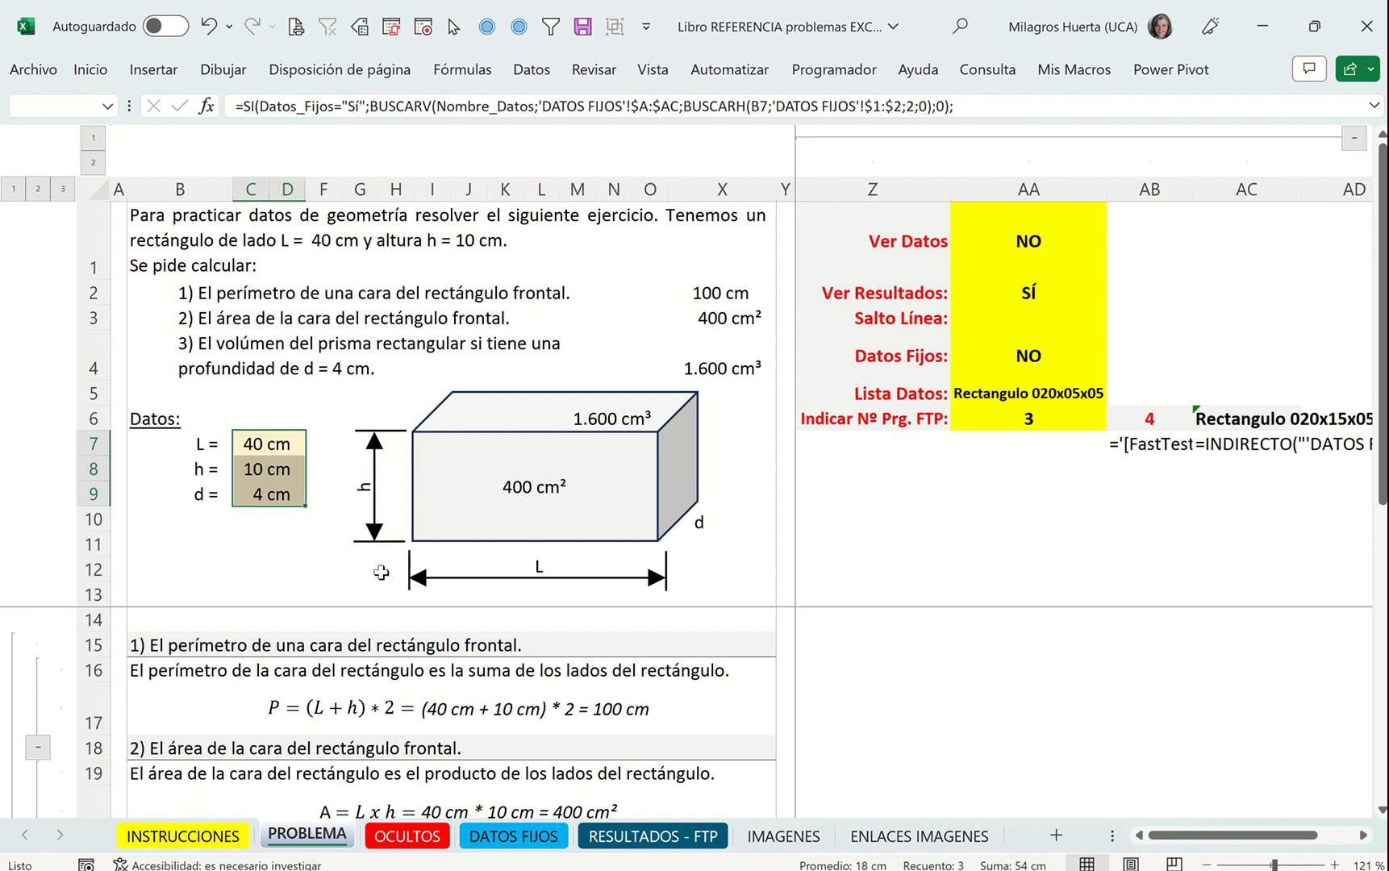
key("Down")
key("Up")
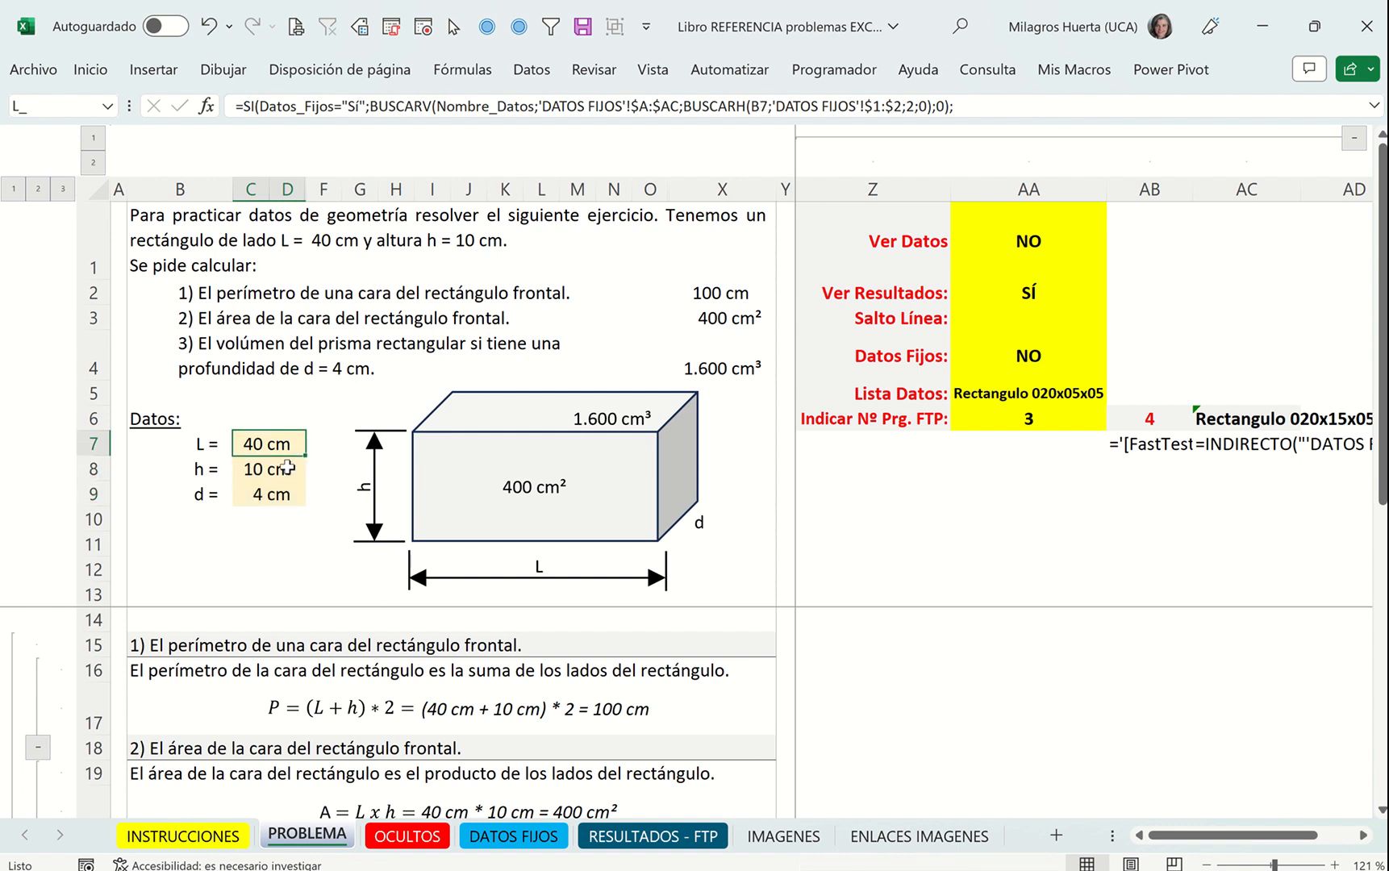
key("Down")
key("Down")
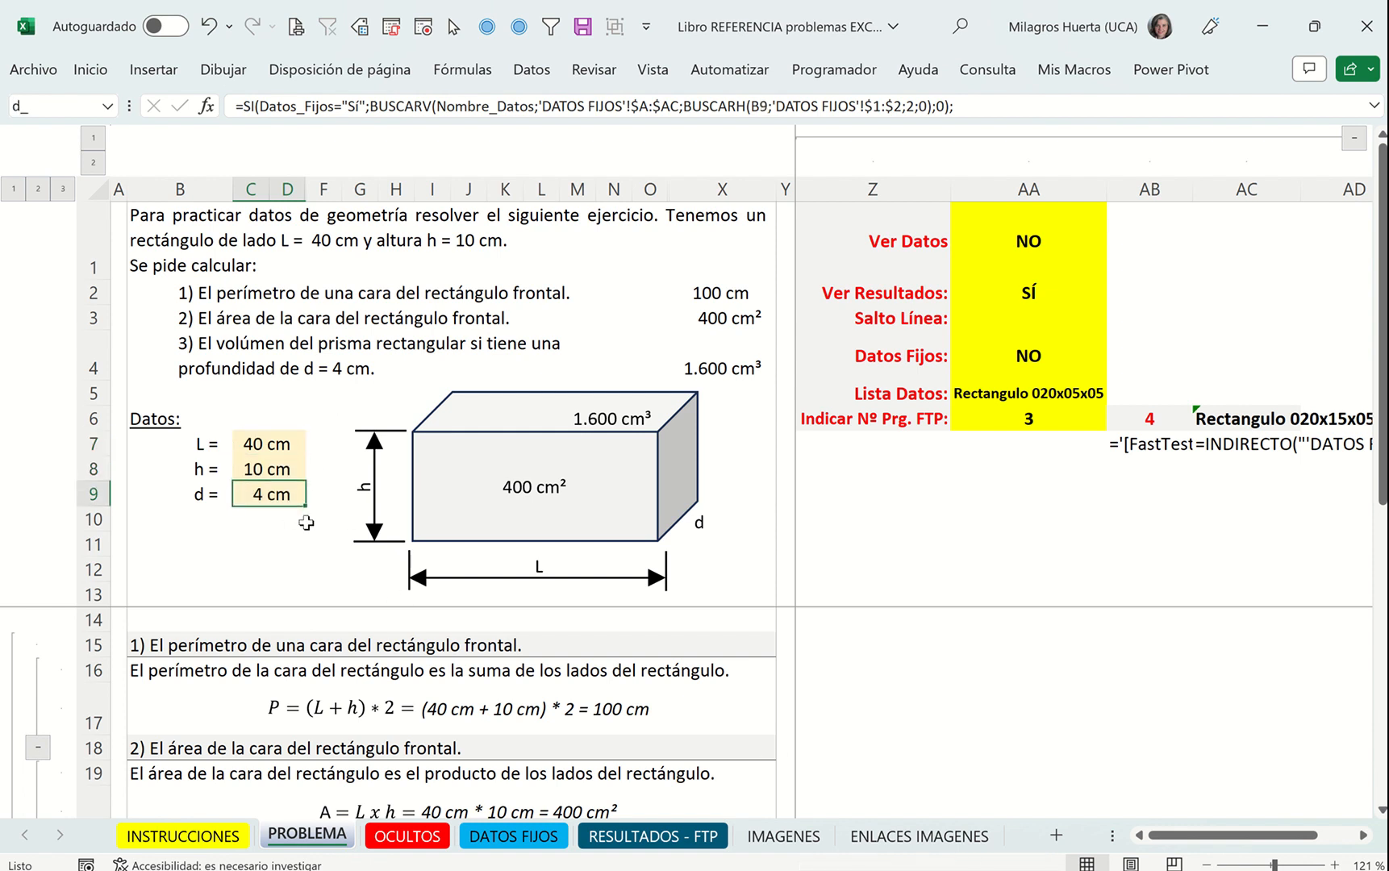
Review the perimeter, area and volume solution lines against the prism drawing, and switch to the FastTest PlugIn - MANUAL.xlsx workbook
scroll(835, 558, "right", 1)
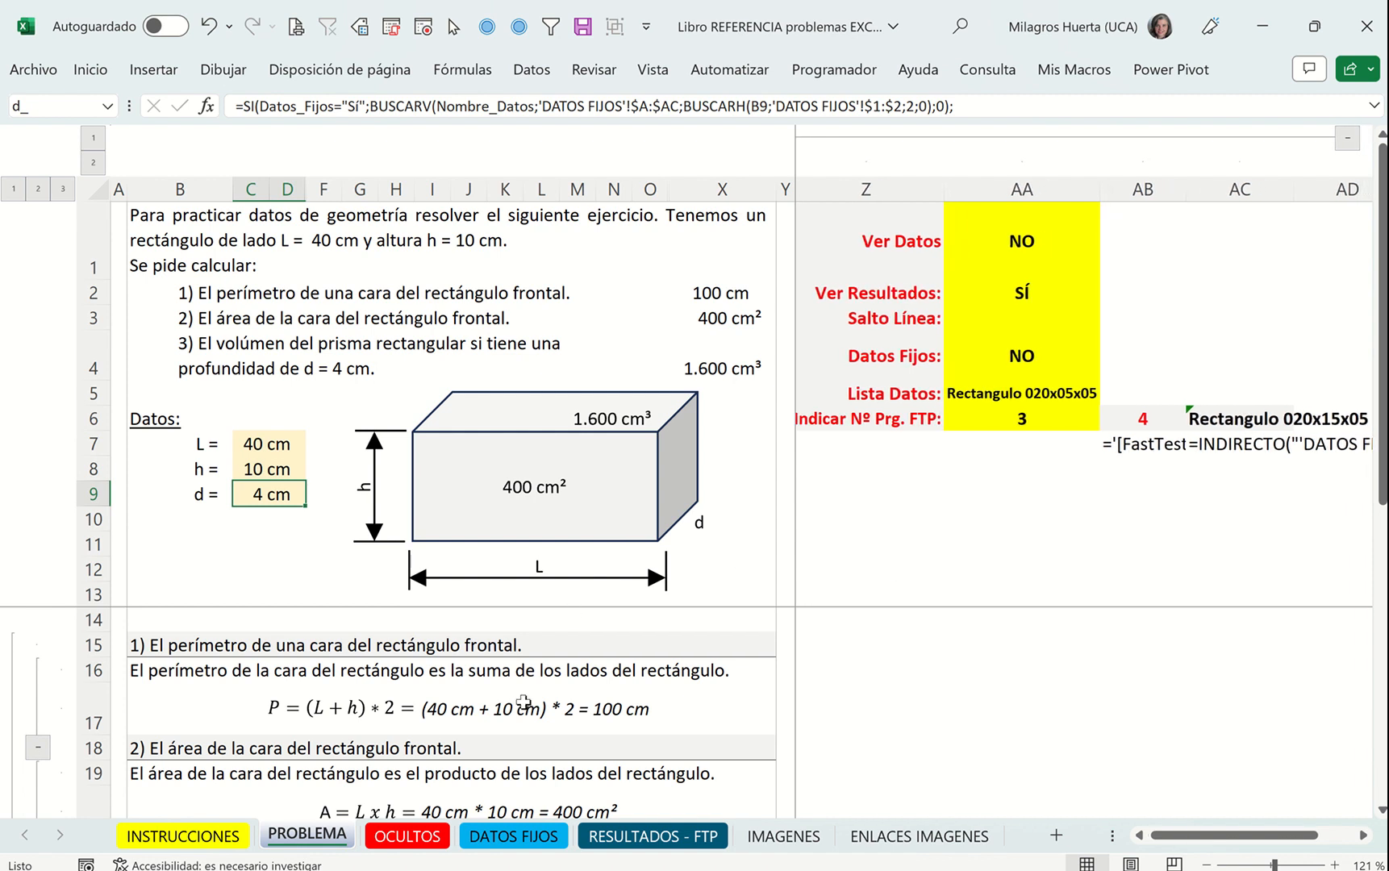
scroll(523, 702, "down", 3)
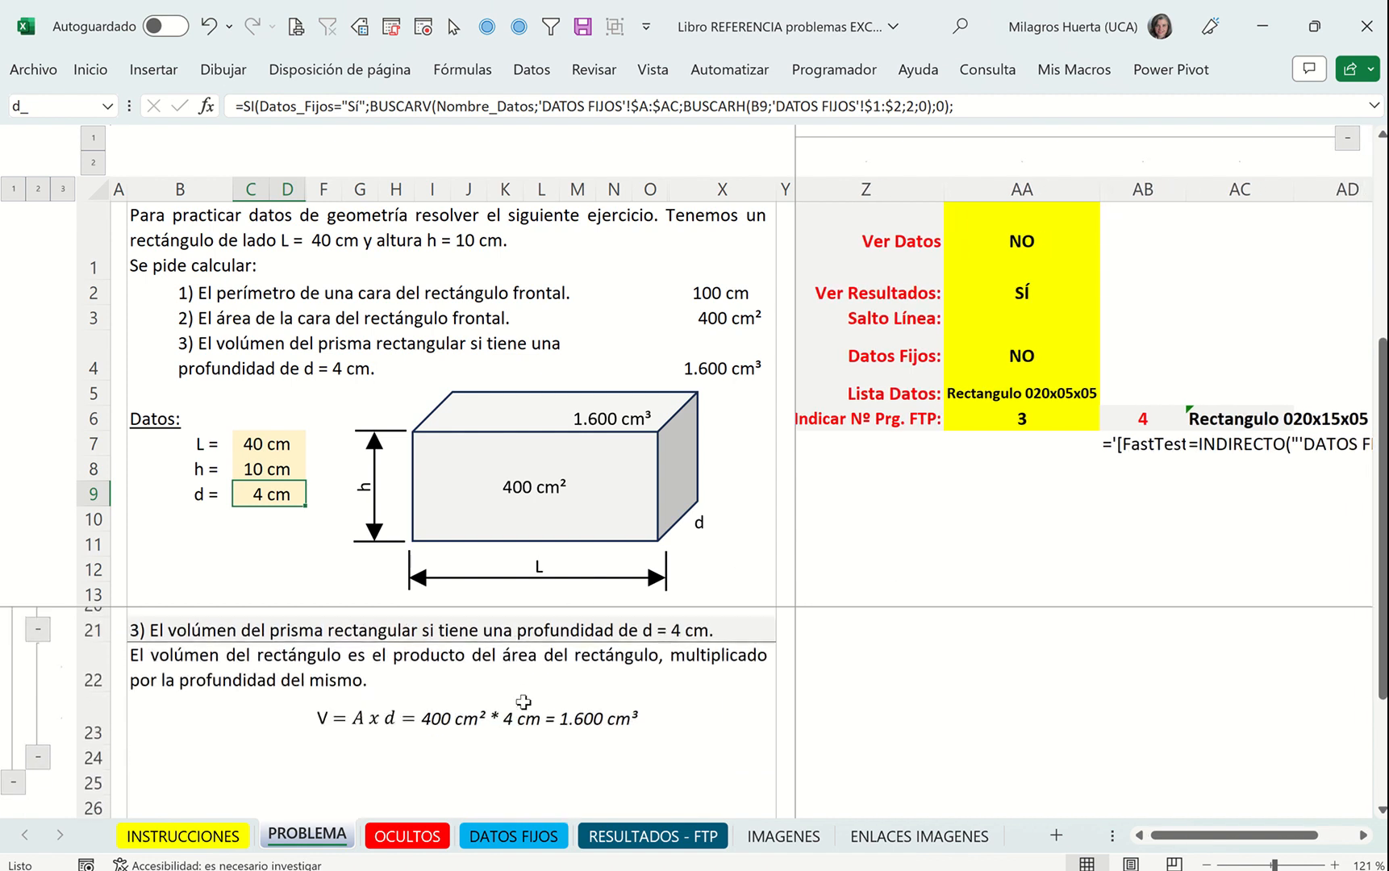
scroll(523, 701, "up", 1)
scroll(523, 701, "up", 3)
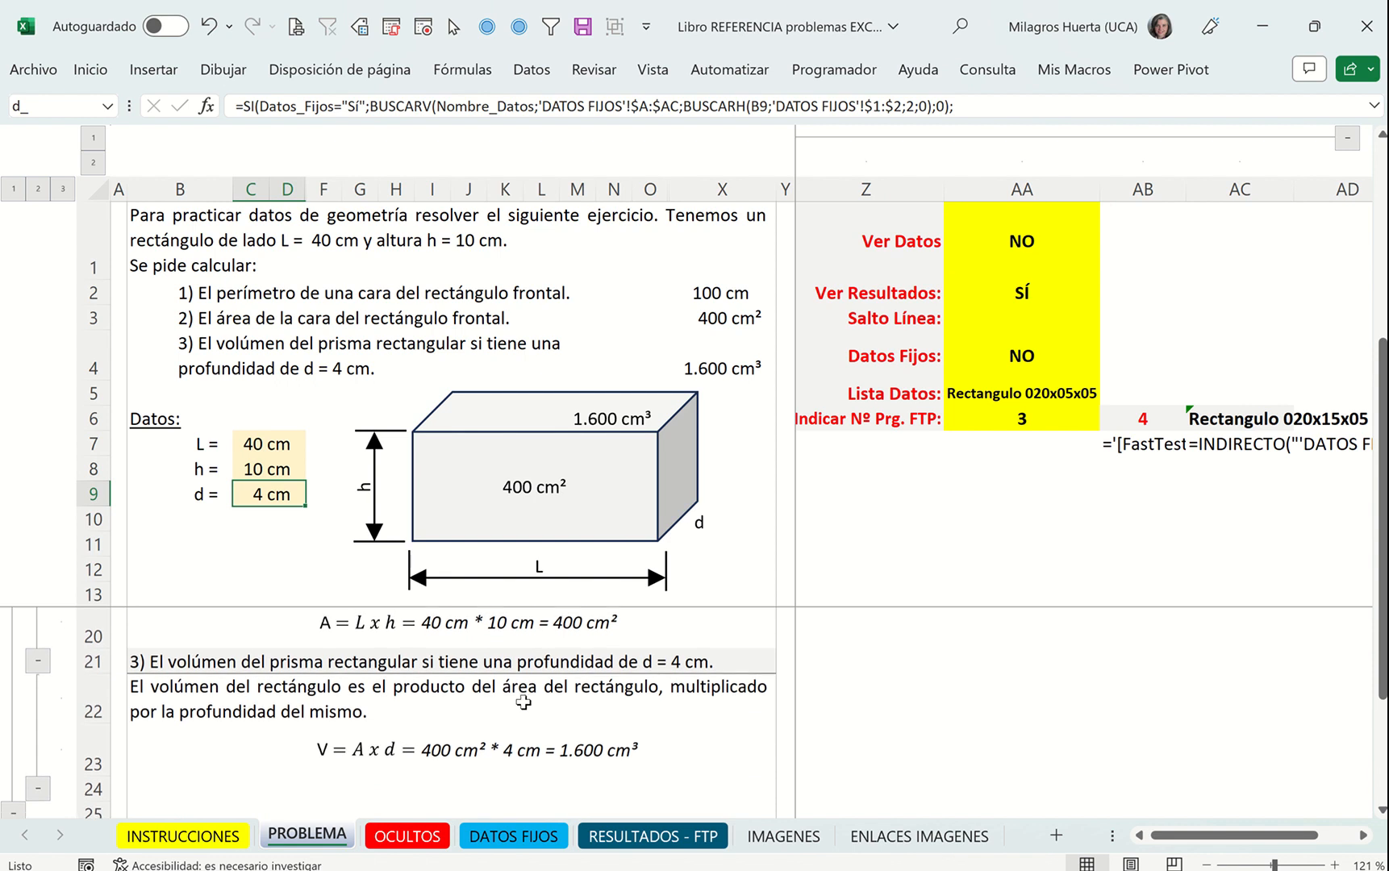
scroll(523, 702, "up", 5)
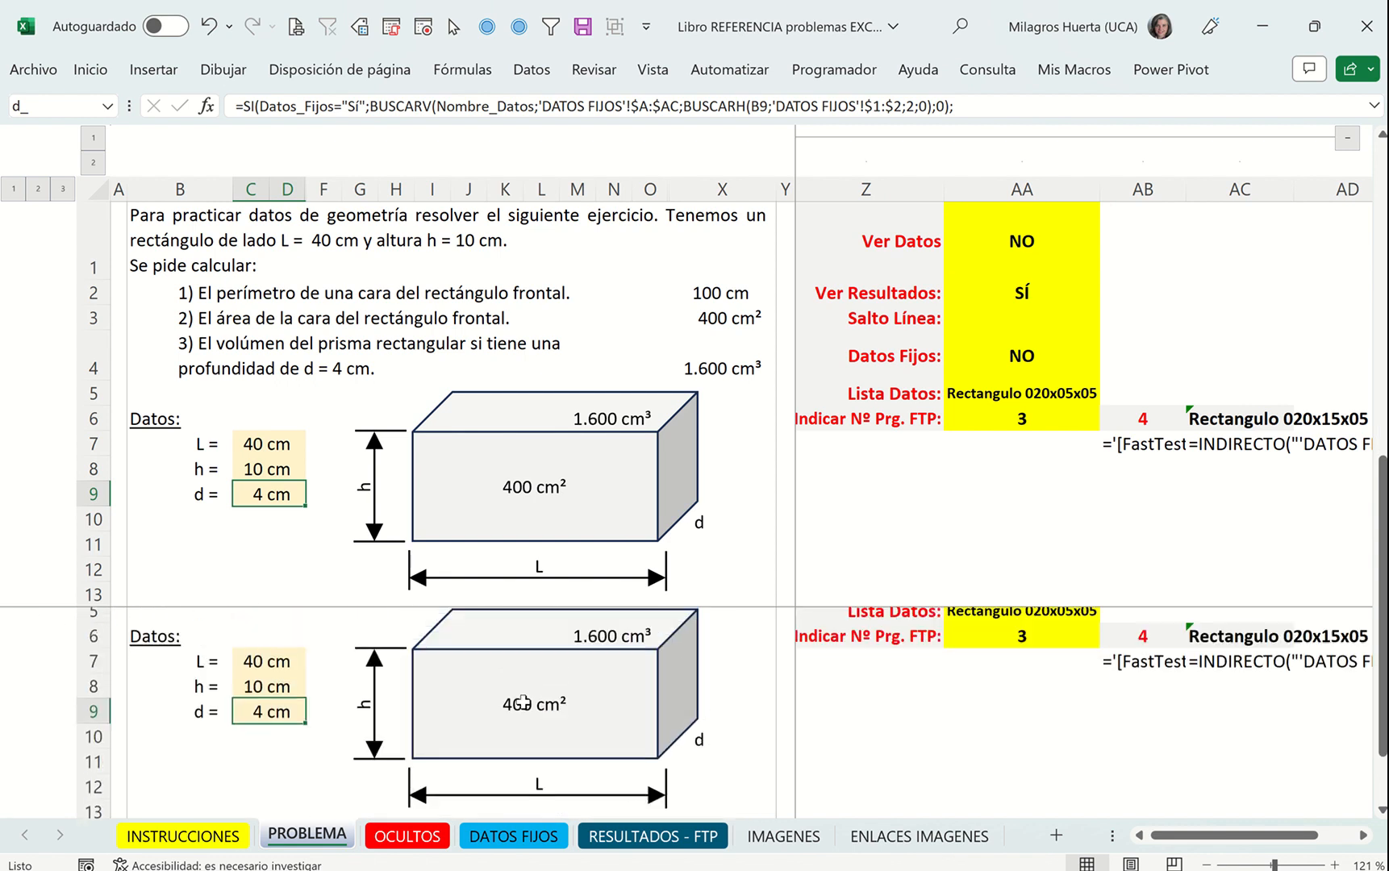
scroll(516, 677, "down", 5)
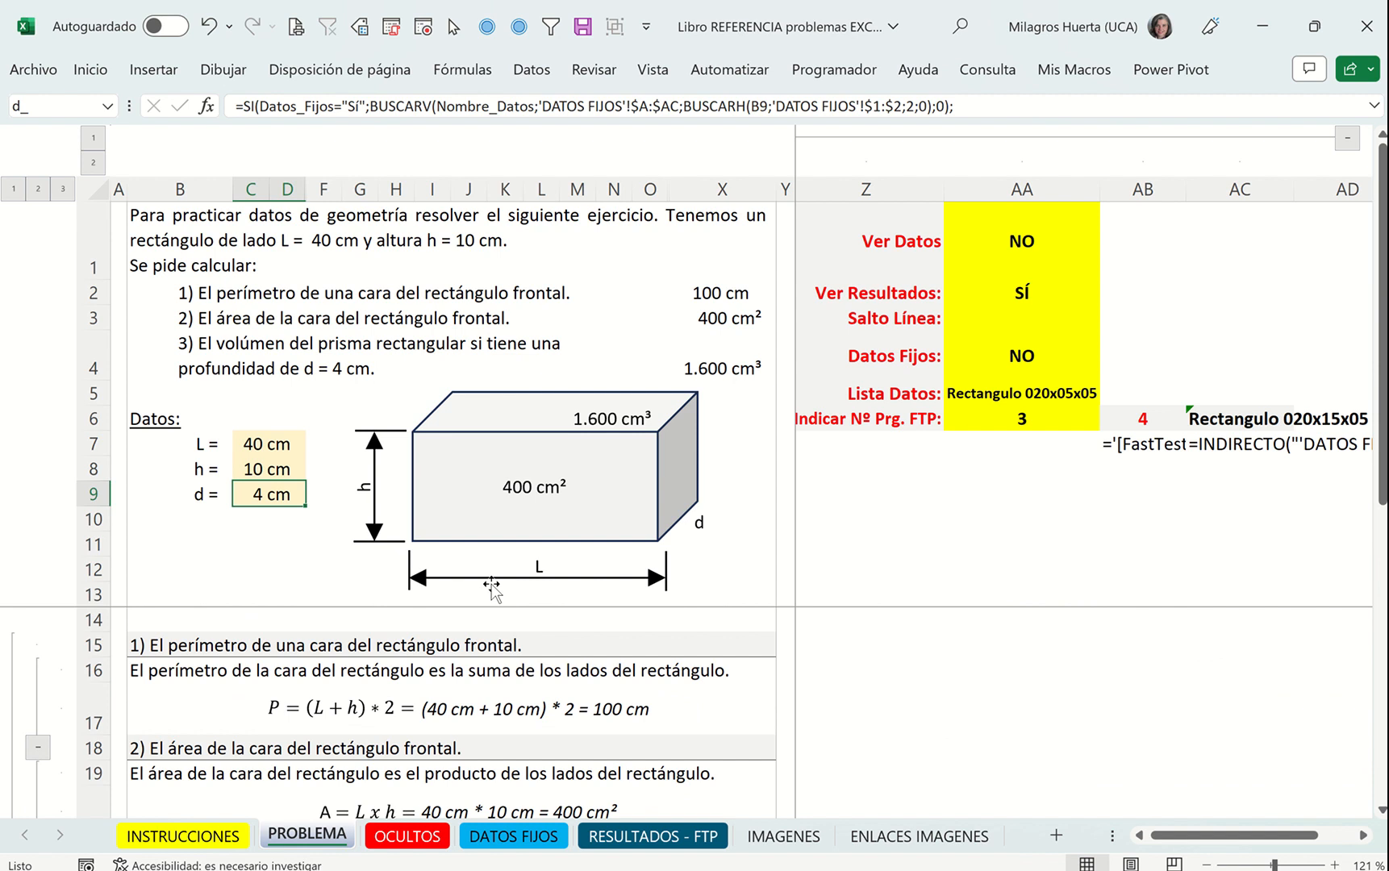
key("alt+Tab")
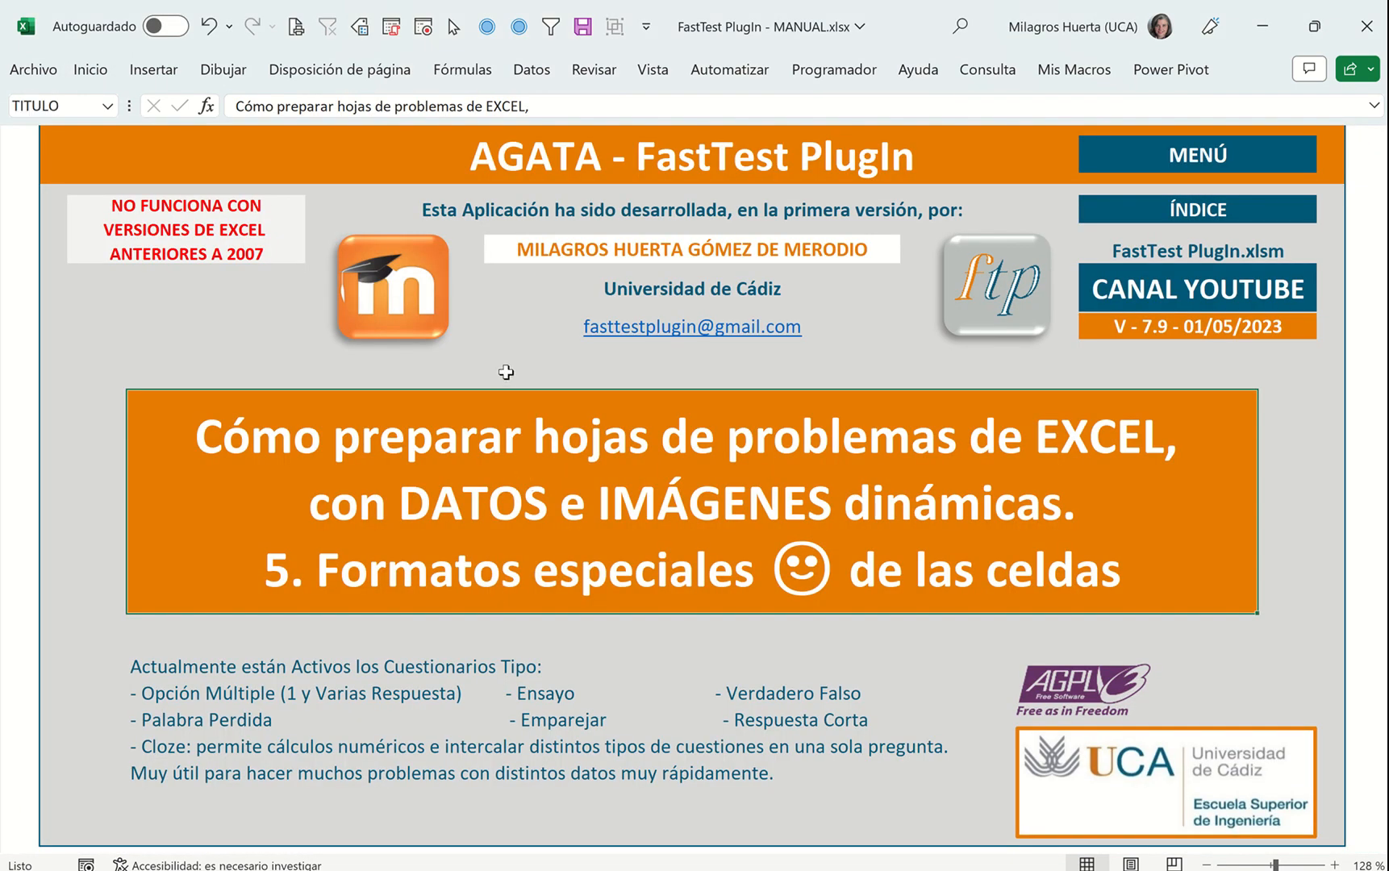